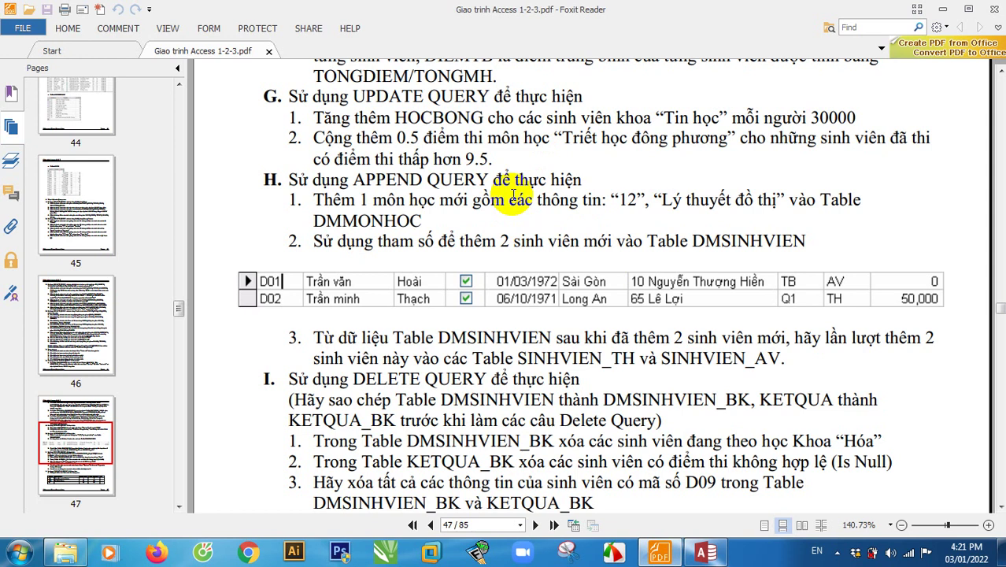
# Switch to Access, look over the records of the DMSINHVIEN table and close it again.
pyautogui.click(705, 552)
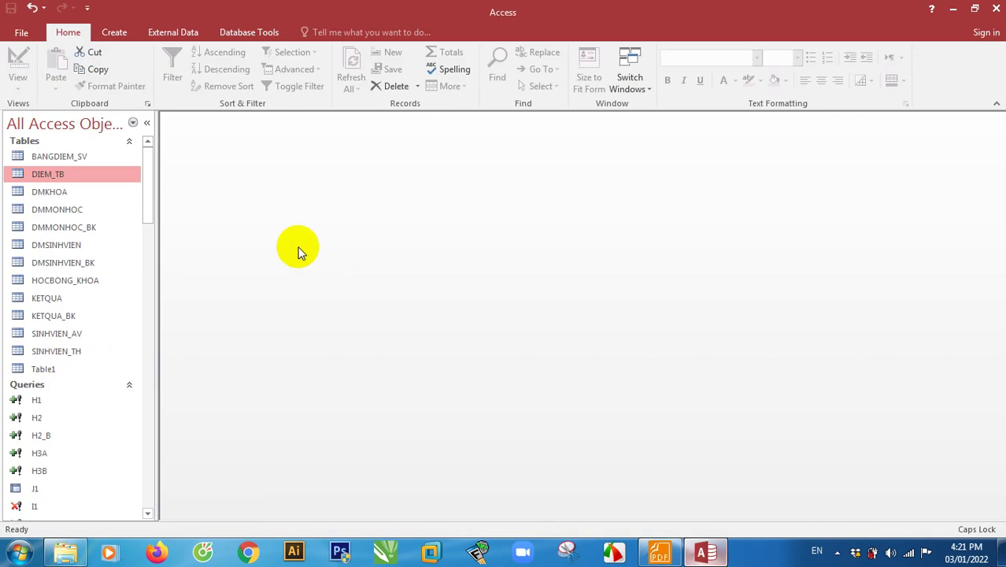
pyautogui.doubleClick(60, 245)
pyautogui.click(326, 203)
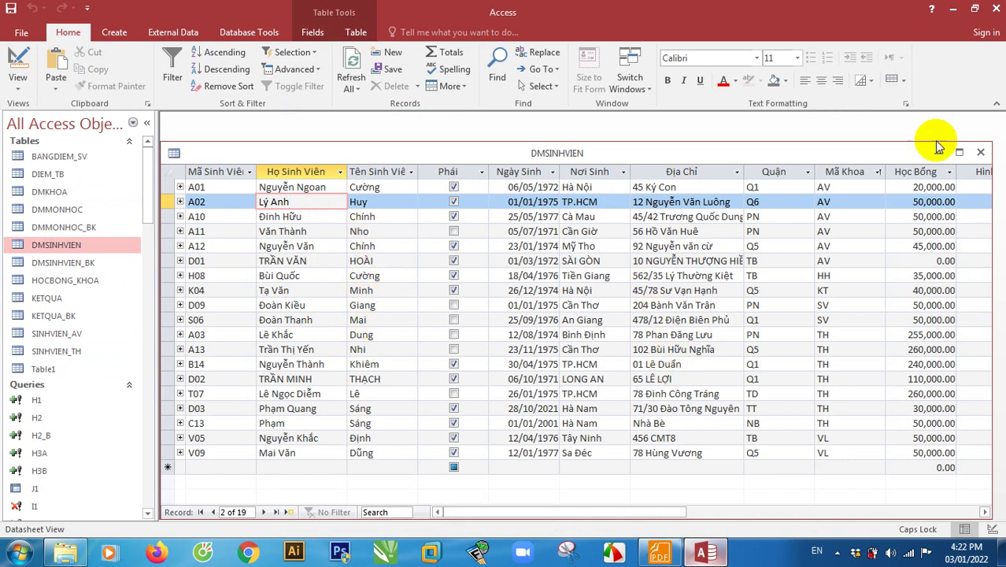
pyautogui.click(983, 153)
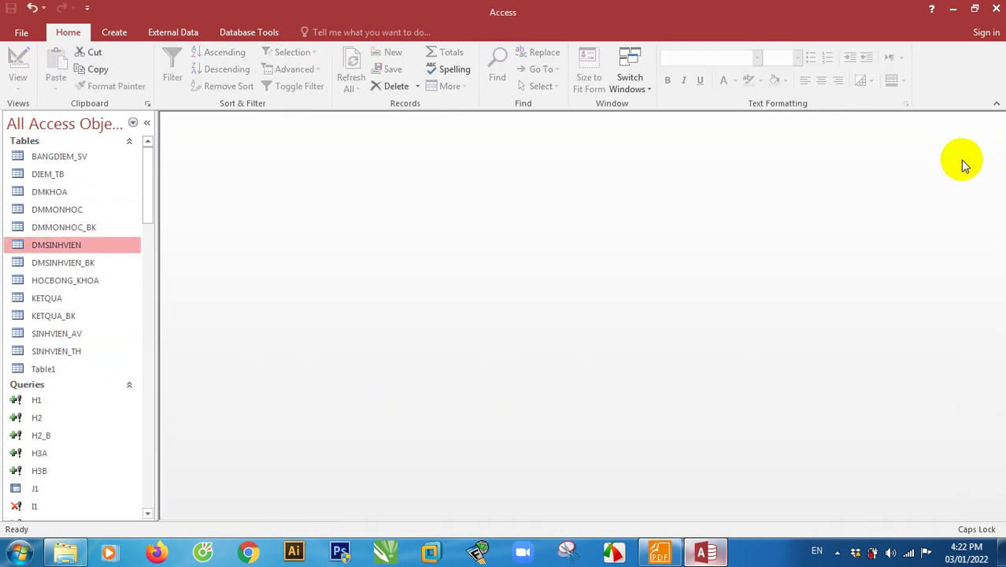
pyautogui.click(67, 270)
pyautogui.click(67, 249)
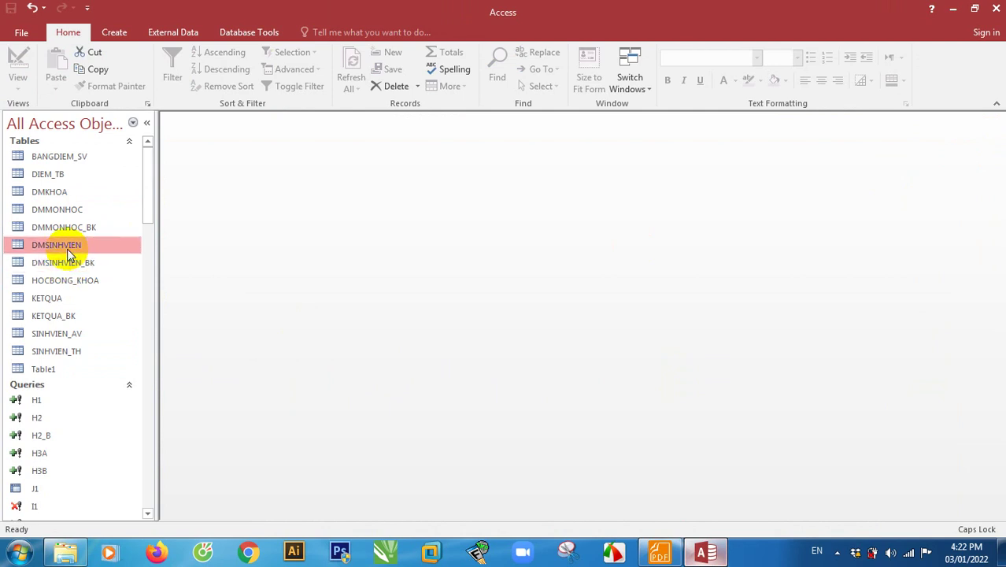
# Read the UPDATE QUERY exercise in Foxit Reader, then switch back to Access and reopen the DMSINHVIEN table.
pyautogui.click(659, 551)
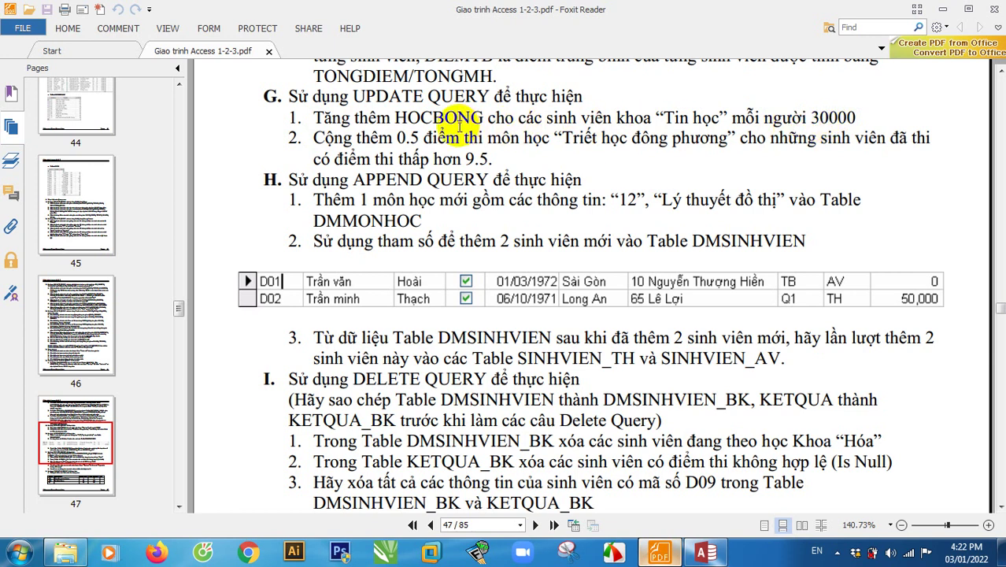
pyautogui.click(706, 553)
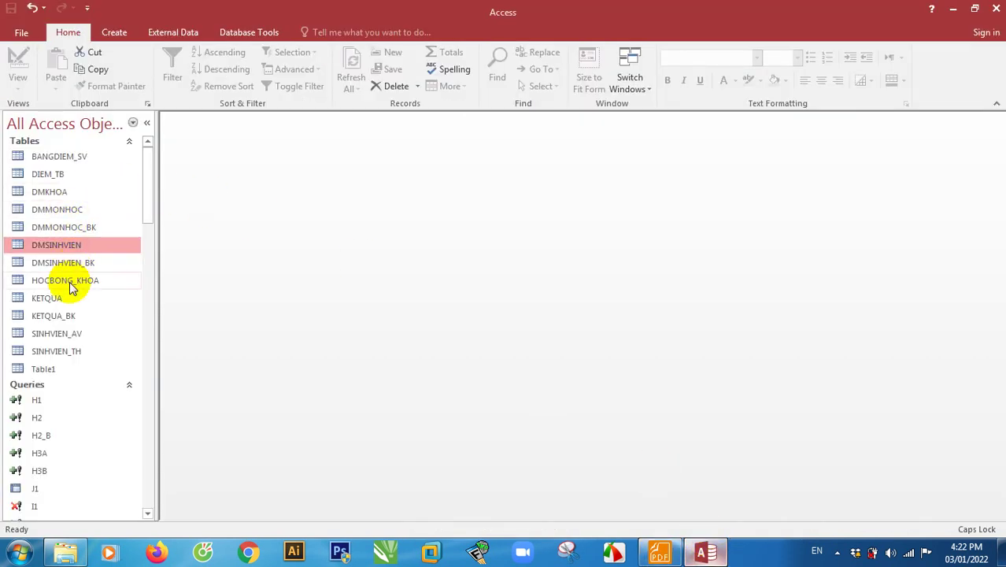
pyautogui.doubleClick(66, 246)
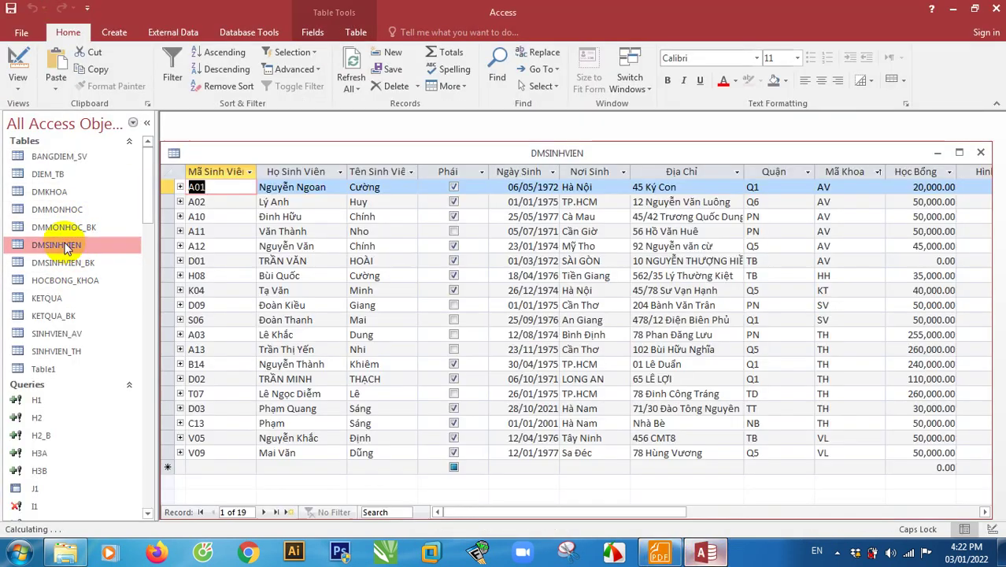
# Examine the scholarship amounts in the Học Bổng column across students of different faculties, especially the first records.
pyautogui.click(898, 190)
pyautogui.click(903, 230)
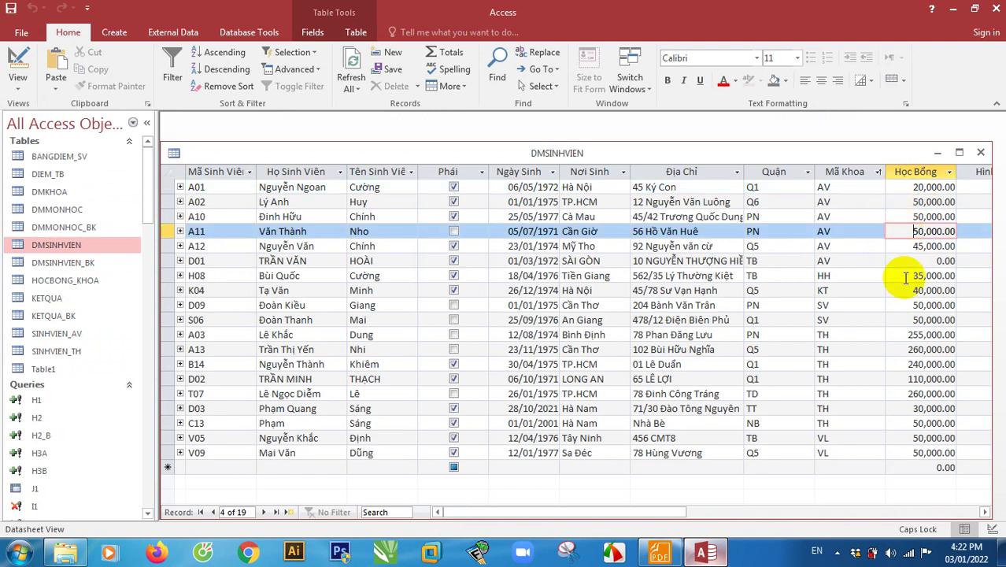
pyautogui.click(903, 277)
pyautogui.click(907, 323)
pyautogui.click(909, 349)
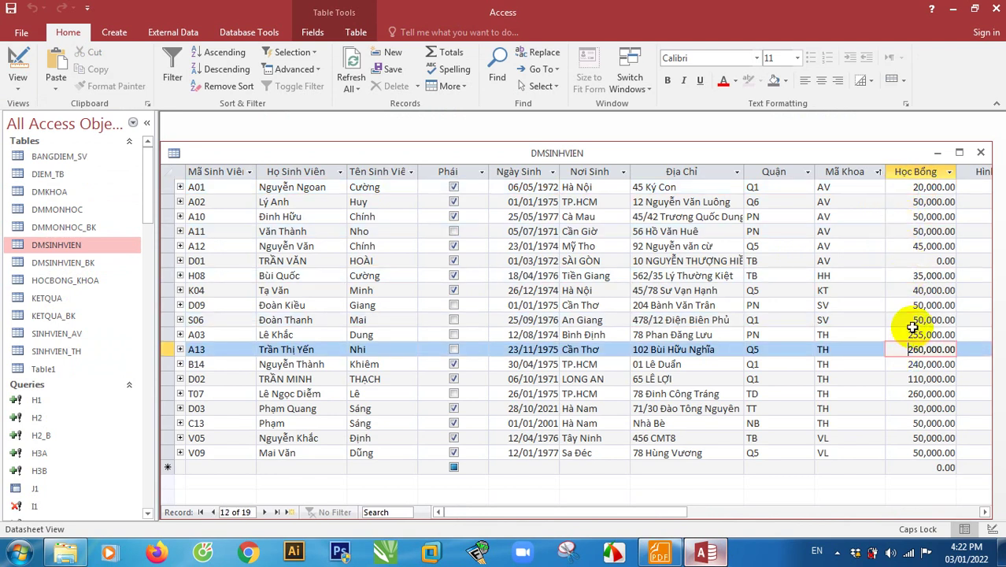
pyautogui.moveTo(909, 275); pyautogui.dragTo(959, 275)
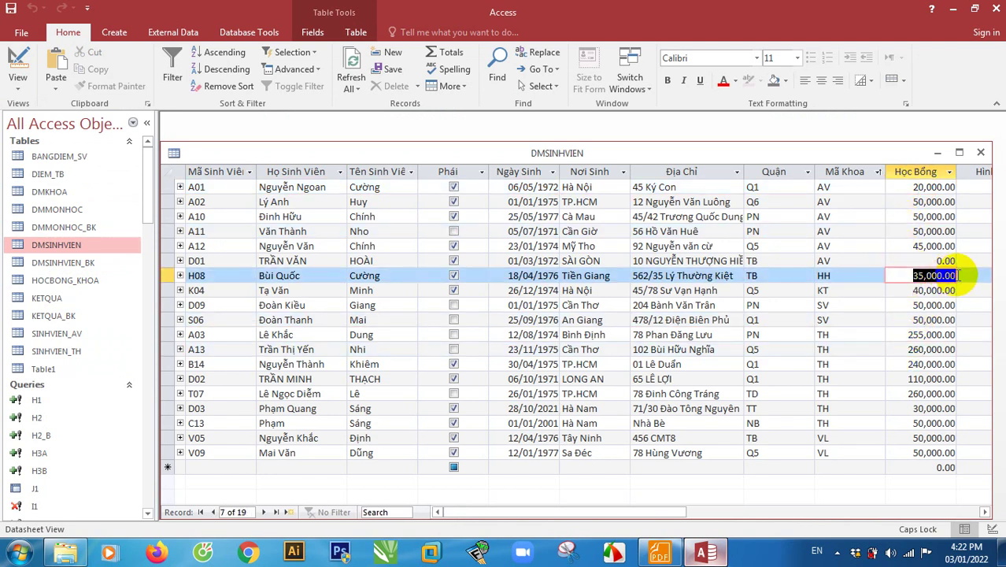
pyautogui.moveTo(899, 187); pyautogui.dragTo(966, 189)
pyautogui.click(914, 186)
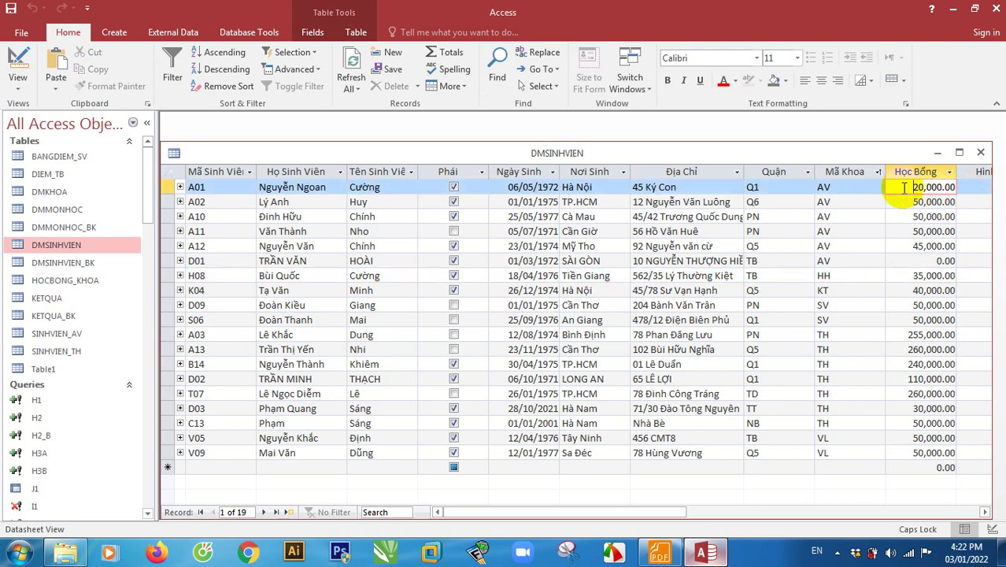
pyautogui.moveTo(905, 187); pyautogui.dragTo(959, 186)
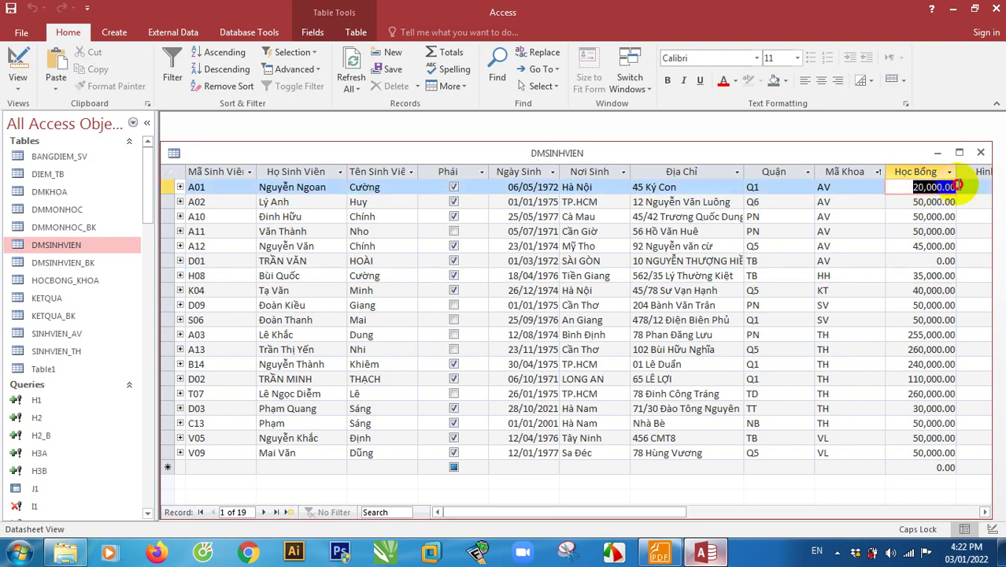
pyautogui.click(917, 202)
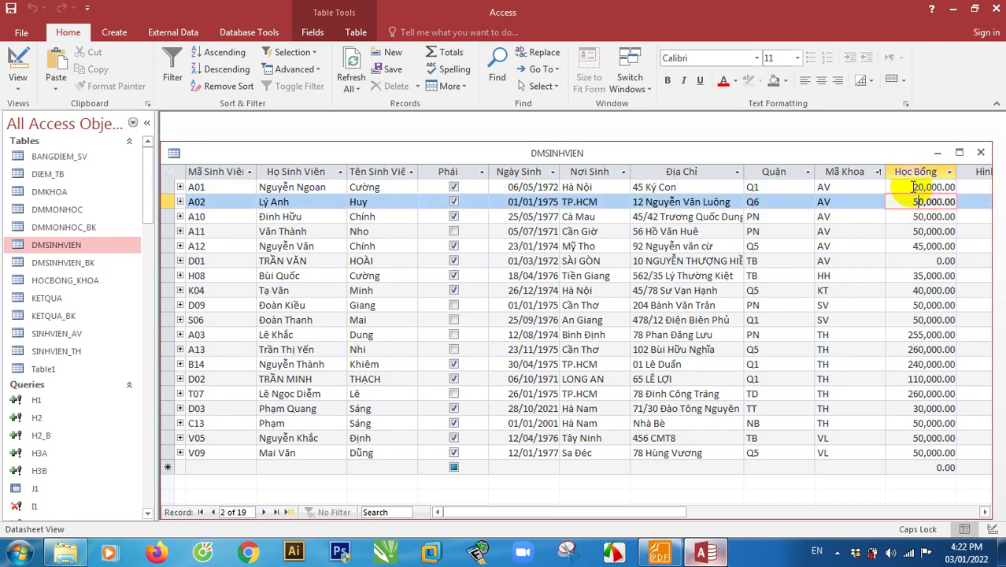
pyautogui.moveTo(913, 186); pyautogui.dragTo(955, 182)
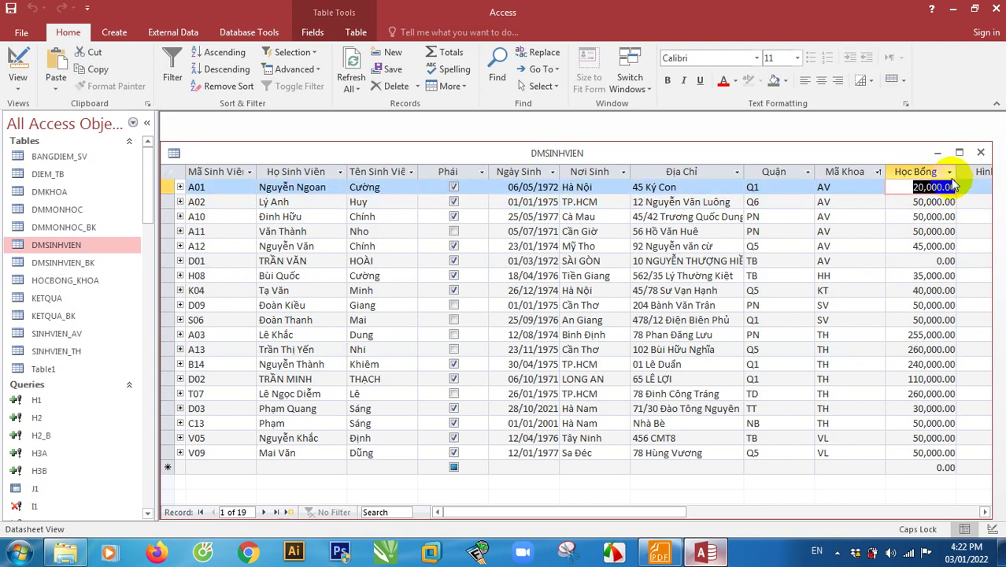
pyautogui.click(913, 202)
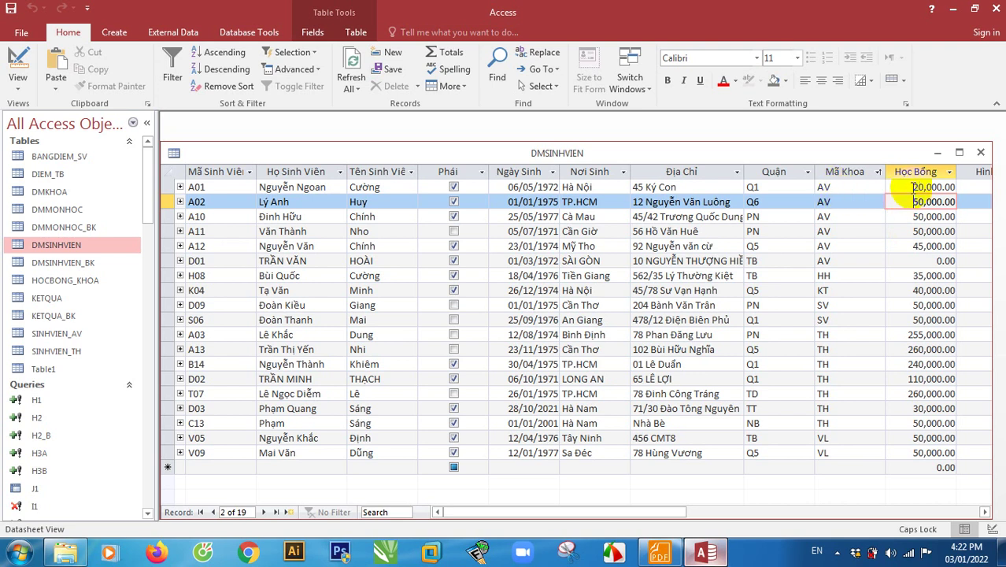
# Check the Mã Khoa faculty codes of the first four student records.
pyautogui.click(839, 187)
pyautogui.click(836, 201)
pyautogui.click(841, 216)
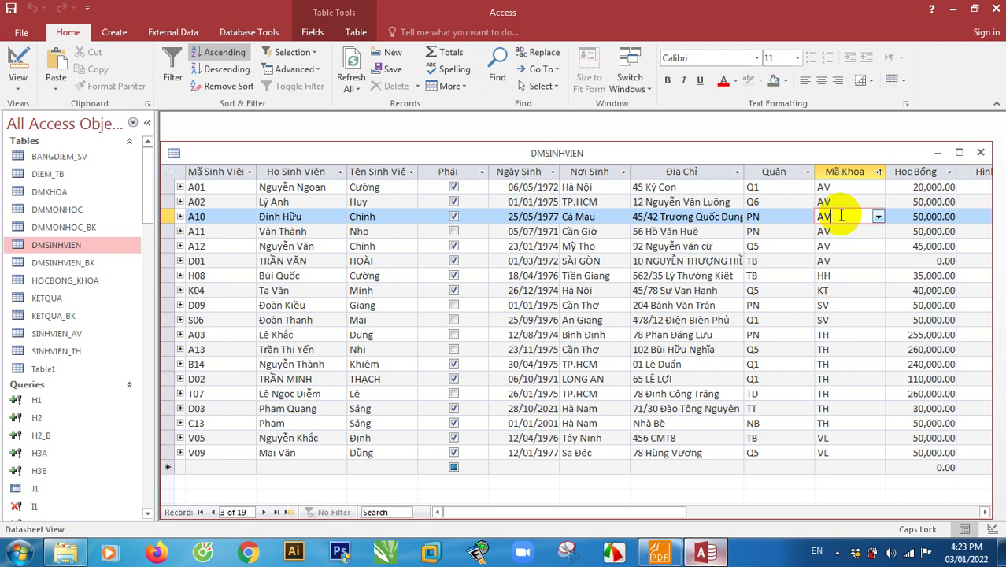
pyautogui.click(840, 236)
# Examine the Học Bổng amounts of the students with faculty code TH, then close the DMSINHVIEN table.
pyautogui.click(915, 320)
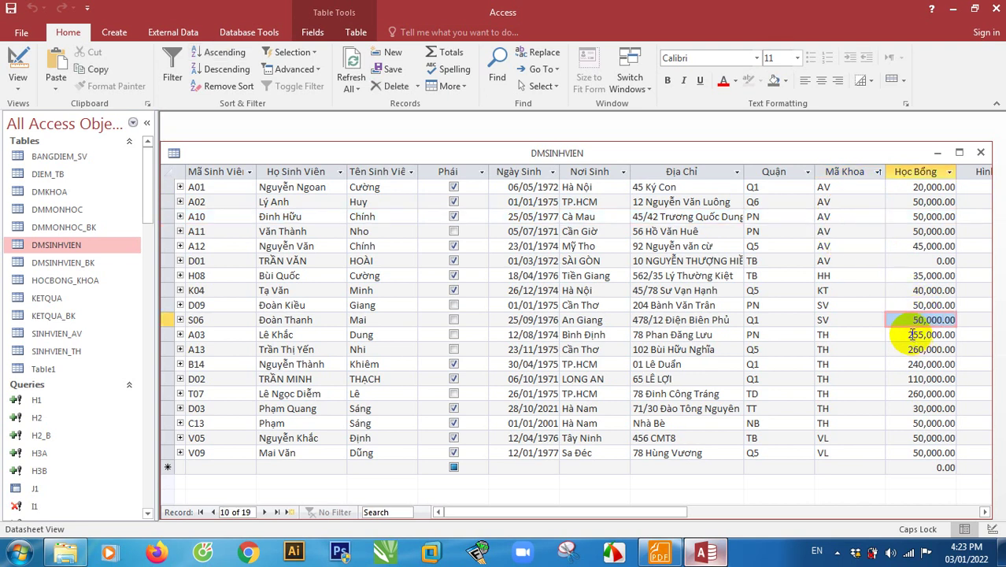
pyautogui.click(910, 335)
pyautogui.click(910, 349)
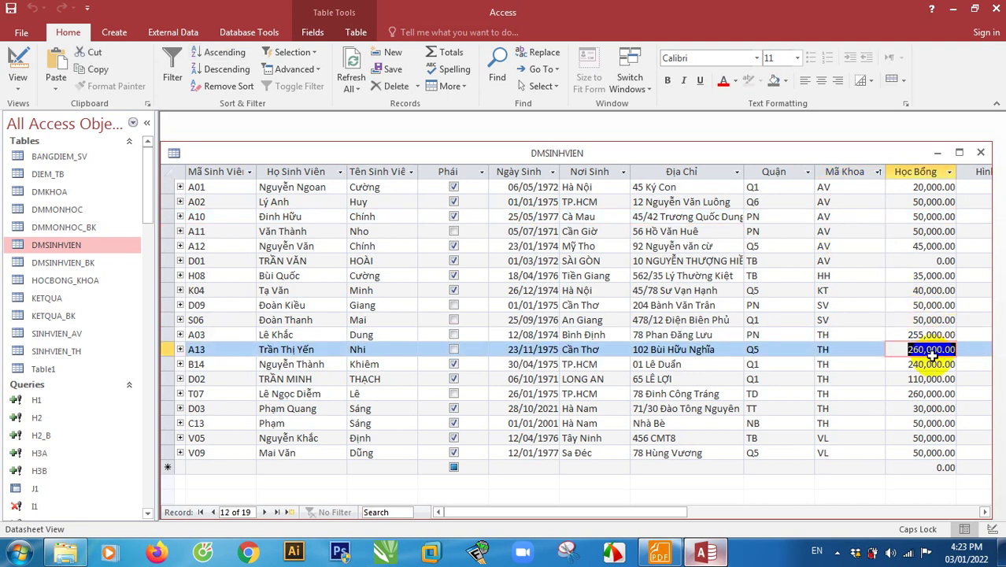
pyautogui.click(909, 364)
pyautogui.click(910, 379)
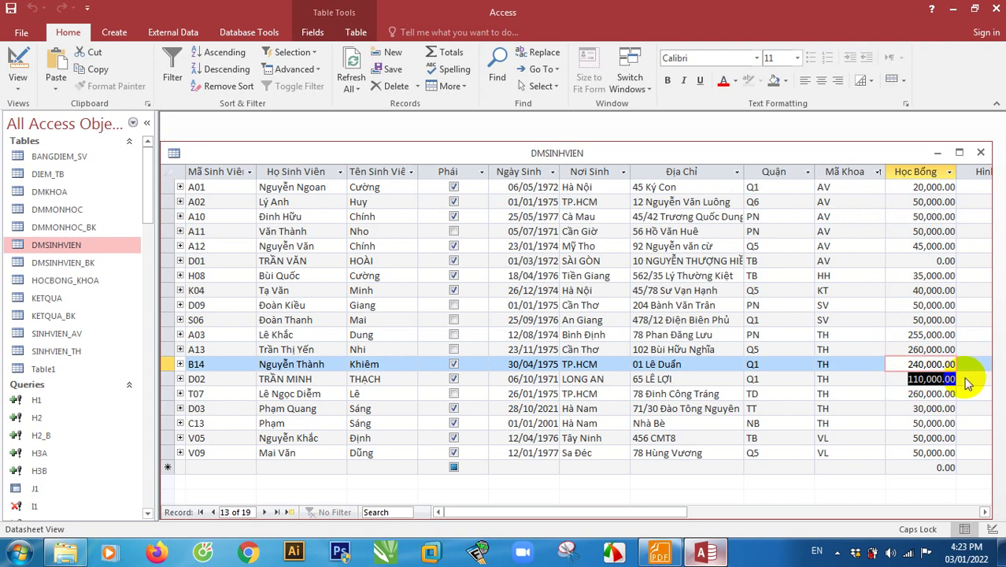
pyautogui.click(907, 393)
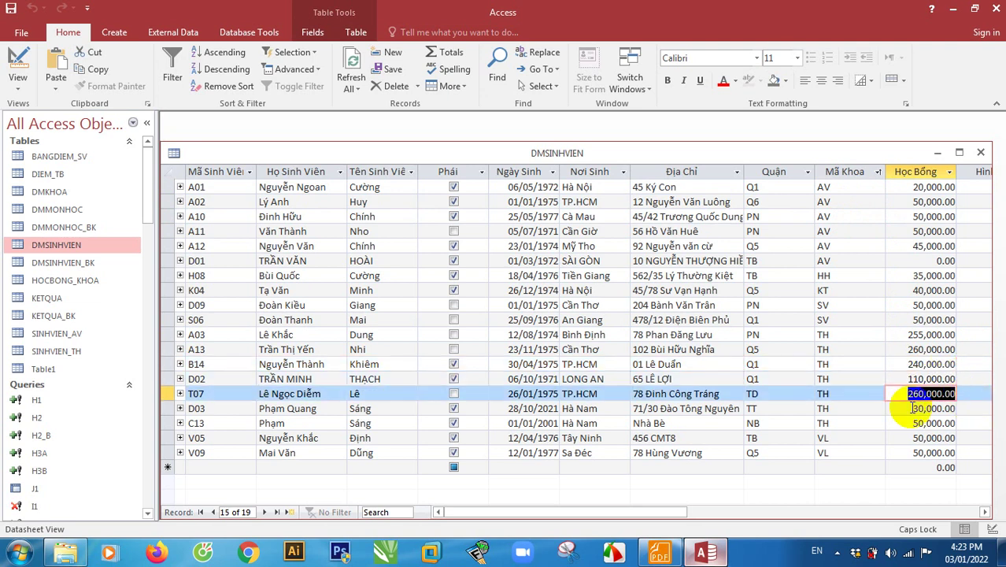
pyautogui.click(955, 408)
pyautogui.click(928, 395)
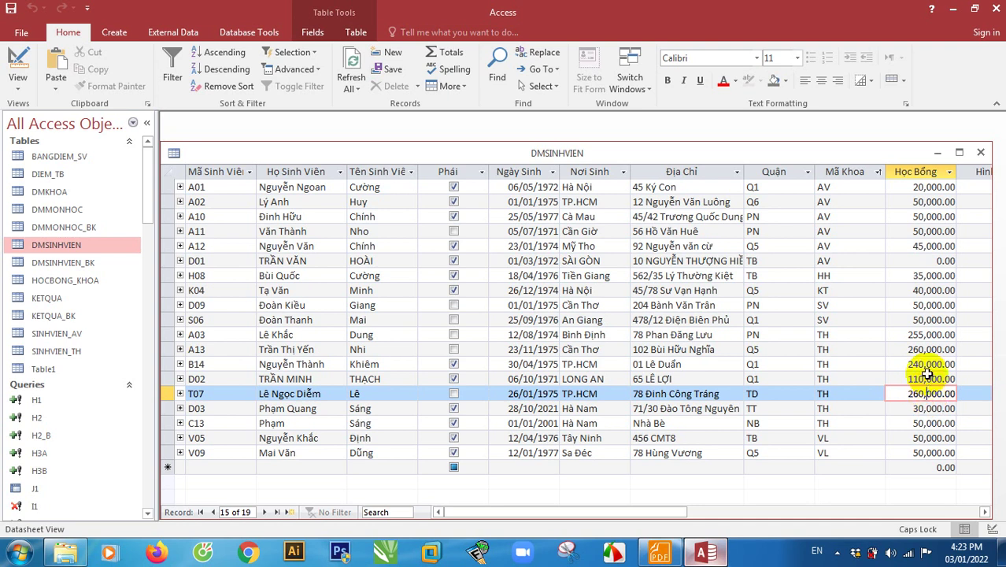
pyautogui.click(949, 336)
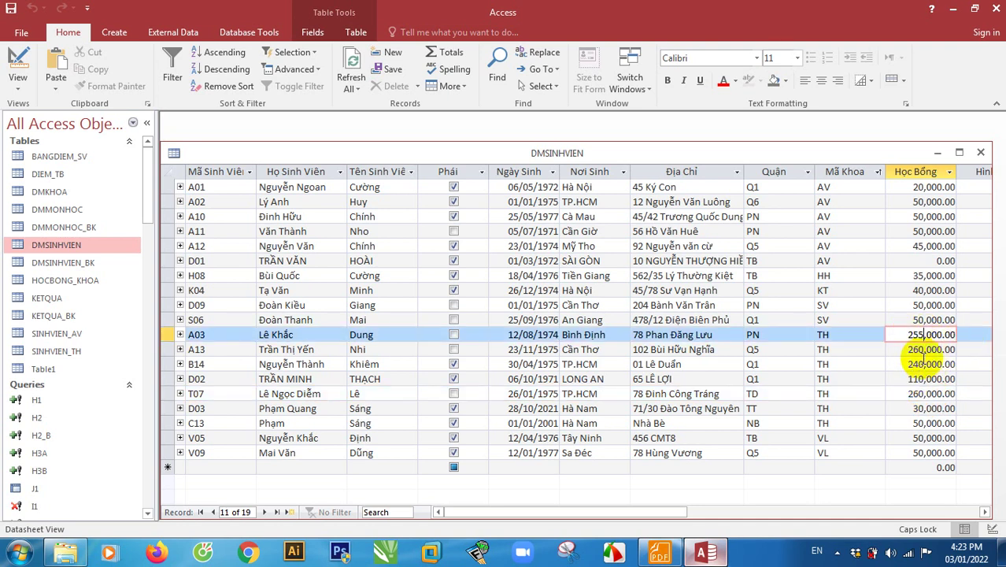
pyautogui.click(921, 392)
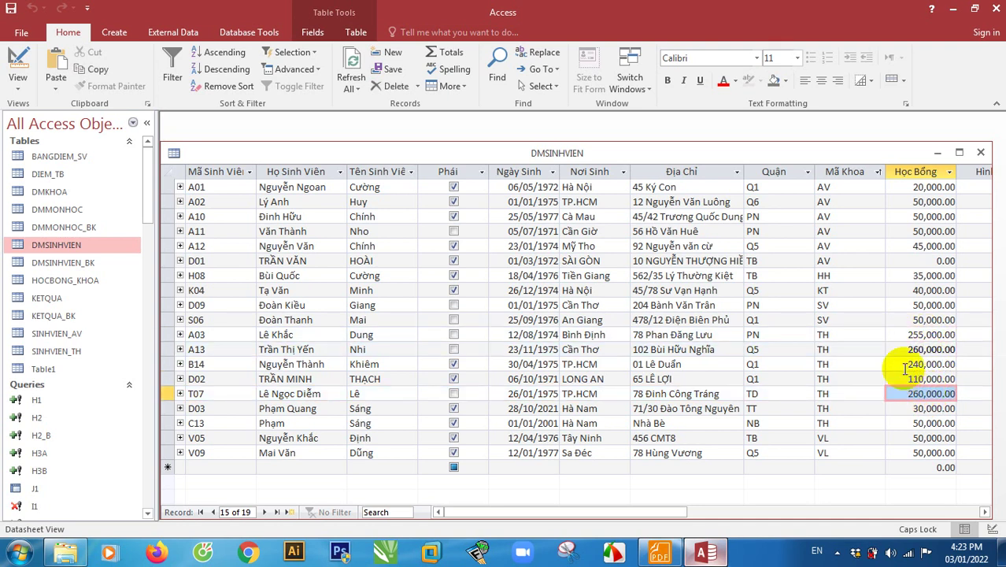
pyautogui.click(980, 152)
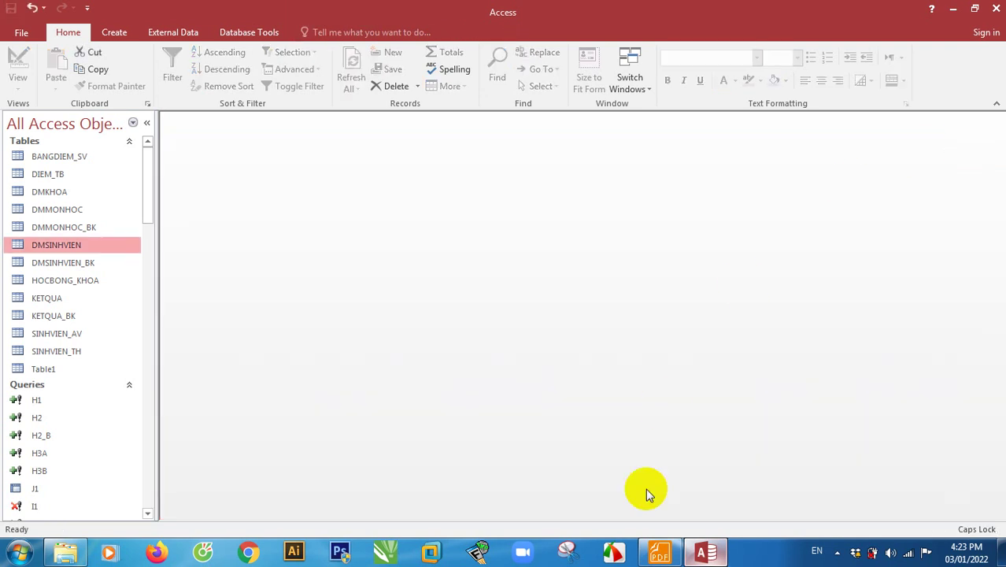
# Recheck the exercise in Foxit Reader, then return to Access and create a design-view query based on the DMSINHVIEN table.
pyautogui.click(724, 555)
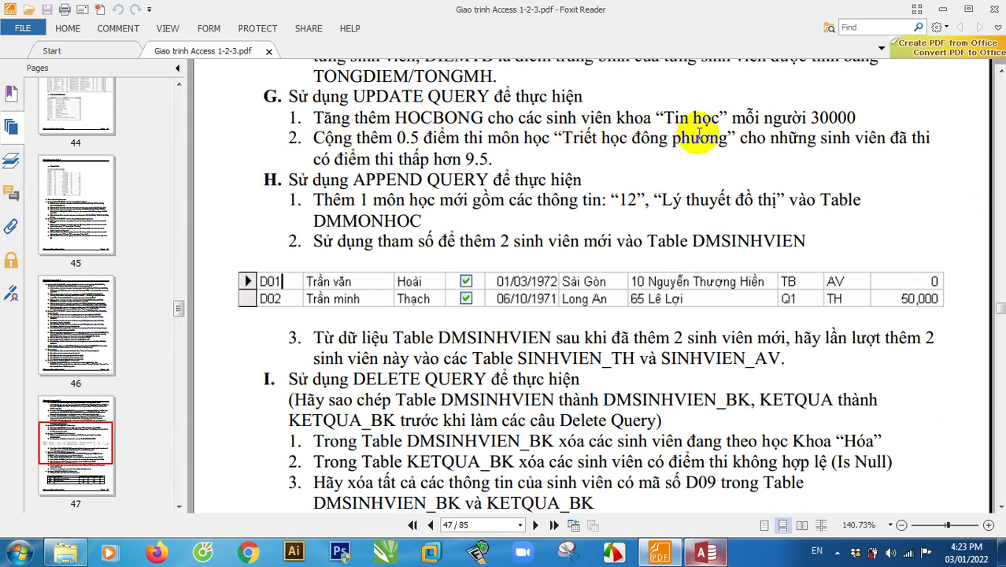
pyautogui.click(703, 554)
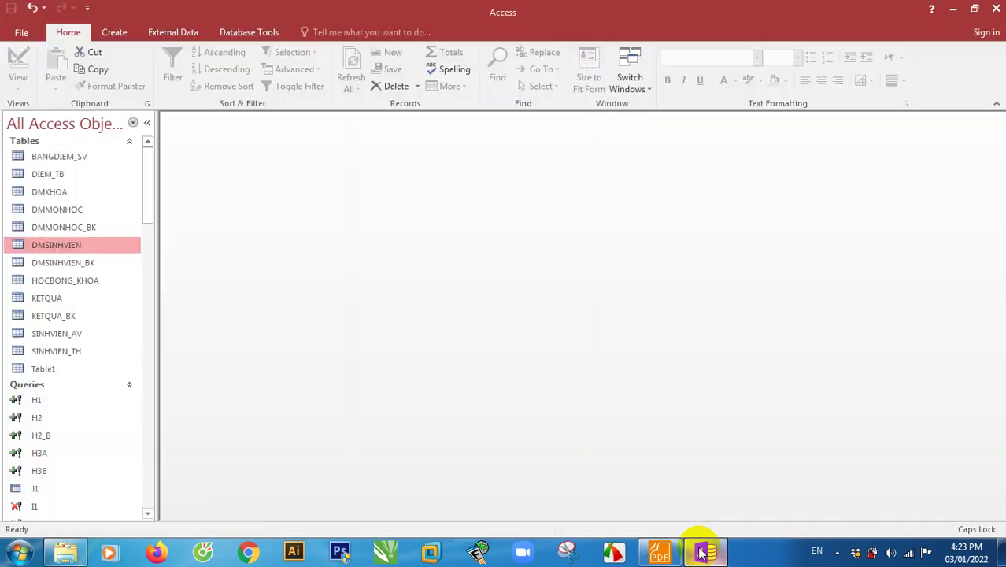
pyautogui.click(110, 33)
pyautogui.click(221, 83)
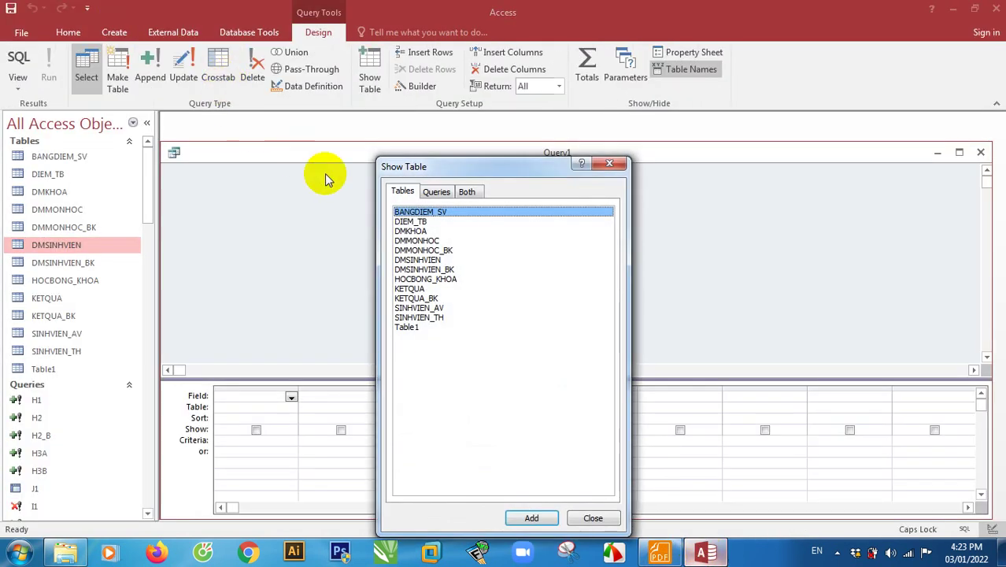
pyautogui.doubleClick(430, 261)
pyautogui.click(608, 164)
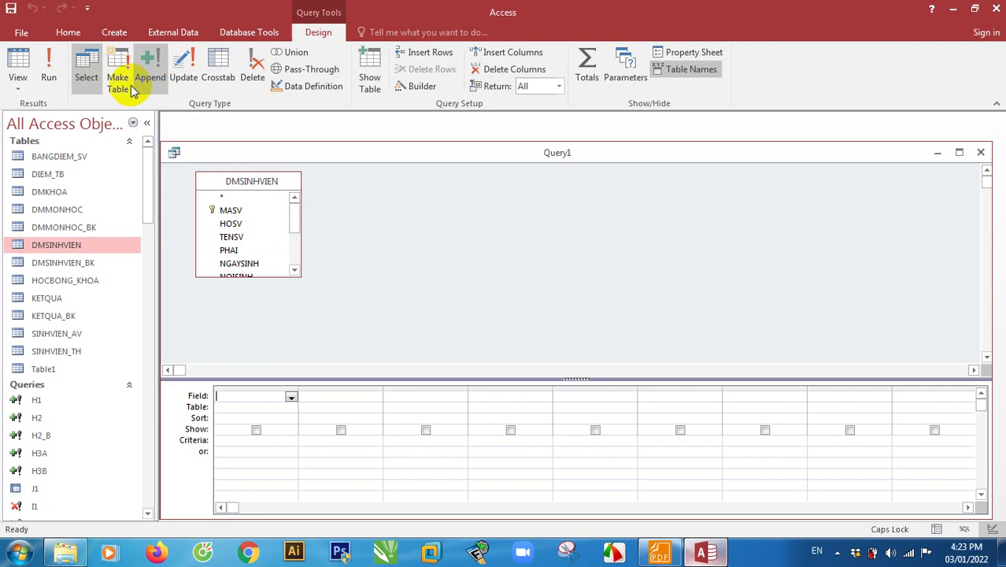
# Change the new query from a Select query to an Update query.
pyautogui.click(184, 71)
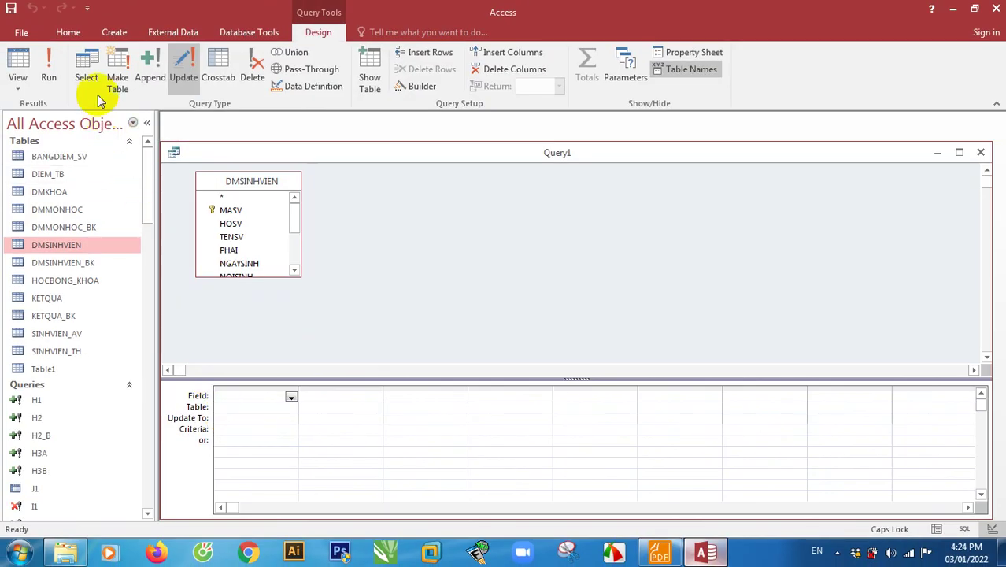
pyautogui.click(87, 70)
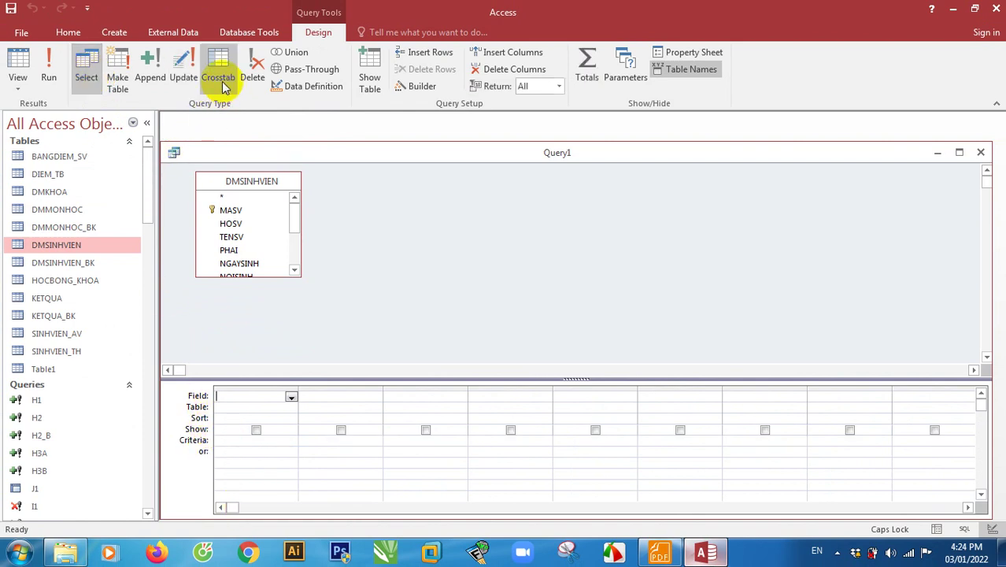
pyautogui.click(184, 76)
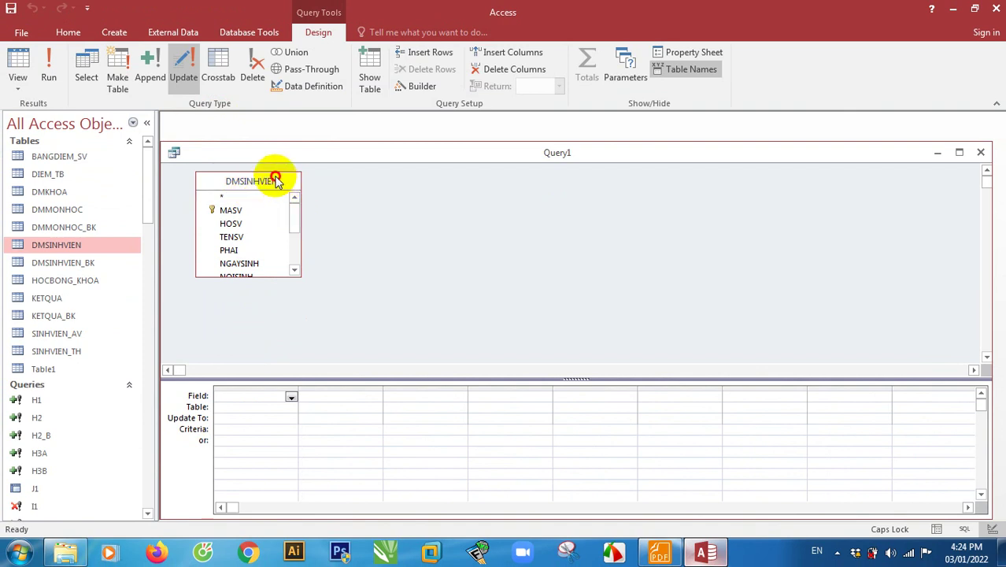
# Add the HOCBONG field of DMSINHVIEN to the update query's design grid and reposition the table's field list.
pyautogui.moveTo(278, 179); pyautogui.dragTo(435, 182)
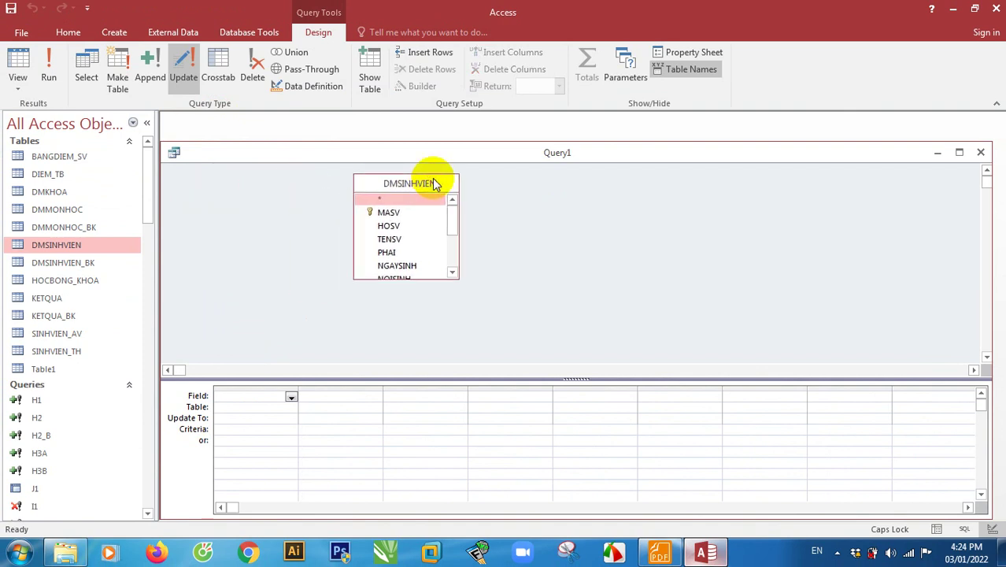
pyautogui.moveTo(451, 209); pyautogui.dragTo(450, 254)
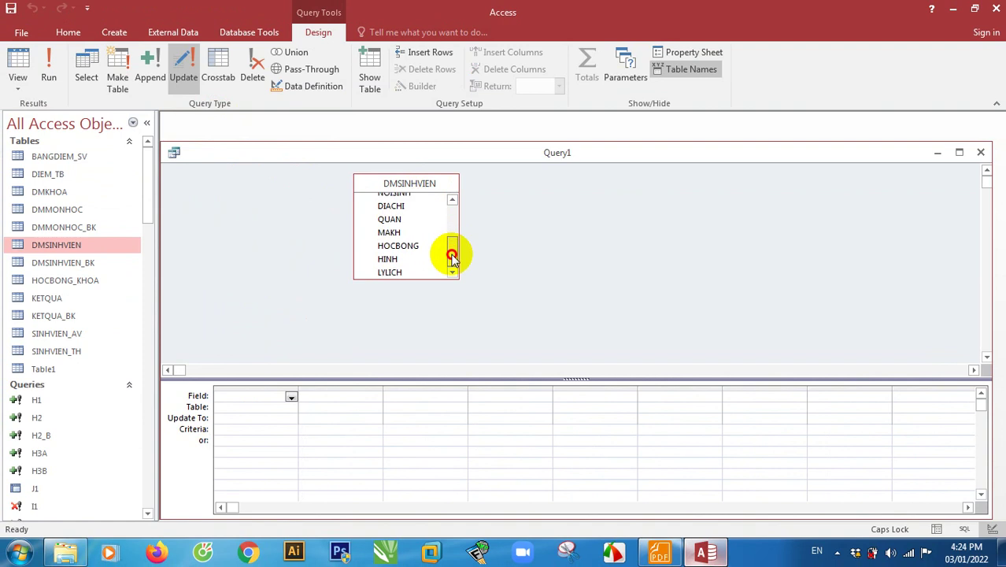
pyautogui.doubleClick(414, 249)
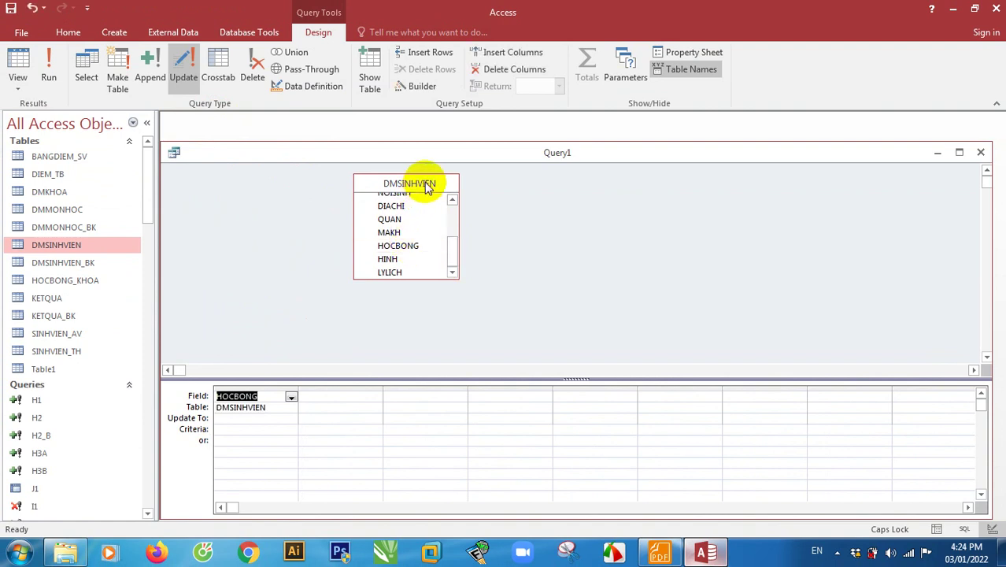
pyautogui.moveTo(423, 184); pyautogui.dragTo(396, 194)
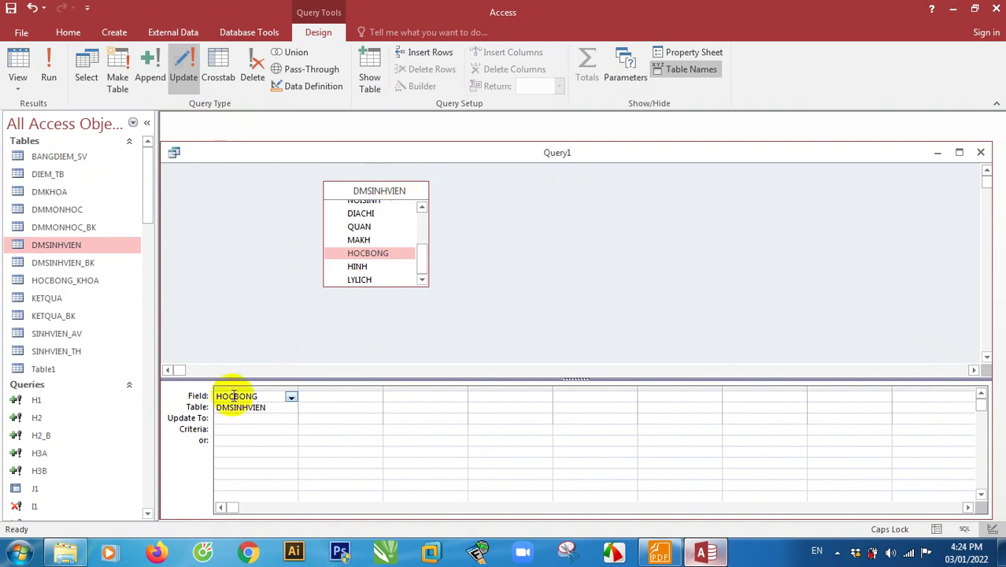
pyautogui.click(255, 410)
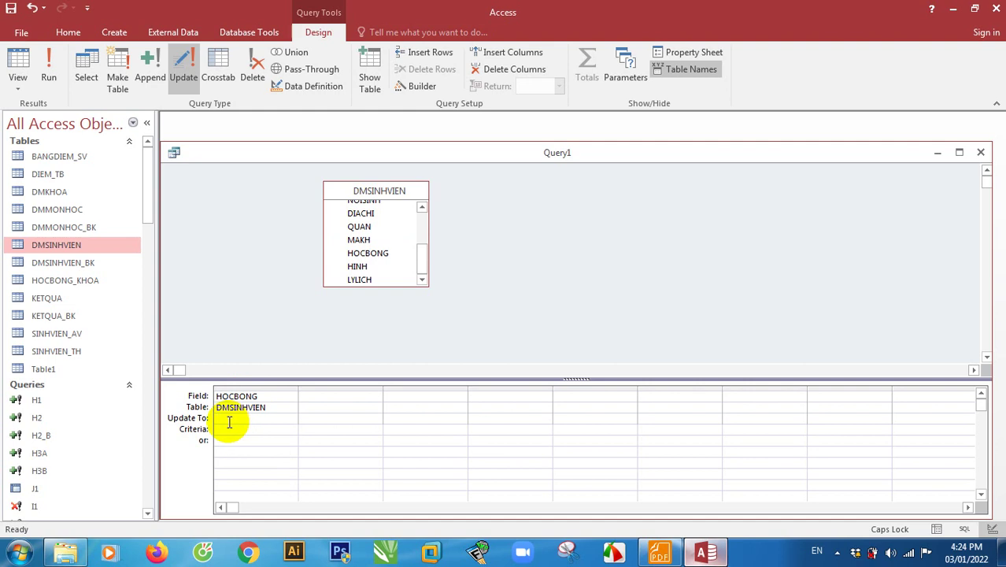
pyautogui.click(226, 429)
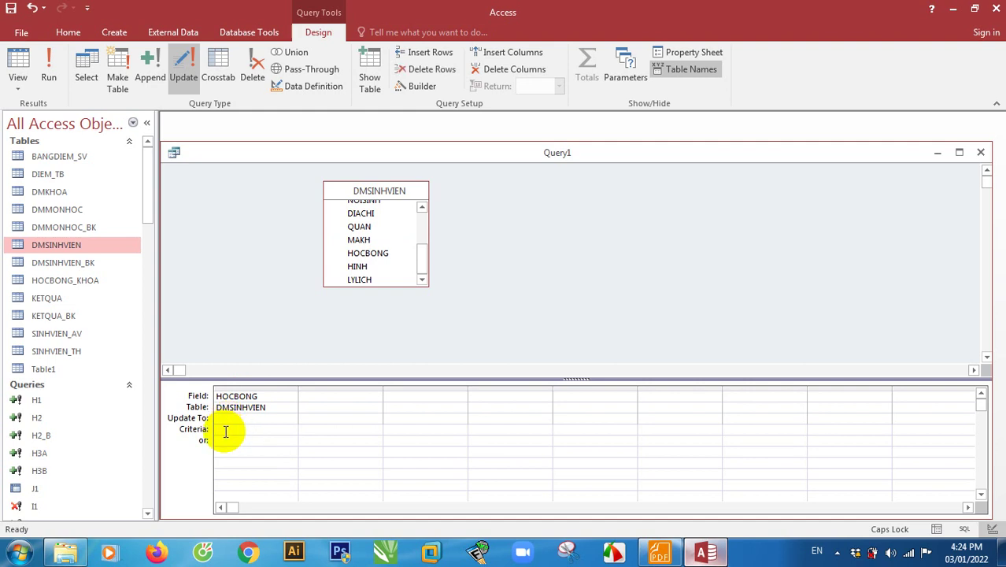
pyautogui.moveTo(422, 256); pyautogui.dragTo(416, 277)
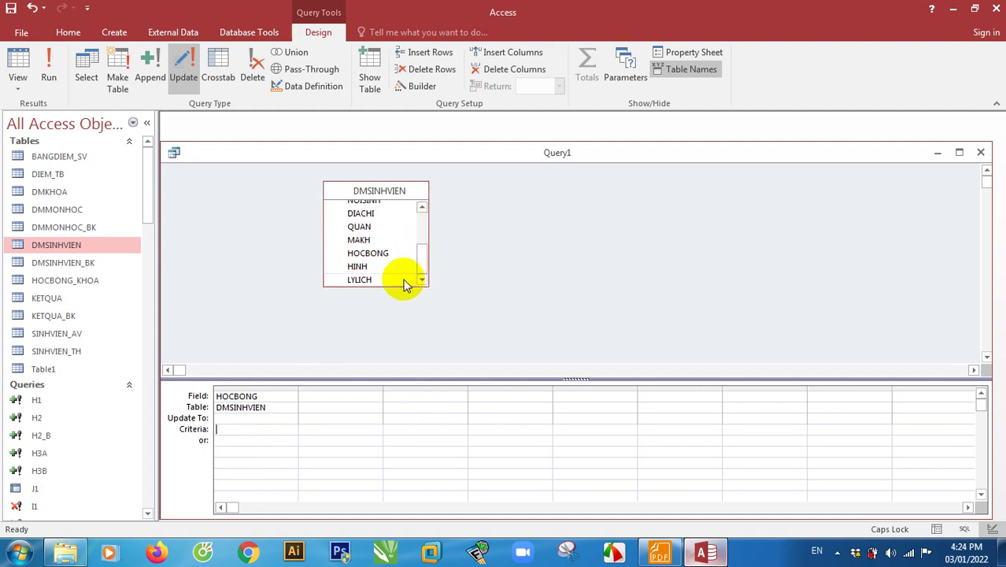
pyautogui.doubleClick(365, 240)
pyautogui.click(319, 430)
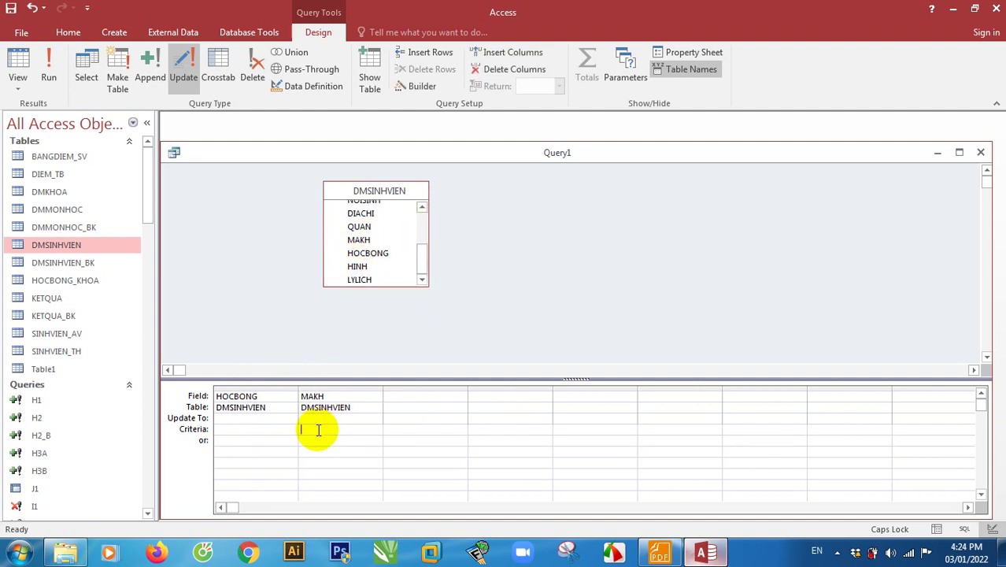
pyautogui.click(349, 387)
pyautogui.press('Delete')
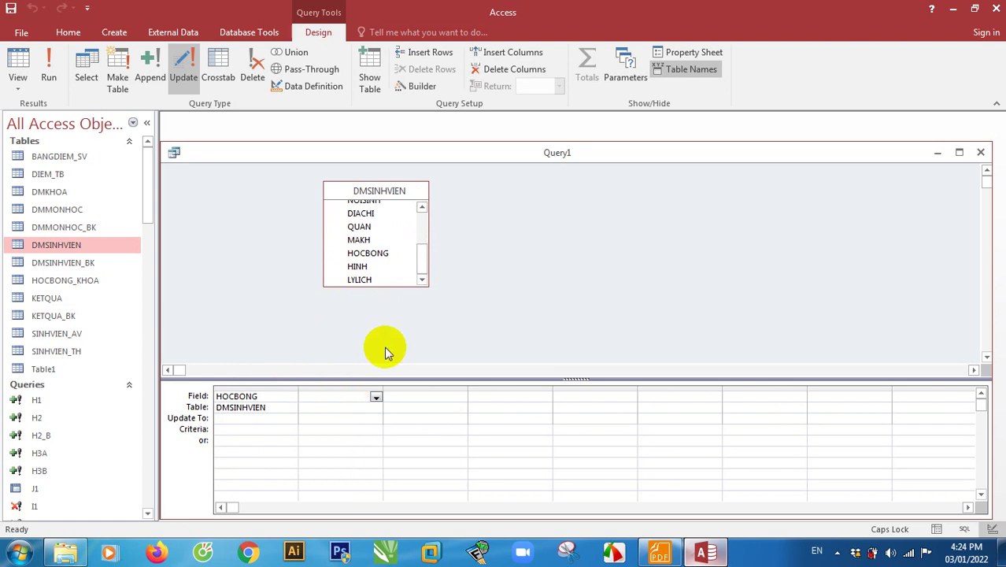
# Add the DMKHOA table to the query and arrange the DMKHOA and DMSINHVIEN field lists apart from each other.
pyautogui.rightClick(521, 216)
pyautogui.click(555, 256)
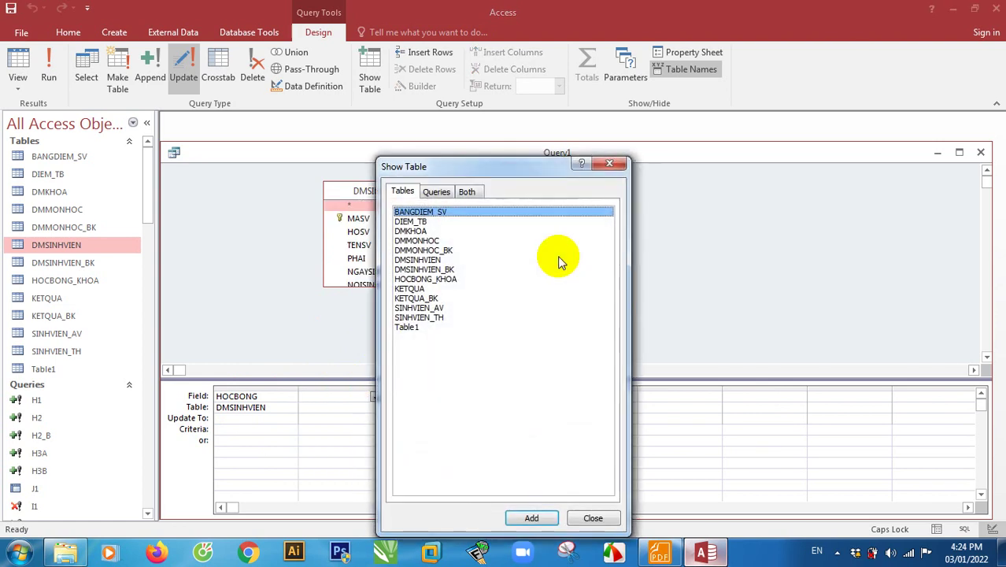
pyautogui.doubleClick(429, 231)
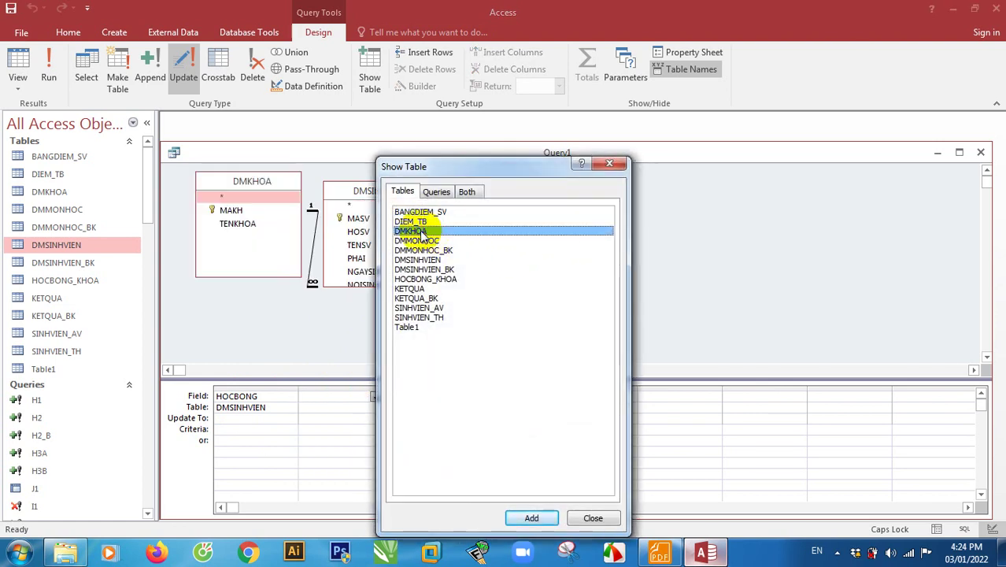
pyautogui.click(610, 163)
pyautogui.moveTo(410, 193); pyautogui.dragTo(531, 195)
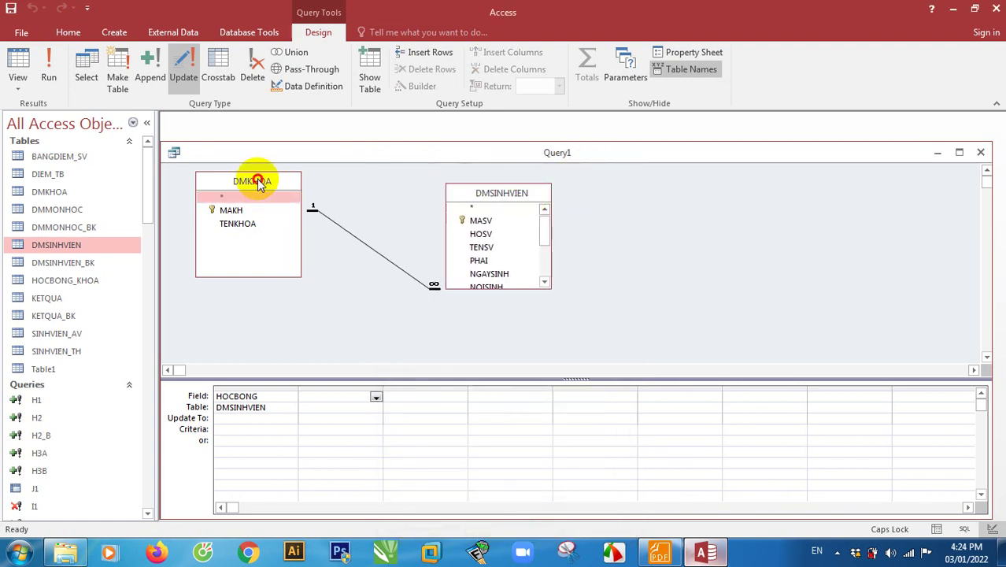
pyautogui.moveTo(259, 180); pyautogui.dragTo(292, 185)
# Add DMKHOA's TENKHOA field to the second column of the design grid and set its criterion to "Tin học".
pyautogui.click(273, 238)
pyautogui.moveTo(274, 237); pyautogui.dragTo(321, 398)
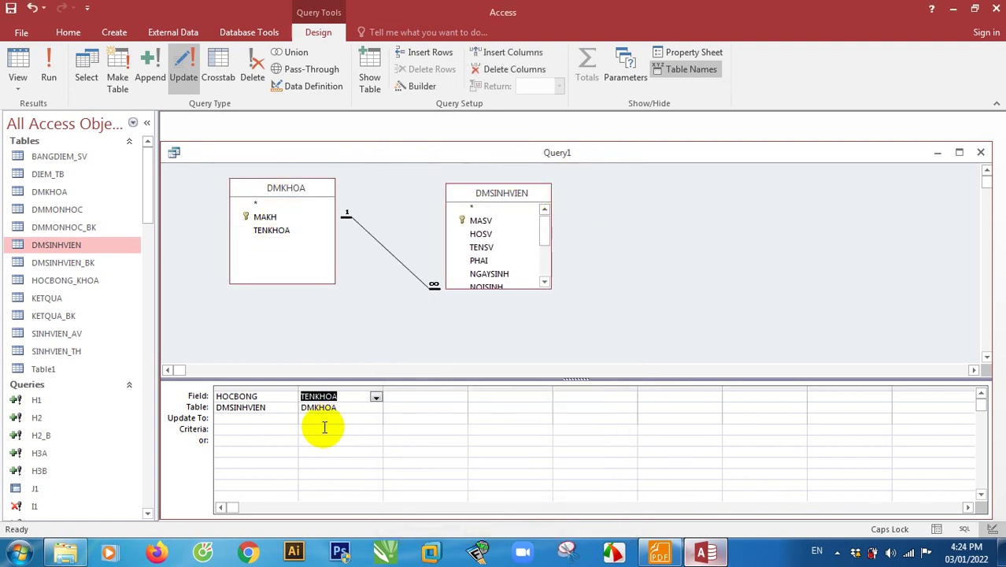
pyautogui.click(321, 427)
pyautogui.write('ti')
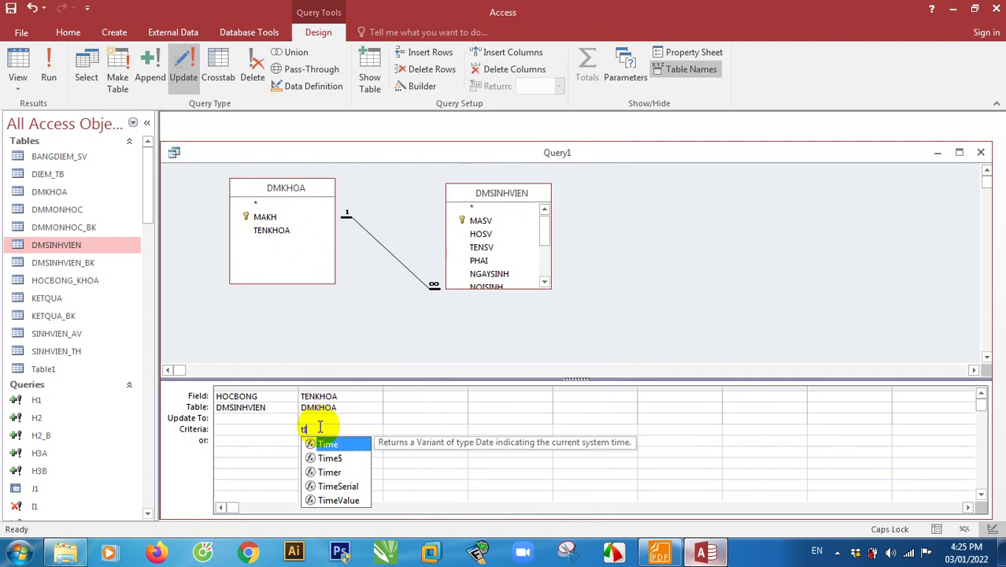
pyautogui.press('BackSpace')
pyautogui.press('BackSpace')
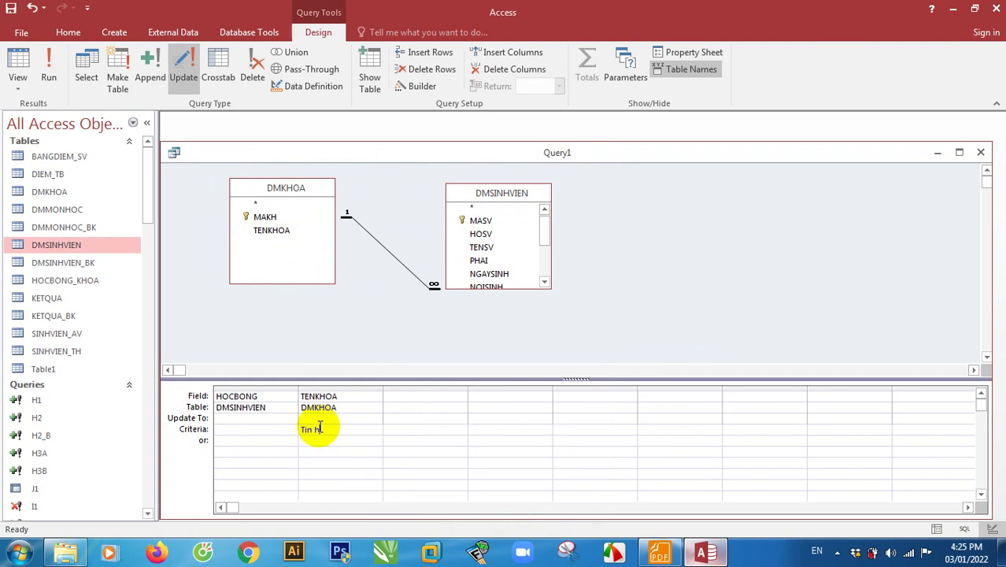
pyautogui.press('Home')
pyautogui.write('"')
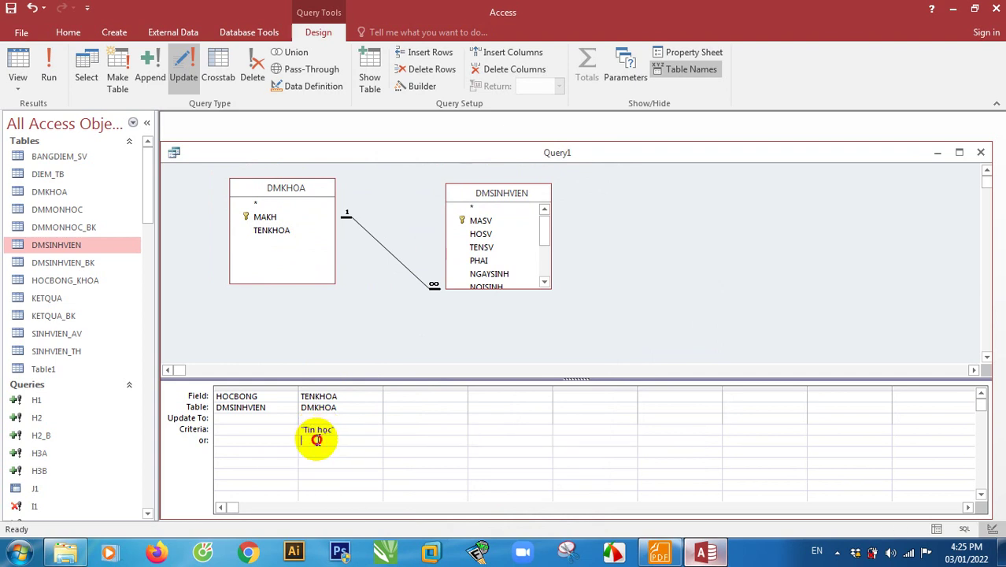
pyautogui.press('End')
pyautogui.write('"')
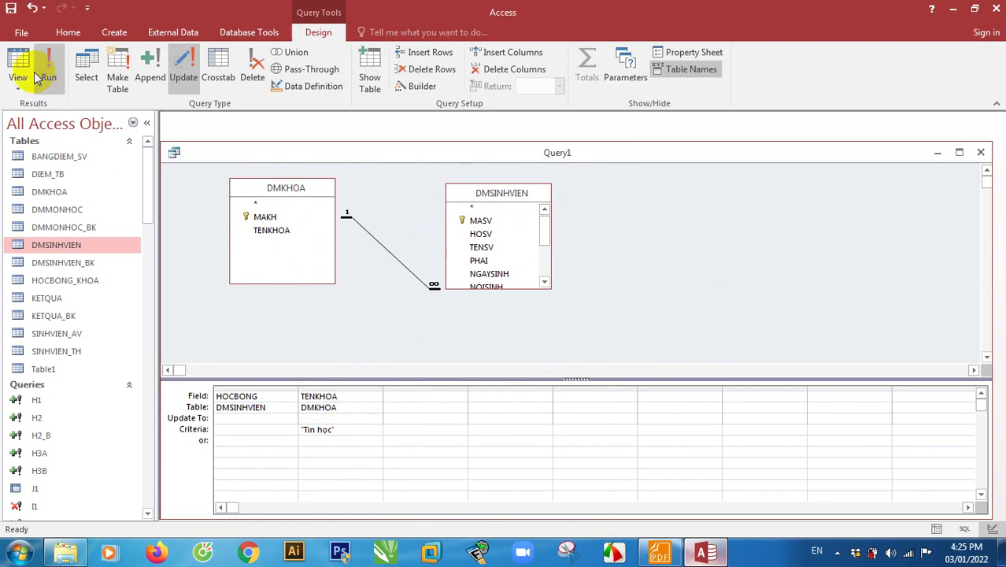
# Set the update expression of the HOCBONG field to [HOCBONG]+30000.
pyautogui.click(238, 419)
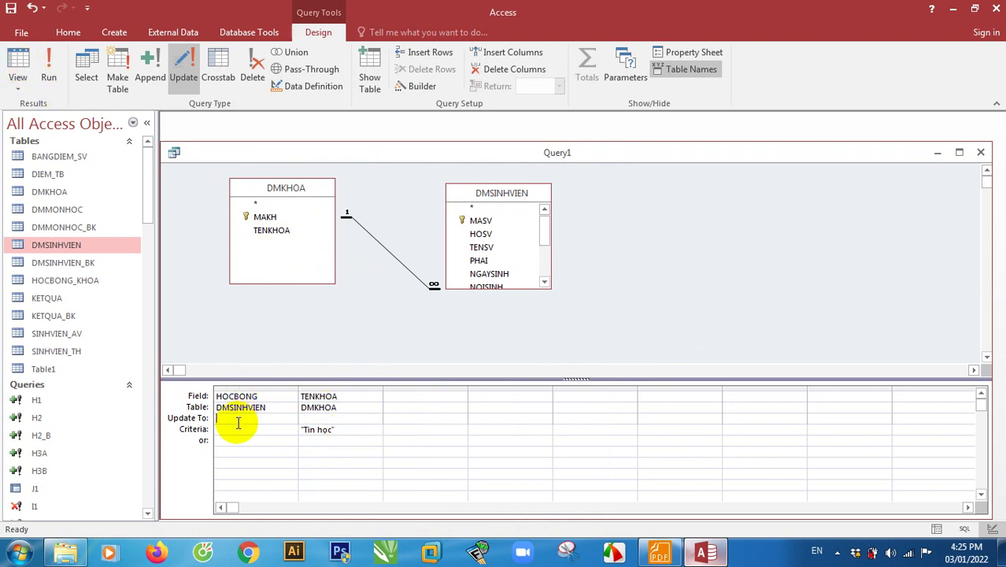
pyautogui.press('Up')
pyautogui.press('Up')
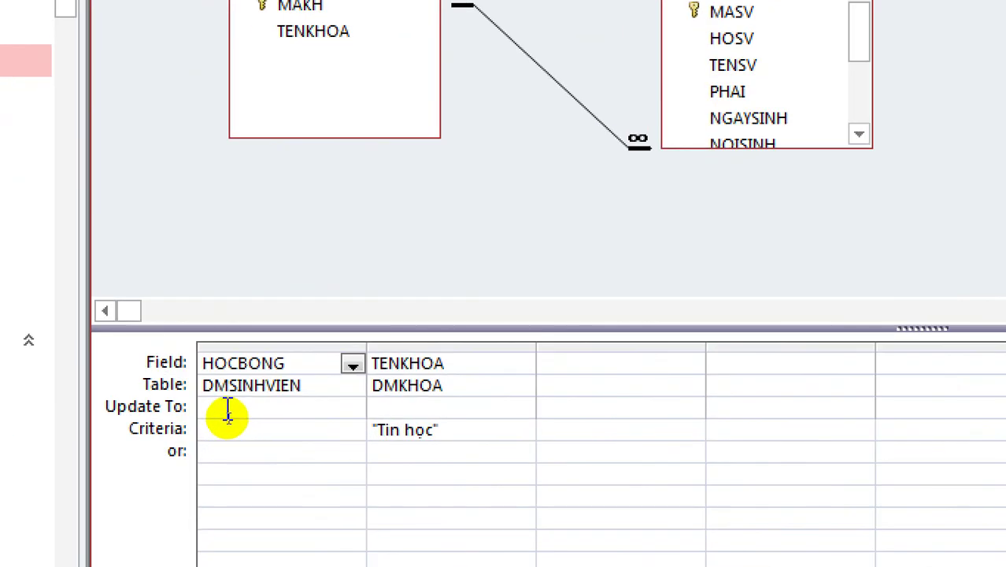
pyautogui.click(227, 421)
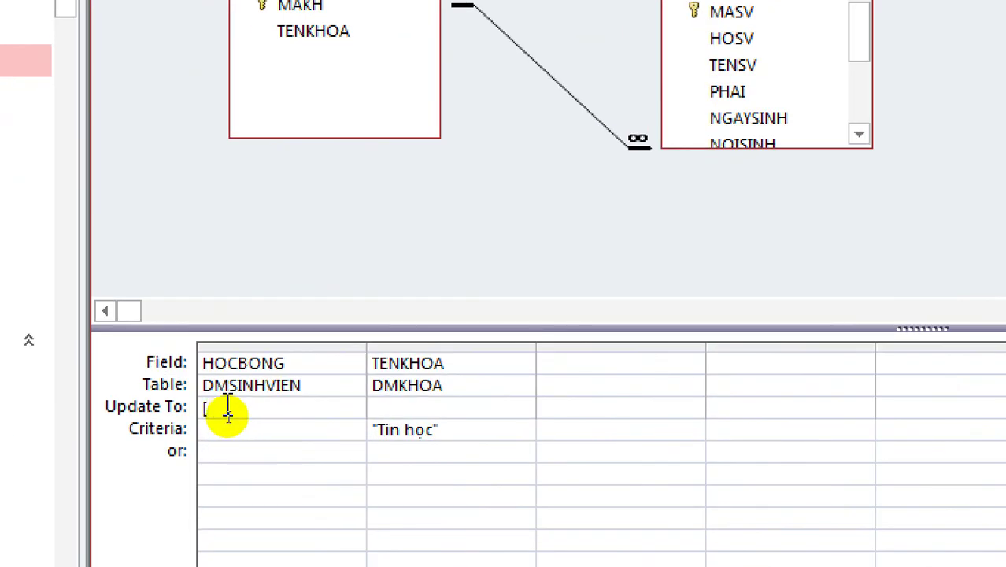
pyautogui.write('[hoc')
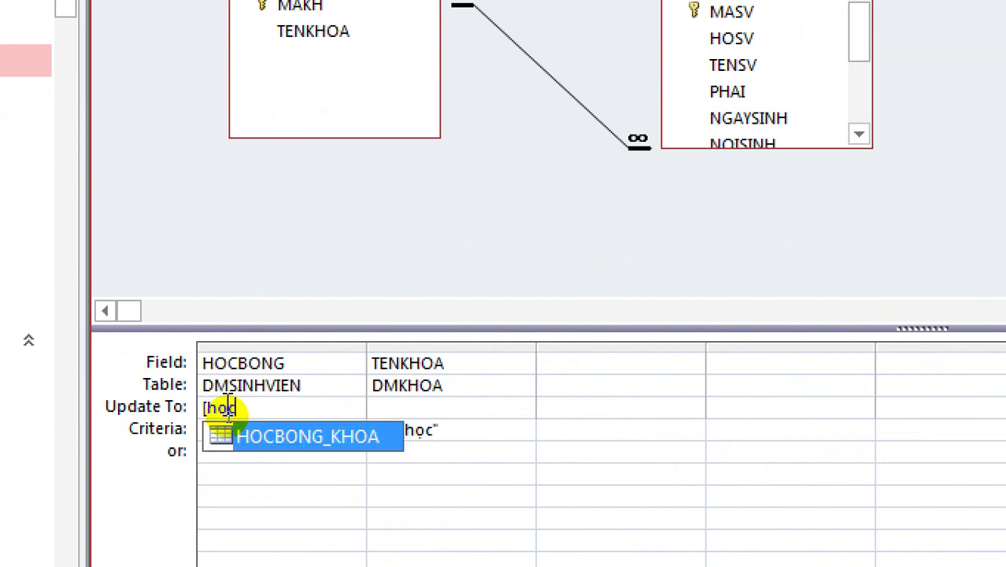
pyautogui.press('BackSpace')
pyautogui.write('H')
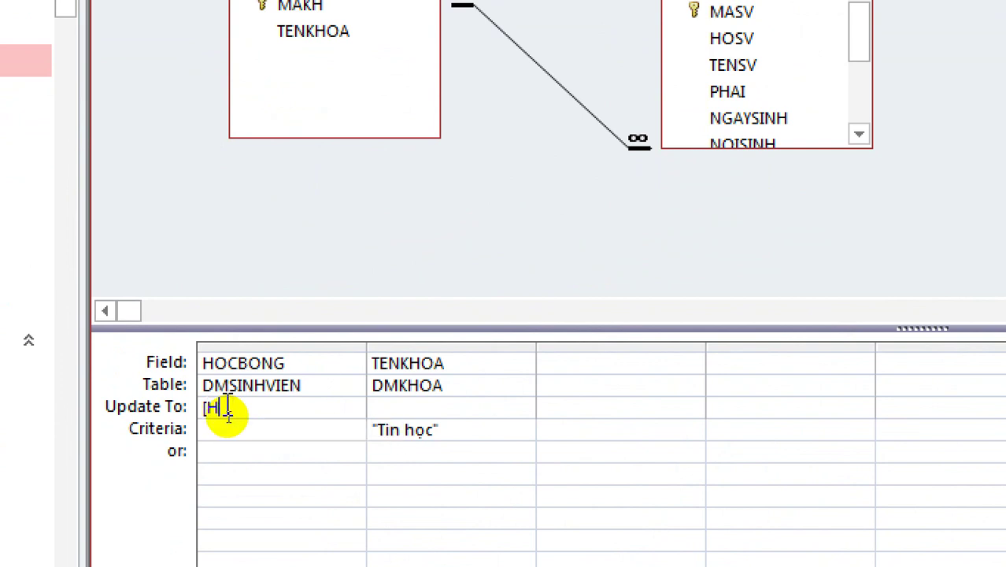
pyautogui.write('OCBONG]+30000')
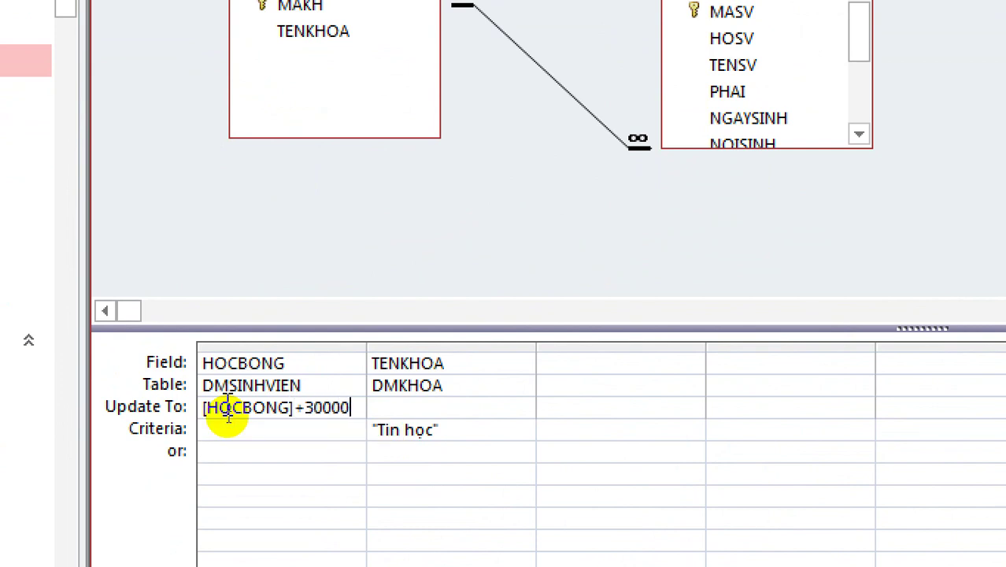
pyautogui.click(226, 432)
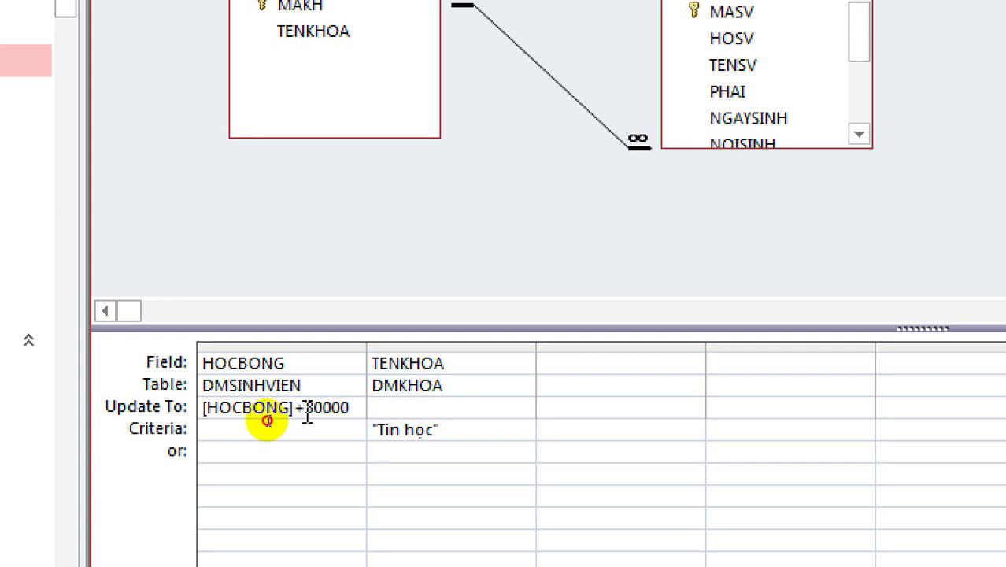
# Review the HOCBONG column's field name and update expression, along with the TENKHOA criterion, in the design grid.
pyautogui.moveTo(305, 409); pyautogui.dragTo(207, 417)
pyautogui.click(214, 428)
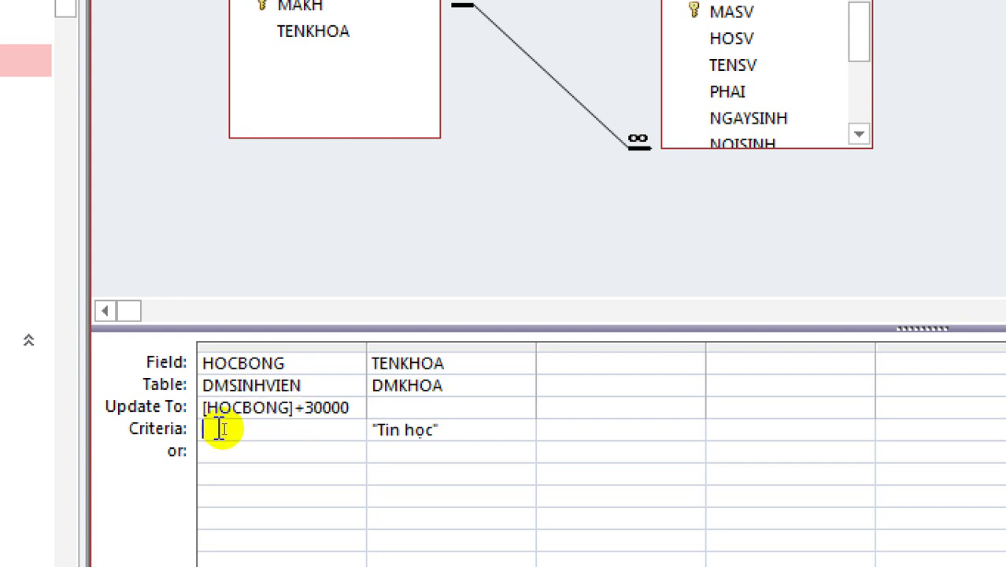
pyautogui.click(238, 363)
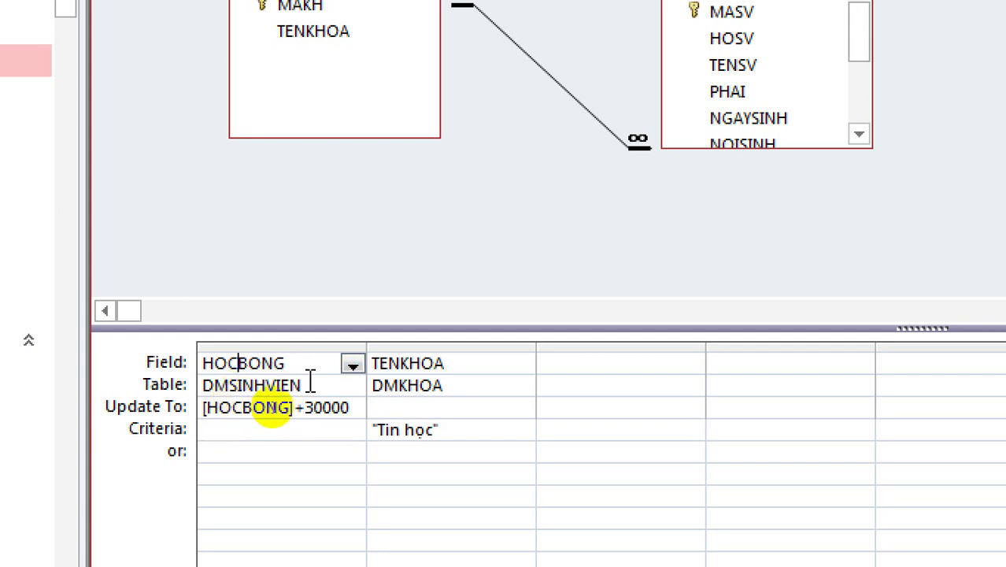
pyautogui.click(349, 405)
pyautogui.moveTo(349, 407); pyautogui.dragTo(202, 410)
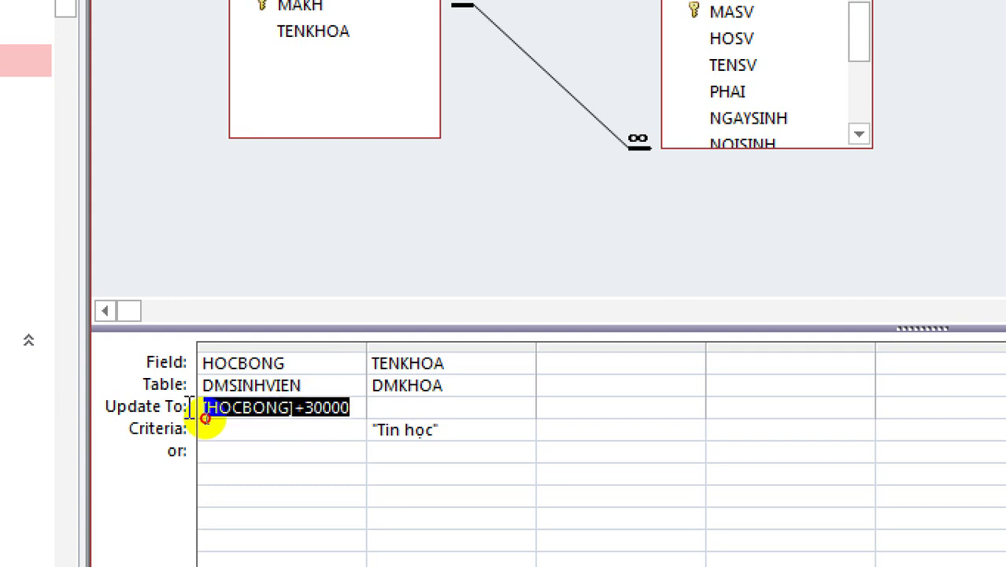
pyautogui.click(253, 407)
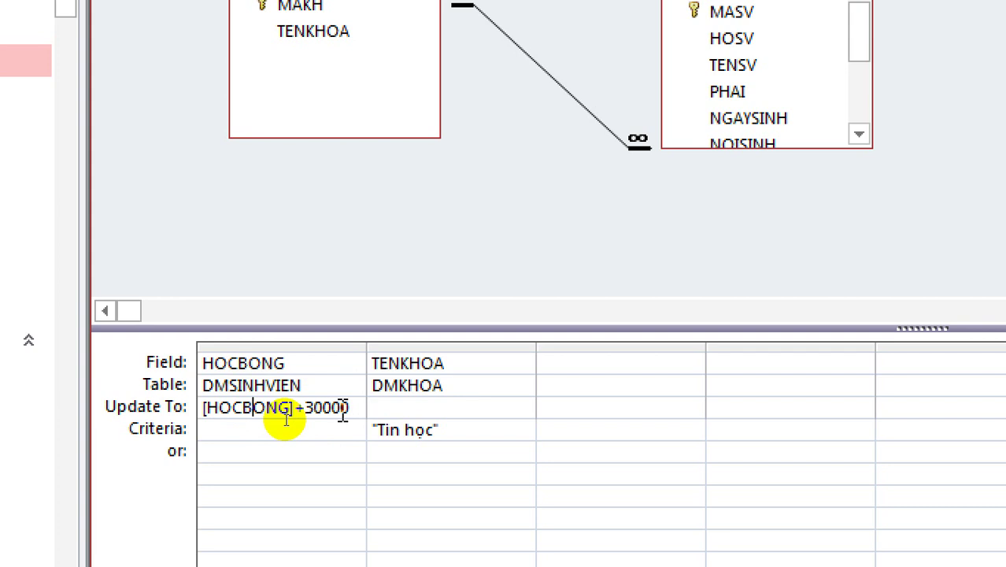
pyautogui.moveTo(281, 408); pyautogui.dragTo(237, 415)
pyautogui.click(240, 411)
pyautogui.click(444, 429)
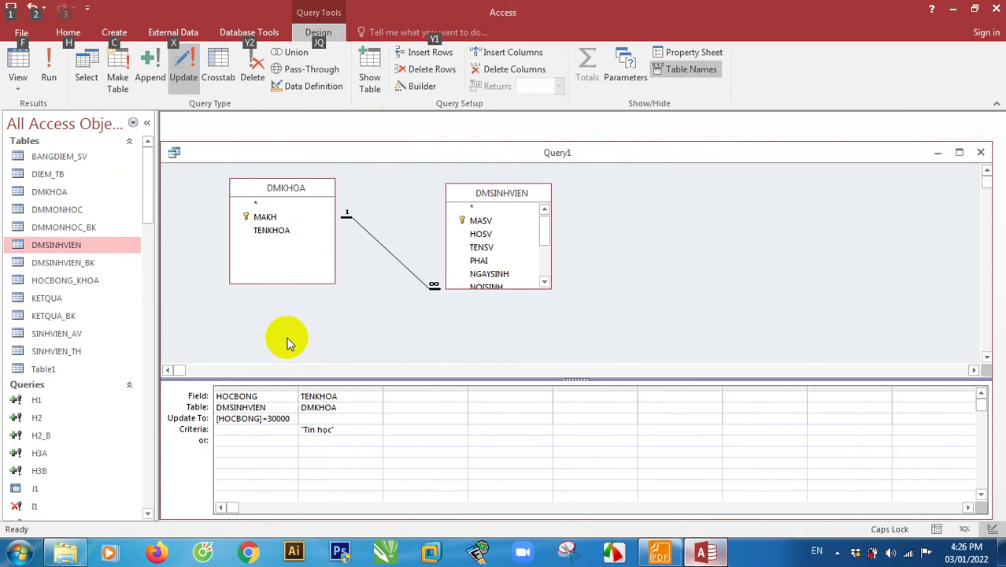
# Preview the Học Bổng values selected by the query, return to its design, and run it but decline updating the records.
pyautogui.click(18, 65)
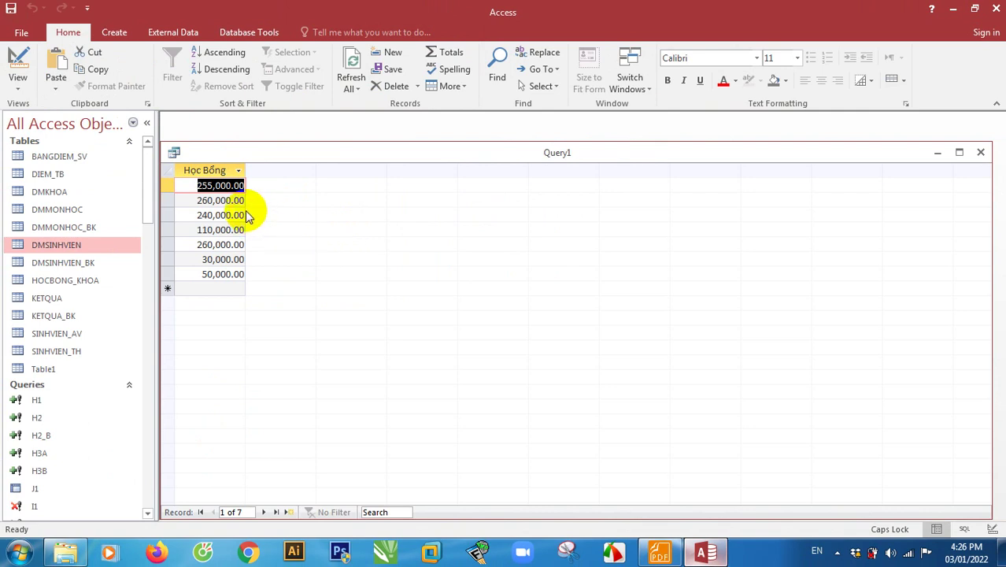
pyautogui.click(17, 65)
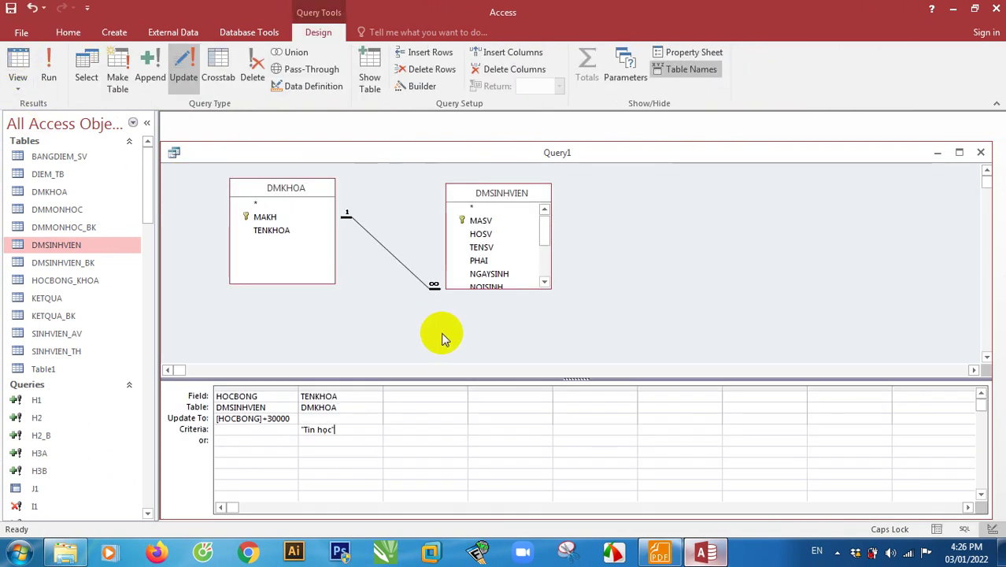
pyautogui.click(44, 69)
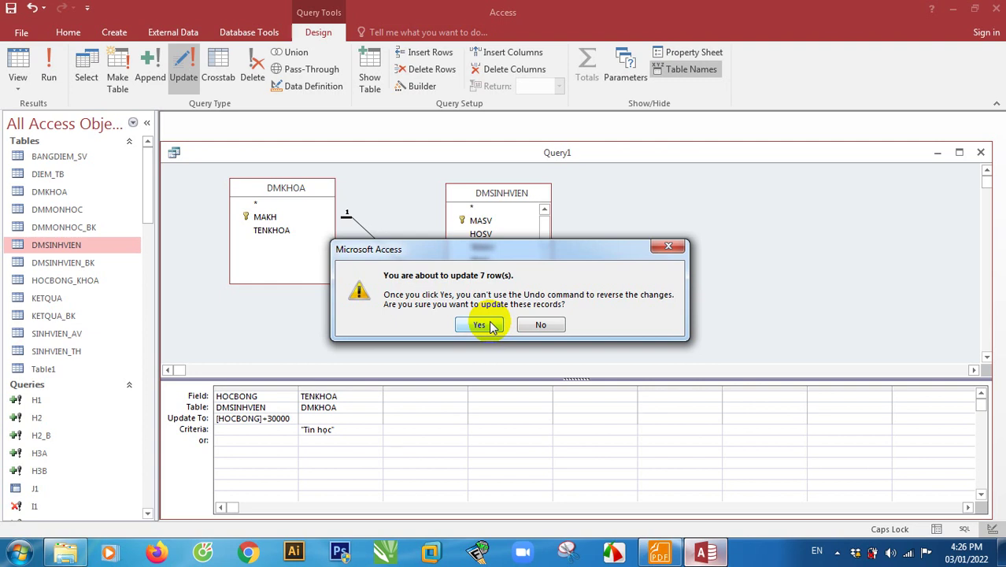
pyautogui.click(535, 325)
# Open the DMSINHVIEN table, check the Học Bổng amounts of the TH students, and close the table.
pyautogui.doubleClick(57, 248)
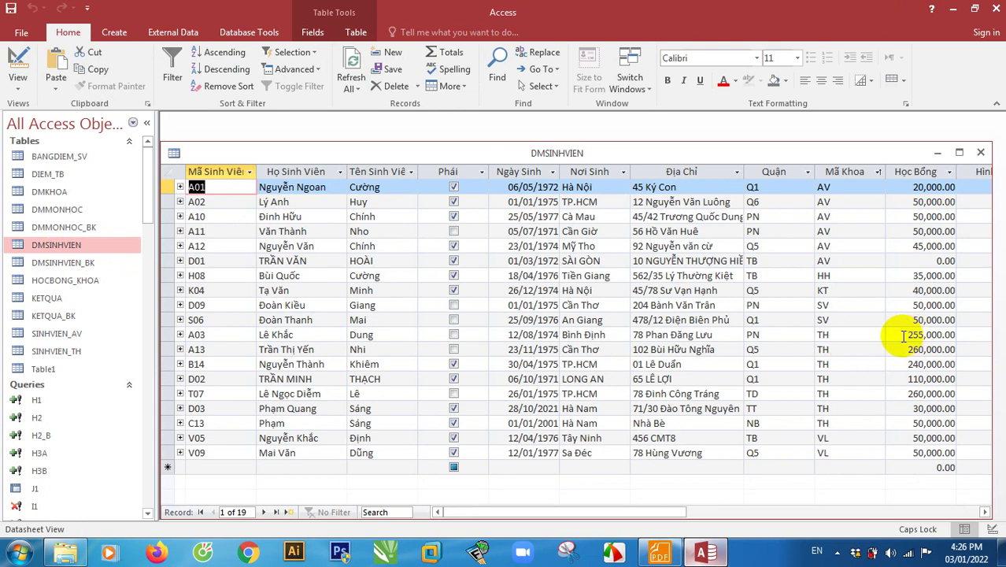
pyautogui.moveTo(897, 335); pyautogui.dragTo(974, 335)
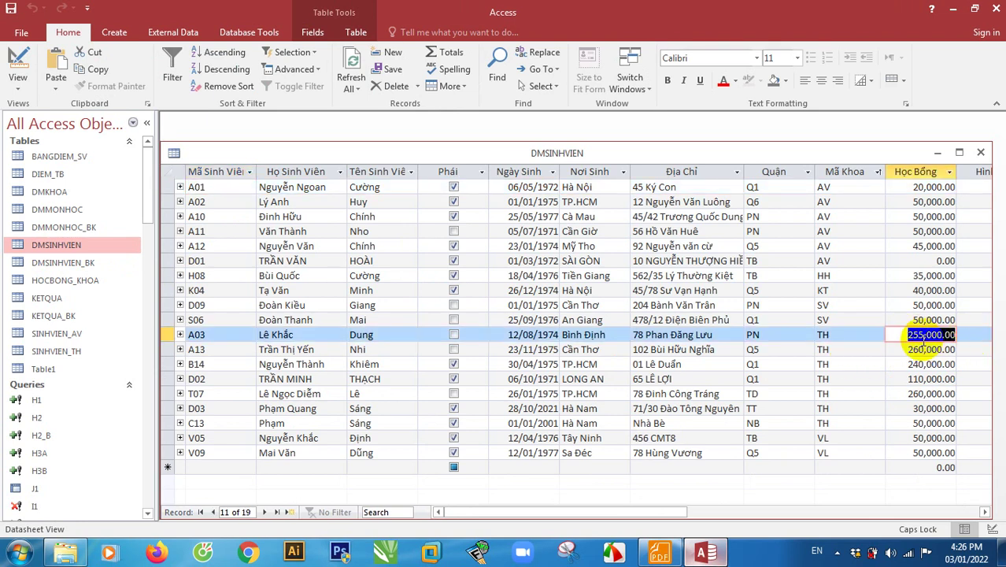
pyautogui.click(980, 152)
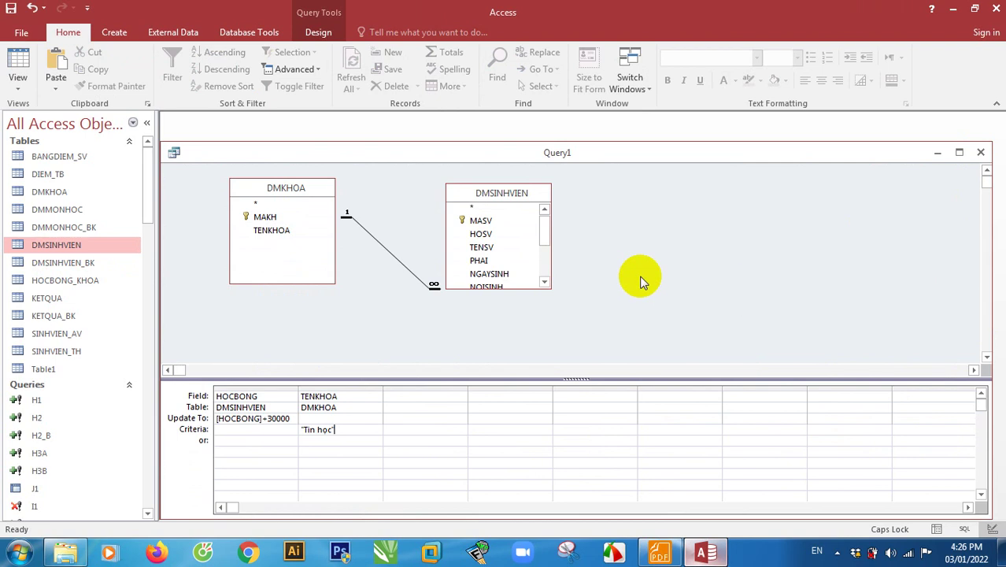
# Preview the query's records once more, run the update and accept it, and open the DMSINHVIEN table to check the Học Bổng amounts.
pyautogui.click(18, 71)
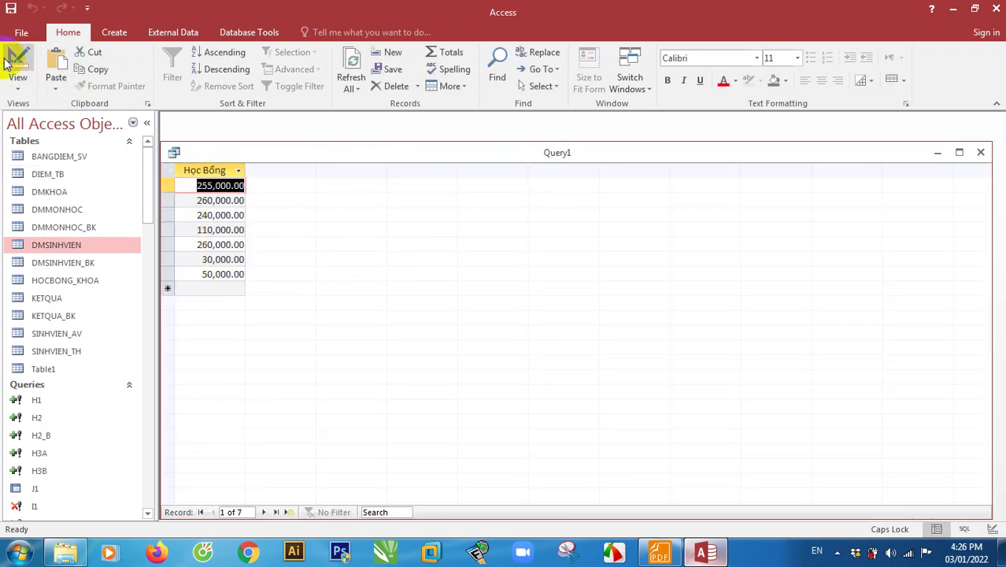
pyautogui.click(9, 65)
pyautogui.click(48, 71)
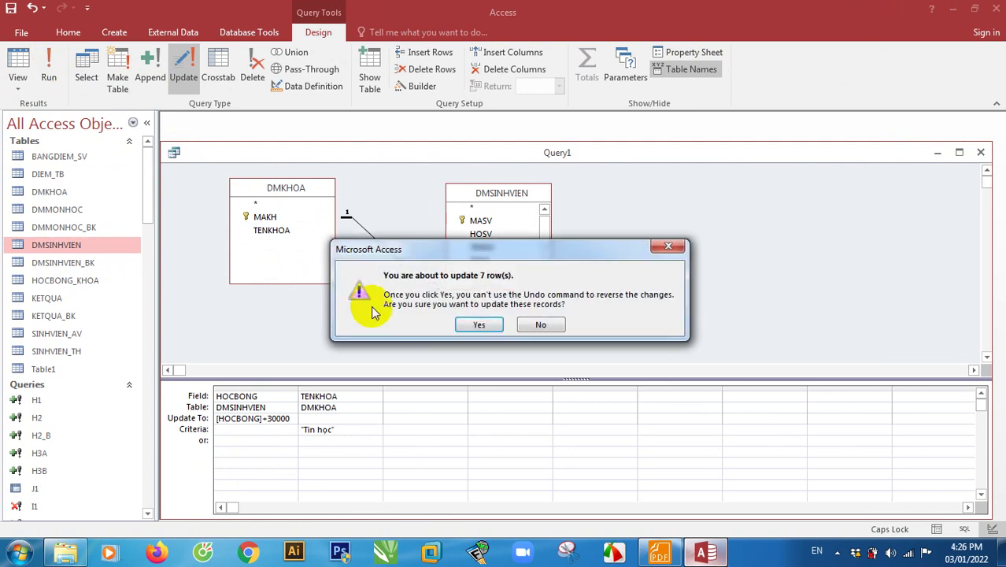
pyautogui.click(481, 325)
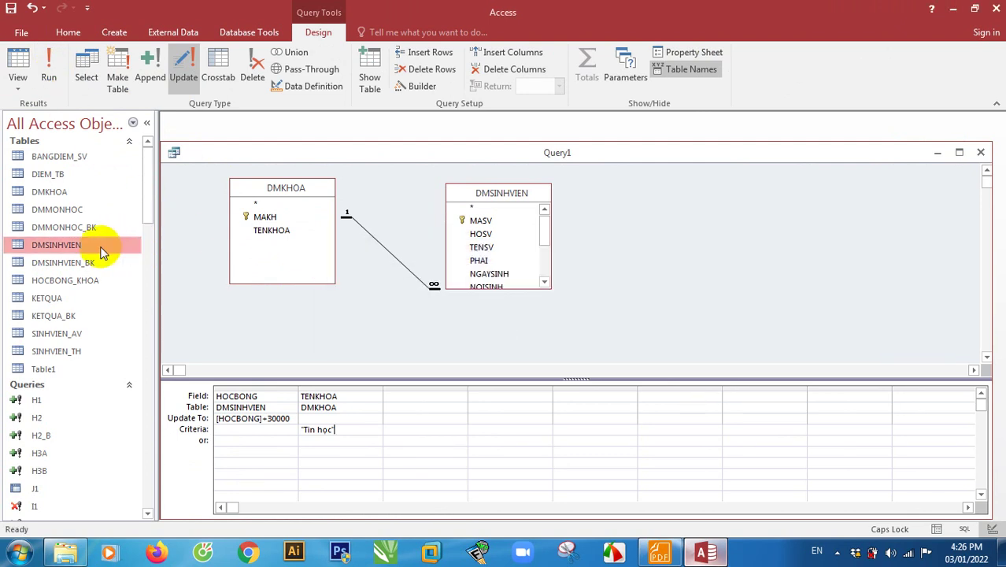
pyautogui.doubleClick(62, 248)
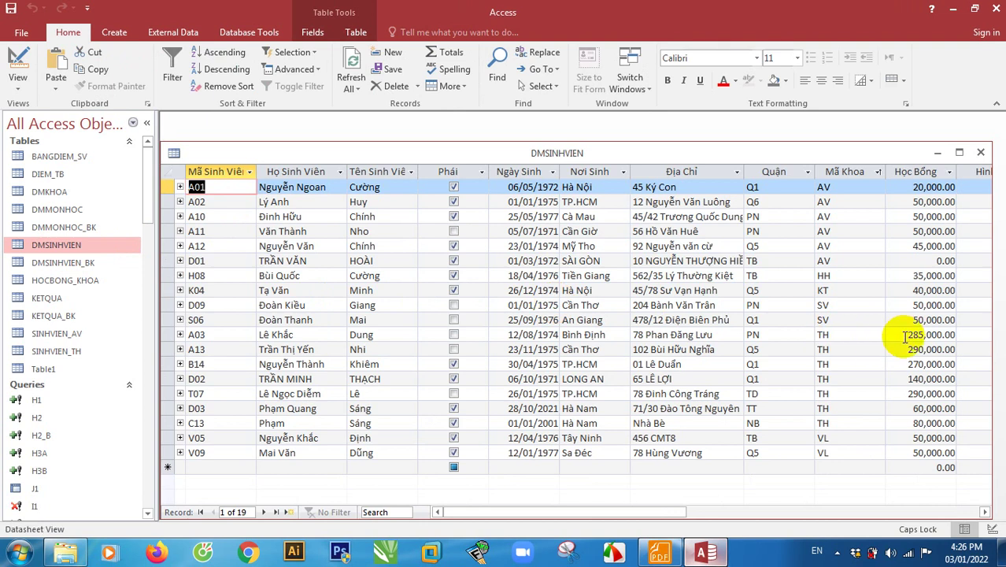
# Check the Học Bổng amount of student A03 in the DMSINHVIEN table and close the table.
pyautogui.moveTo(907, 337); pyautogui.dragTo(983, 335)
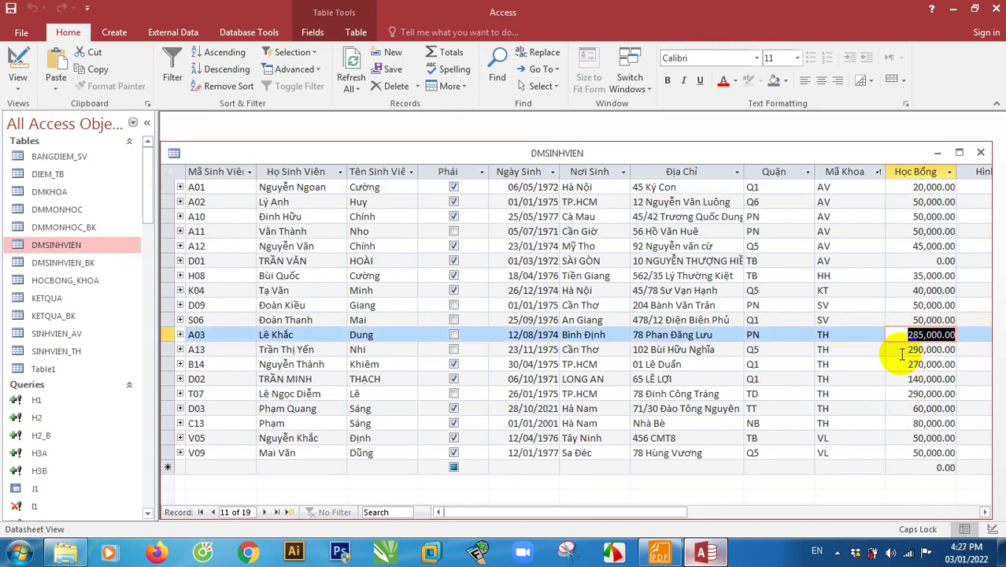
pyautogui.click(901, 354)
pyautogui.moveTo(906, 337); pyautogui.dragTo(960, 339)
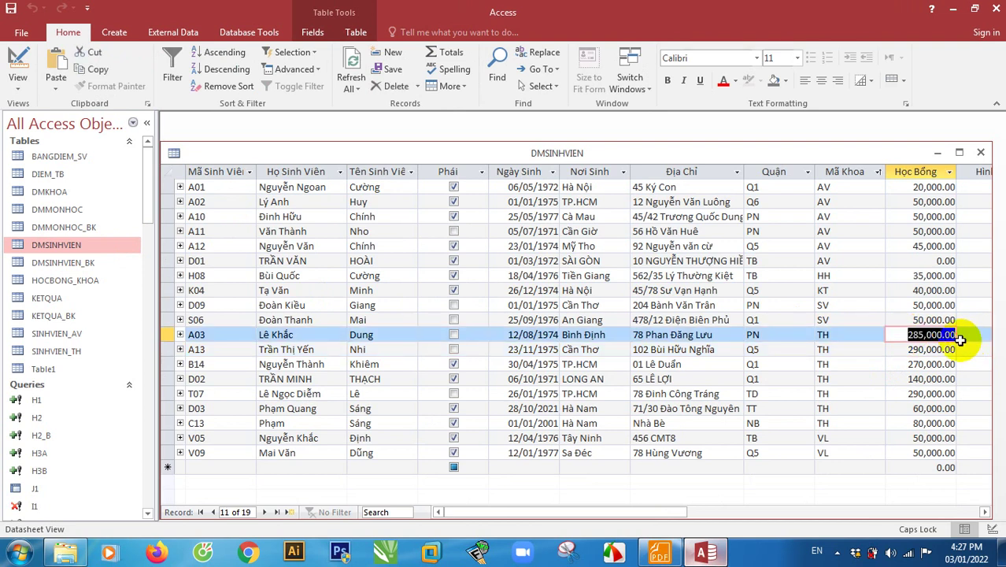
pyautogui.click(960, 339)
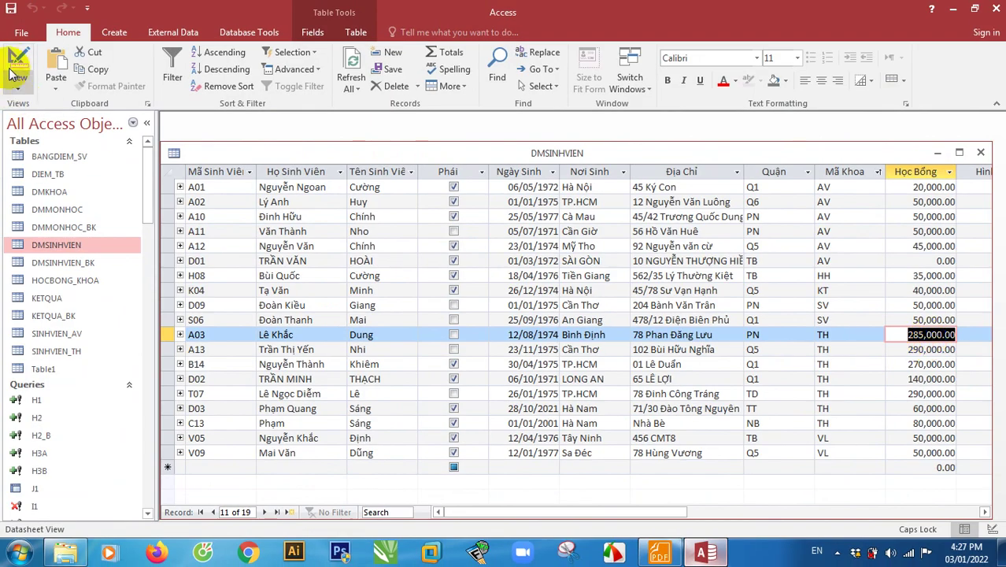
pyautogui.click(16, 67)
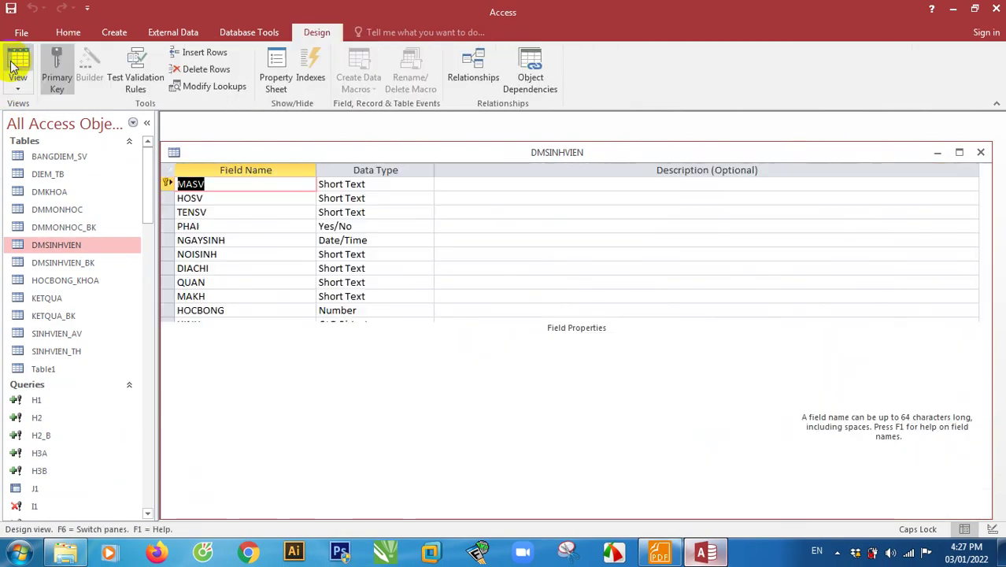
pyautogui.click(981, 152)
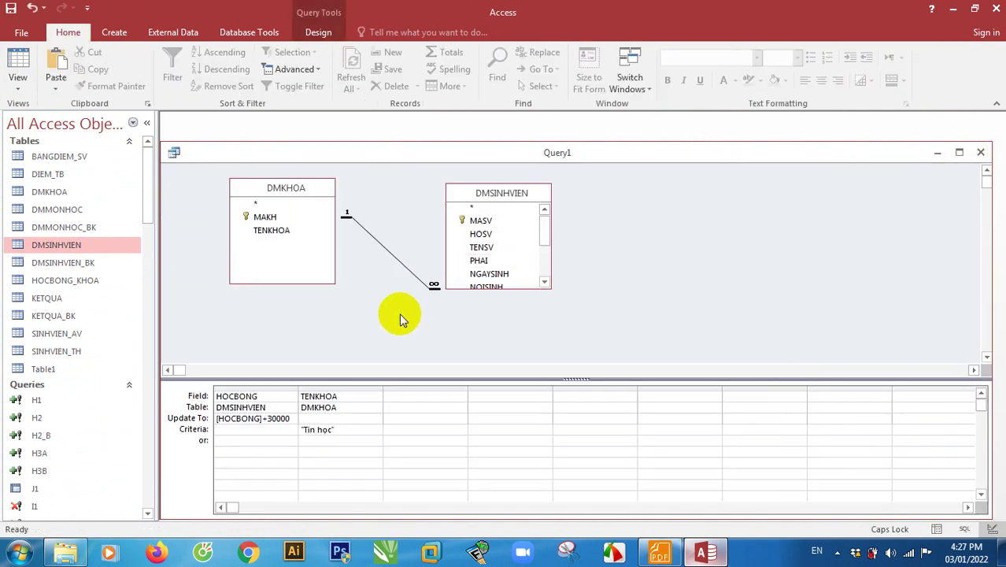
# Read update query exercise G.2 in the Foxit Reader PDF, return to Access, and close the query without saving it.
pyautogui.click(662, 552)
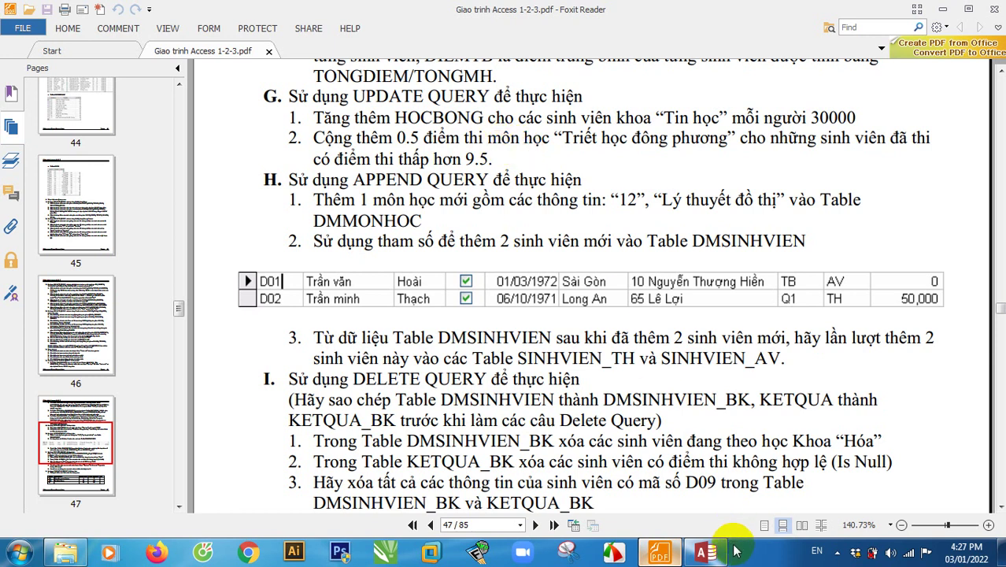
pyautogui.click(707, 551)
pyautogui.click(982, 155)
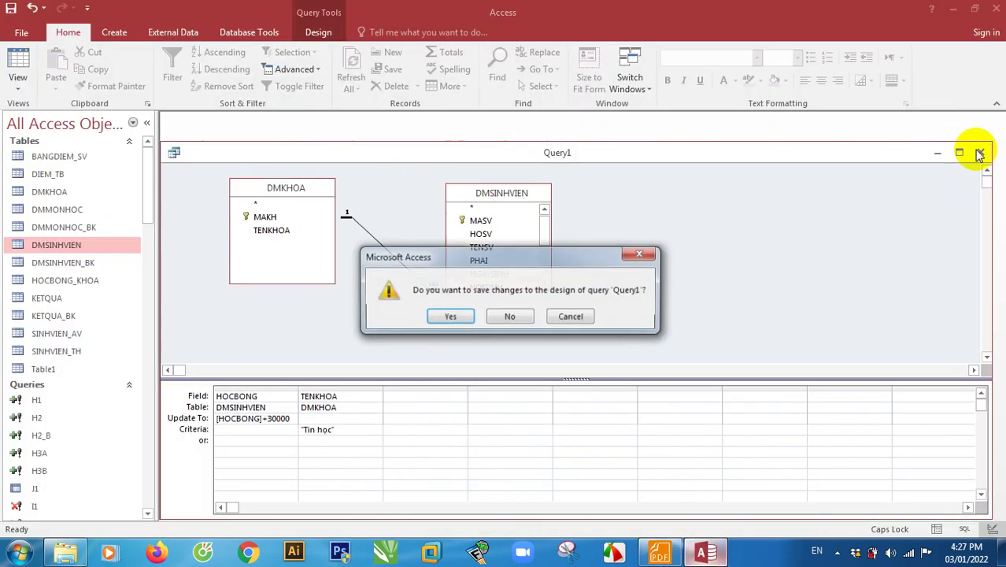
pyautogui.click(512, 317)
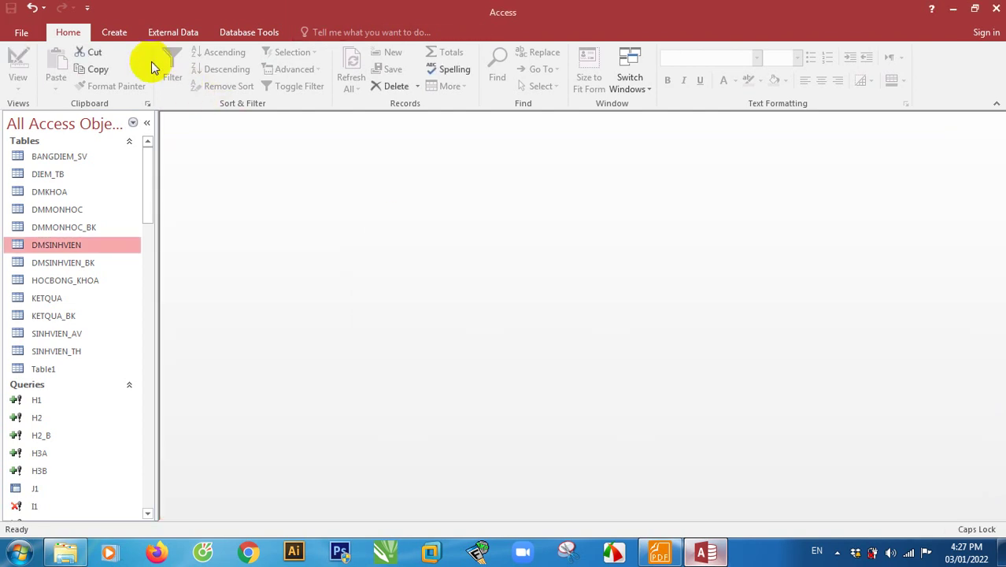
# Create an update query in Design view based on the KETQUA table and add its DIEM field to the grid.
pyautogui.click(115, 32)
pyautogui.click(224, 76)
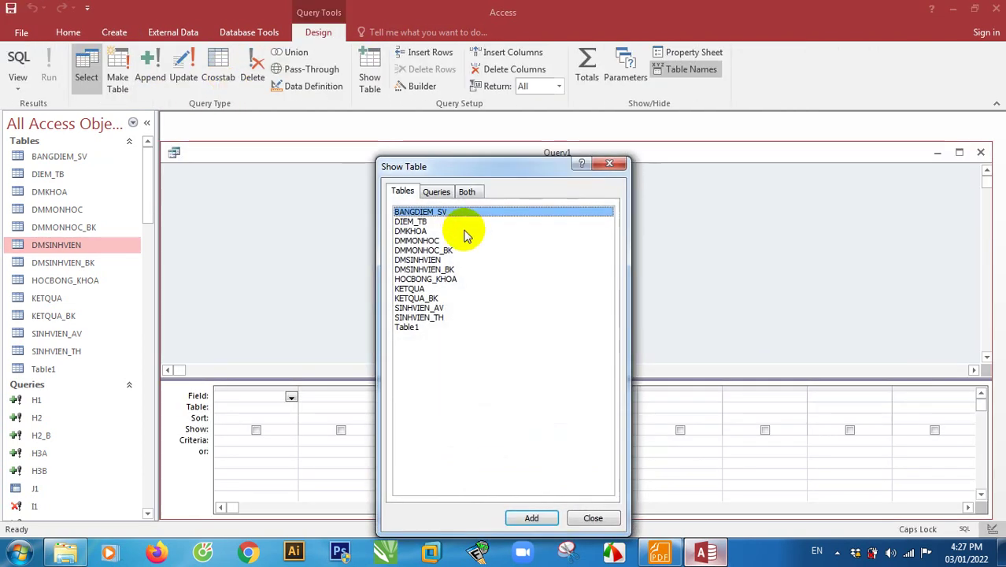
pyautogui.doubleClick(411, 289)
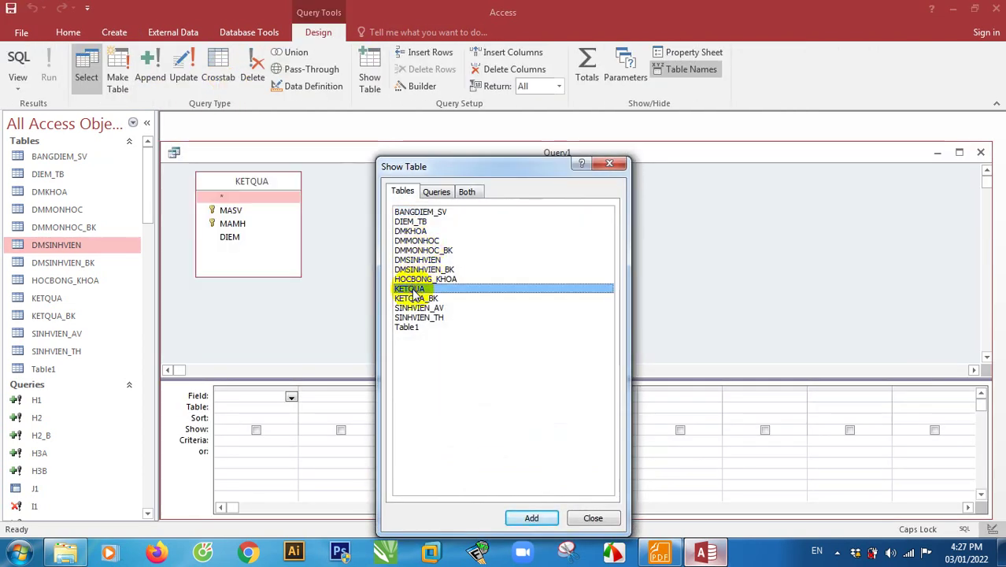
pyautogui.click(610, 163)
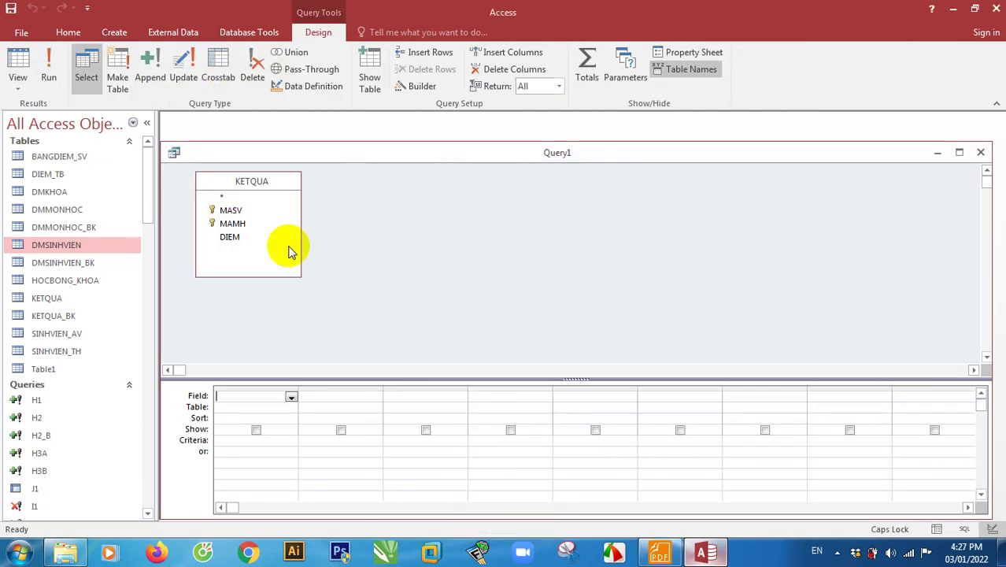
pyautogui.click(183, 69)
pyautogui.doubleClick(229, 236)
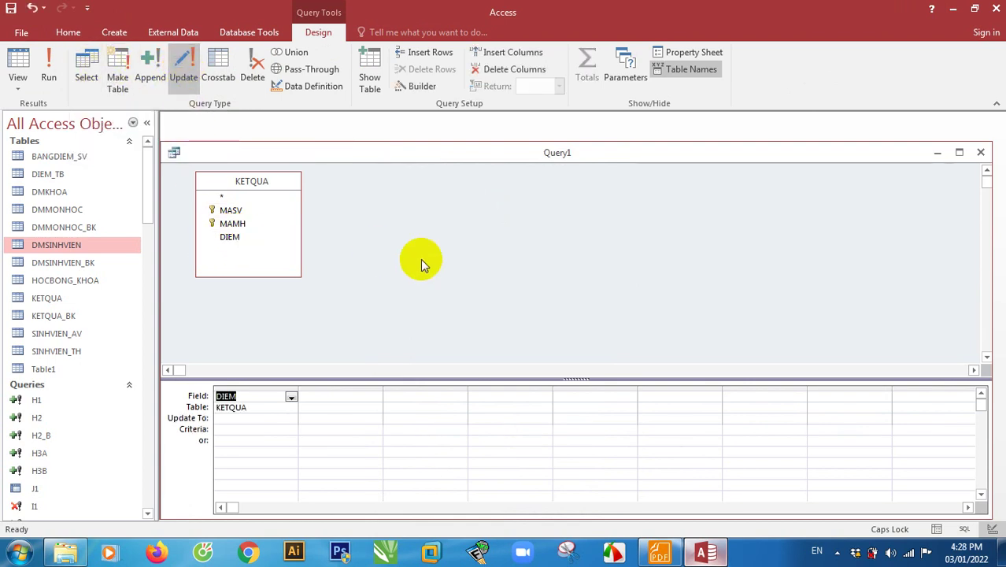
# Set the DIEM column to update to [DIEM]+0.5 with the criterion <9.5.
pyautogui.click(234, 421)
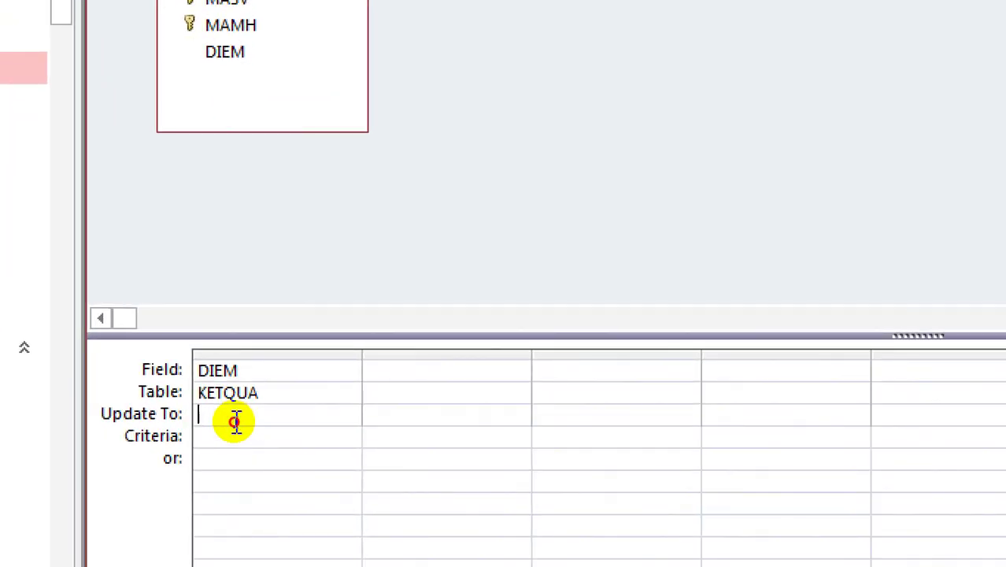
pyautogui.write('[DIEM]+0.5')
pyautogui.click(234, 434)
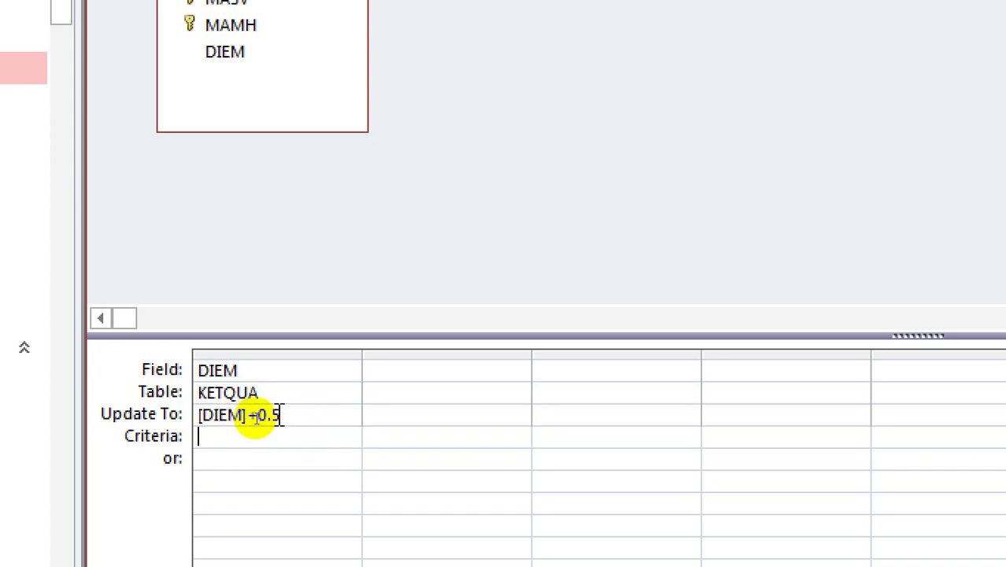
pyautogui.press('alt')
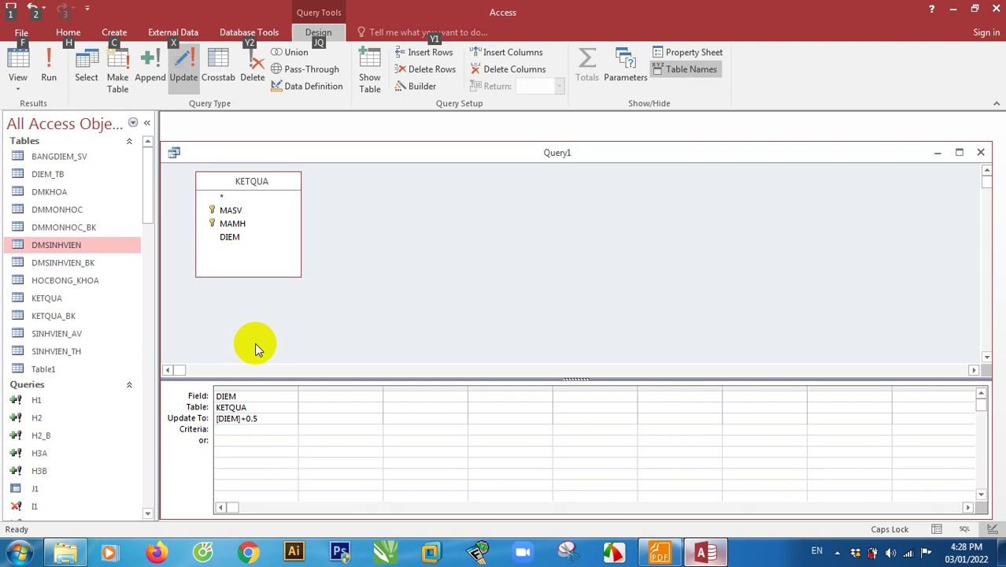
pyautogui.click(230, 431)
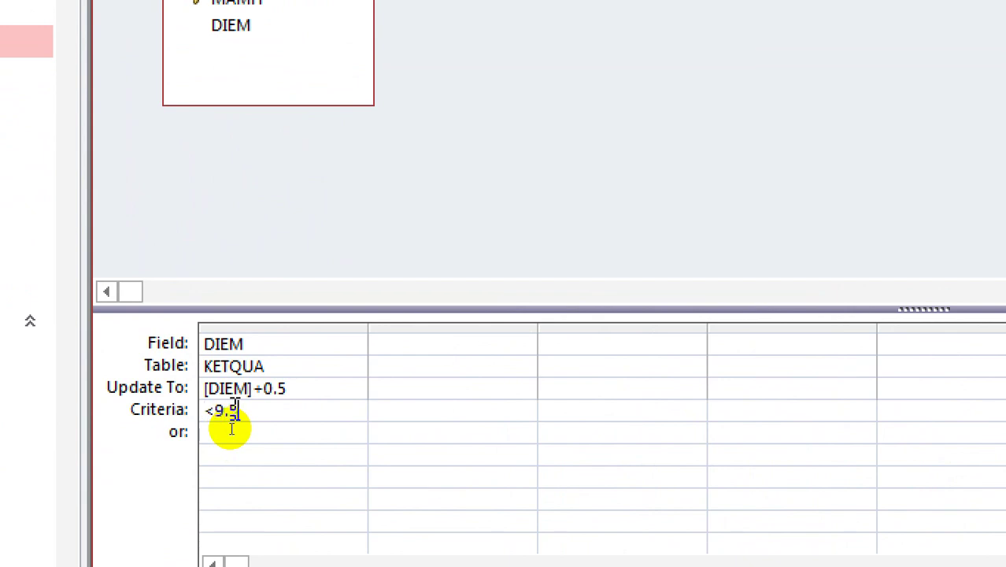
pyautogui.click(235, 434)
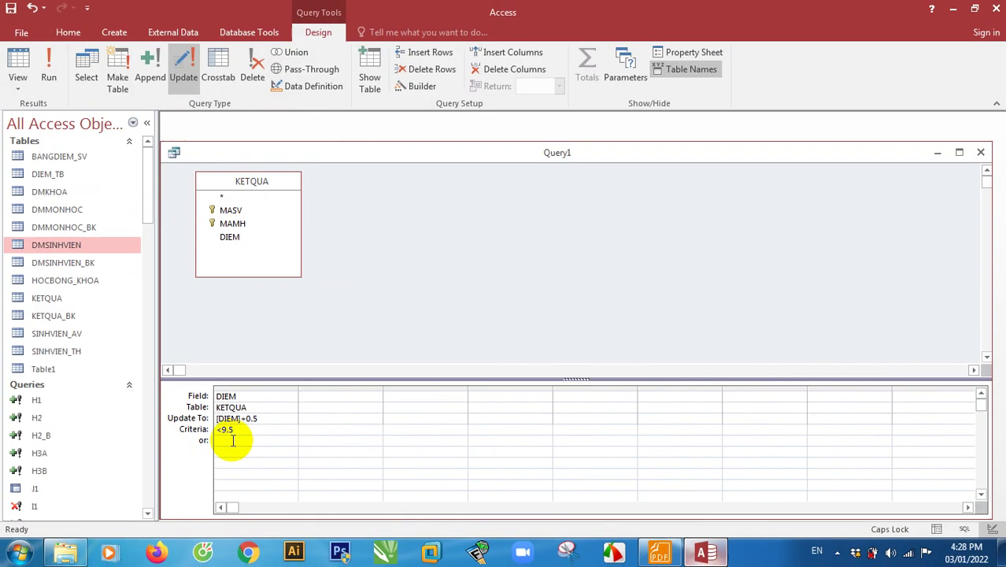
pyautogui.press('alt')
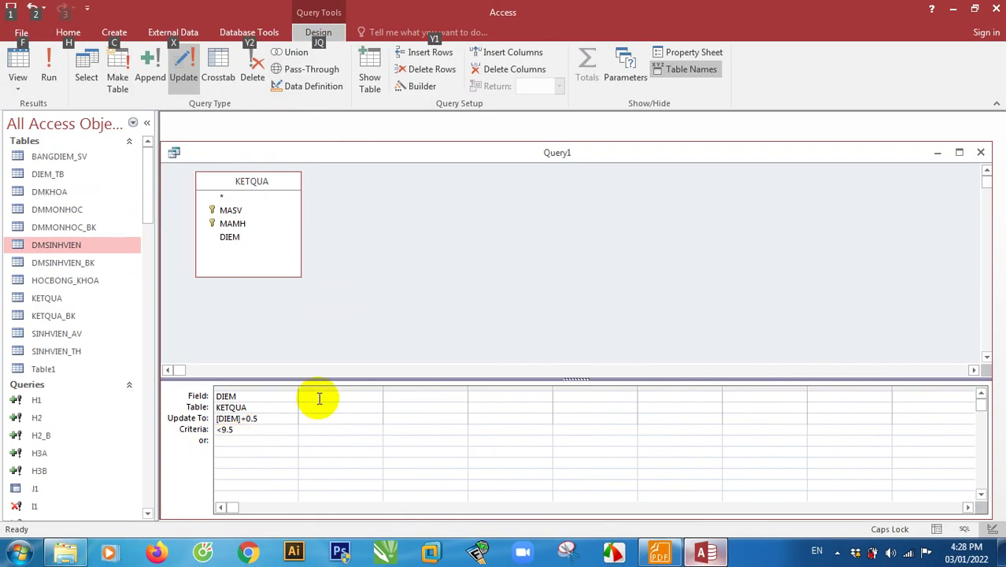
# Copy the subject name “Triết học đông phương” from exercise G.2 in the Foxit Reader PDF and return to Access.
pyautogui.click(660, 552)
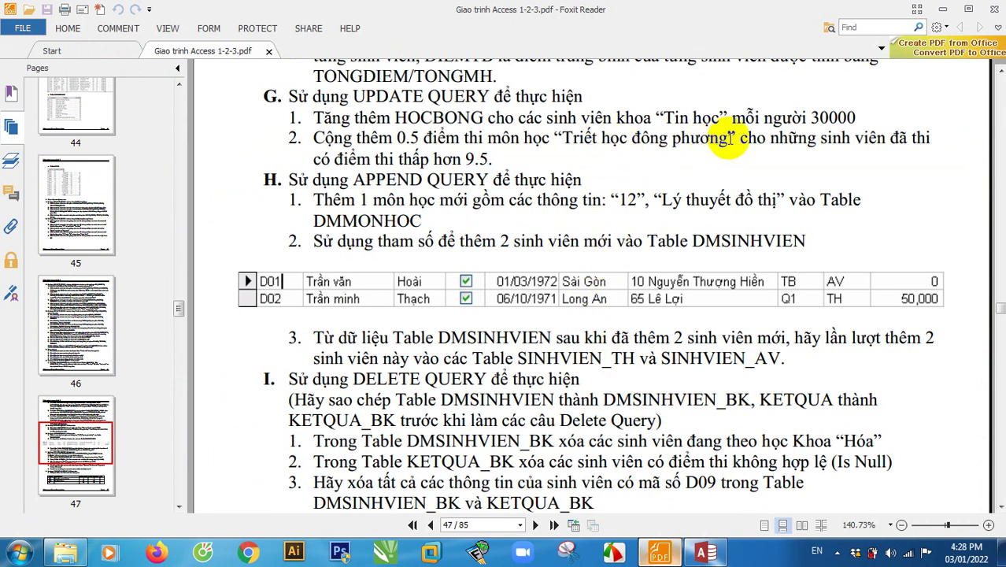
pyautogui.moveTo(731, 138); pyautogui.dragTo(565, 144)
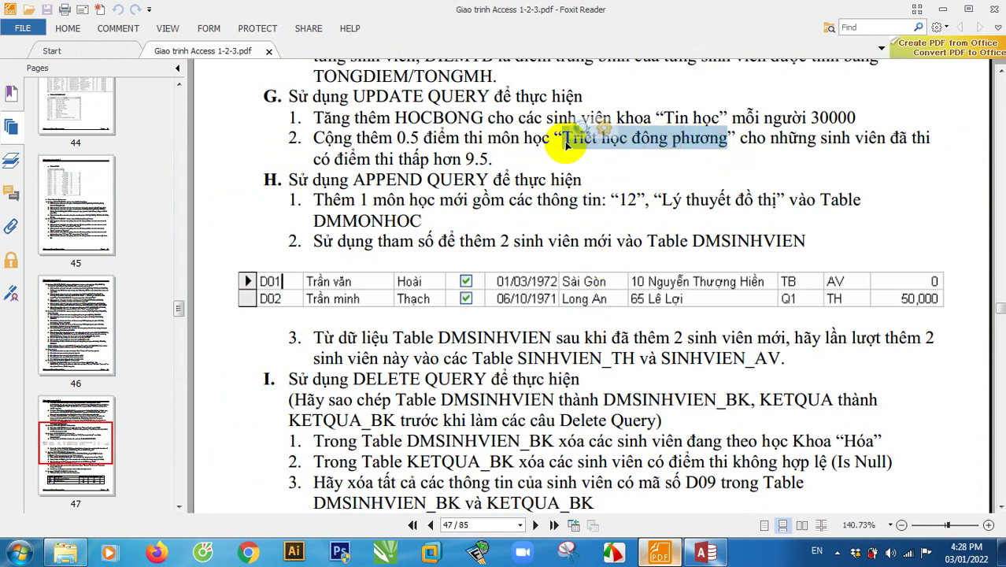
pyautogui.click(706, 553)
pyautogui.rightClick(431, 221)
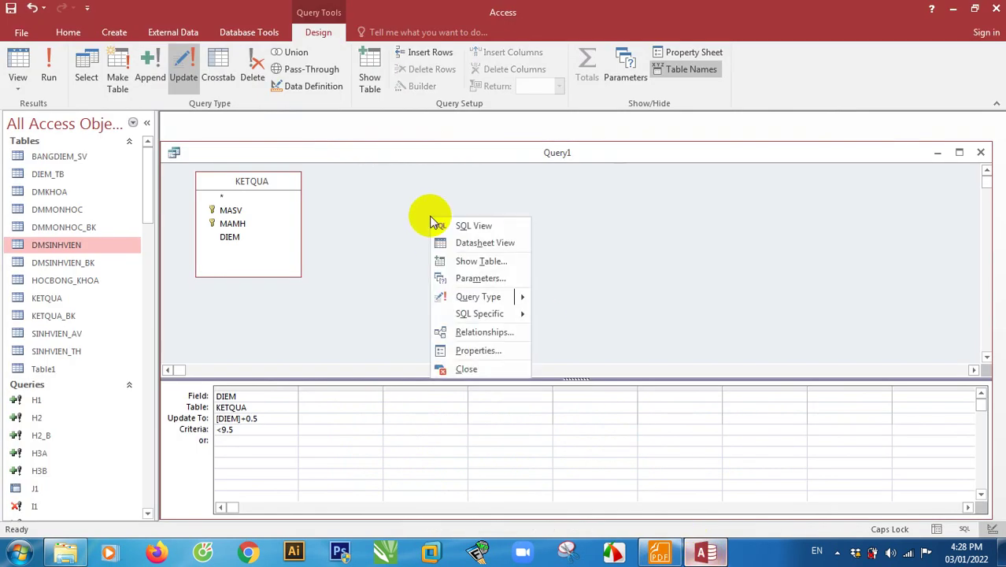
pyautogui.click(246, 225)
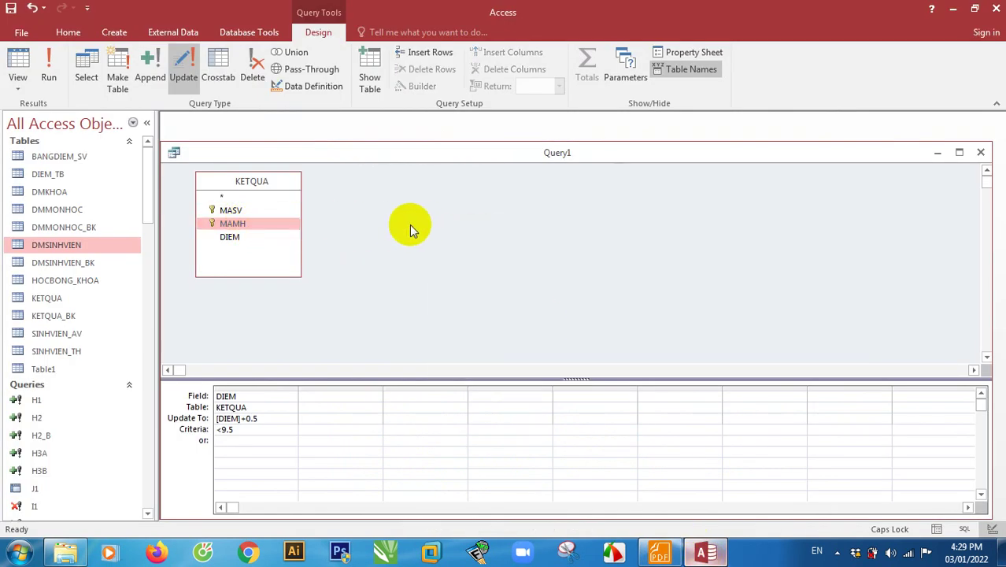
pyautogui.doubleClick(234, 225)
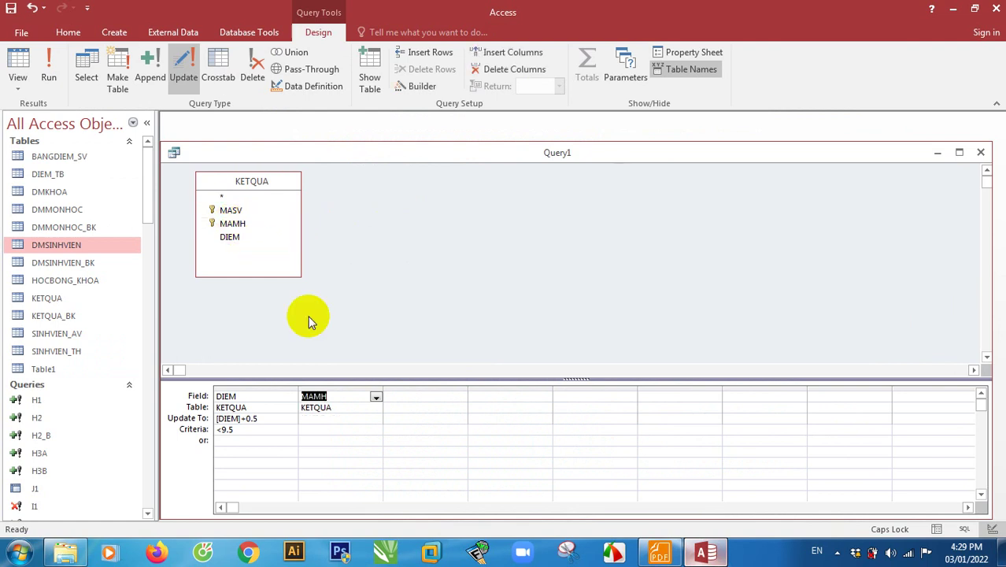
pyautogui.click(325, 429)
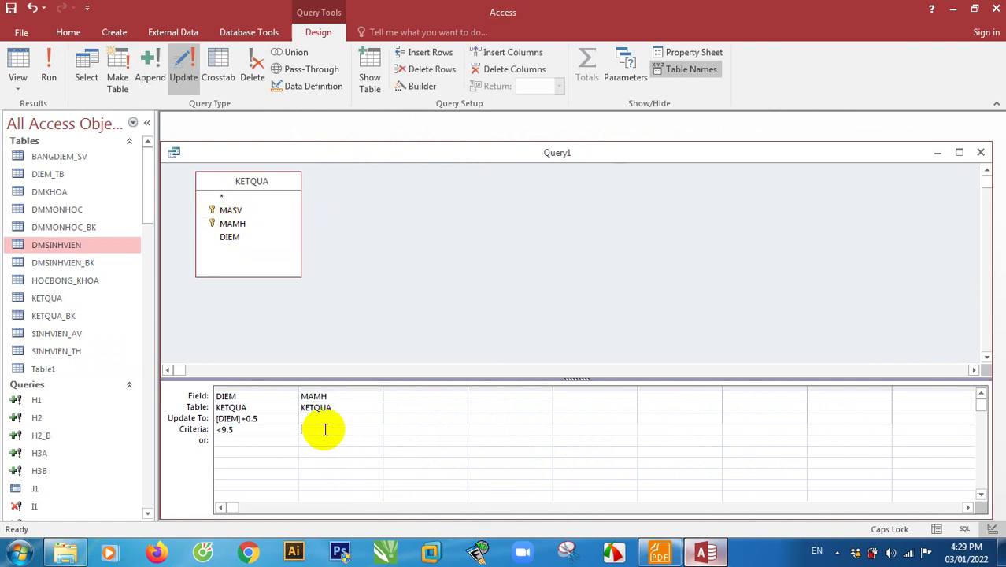
pyautogui.click(342, 388)
pyautogui.press('Delete')
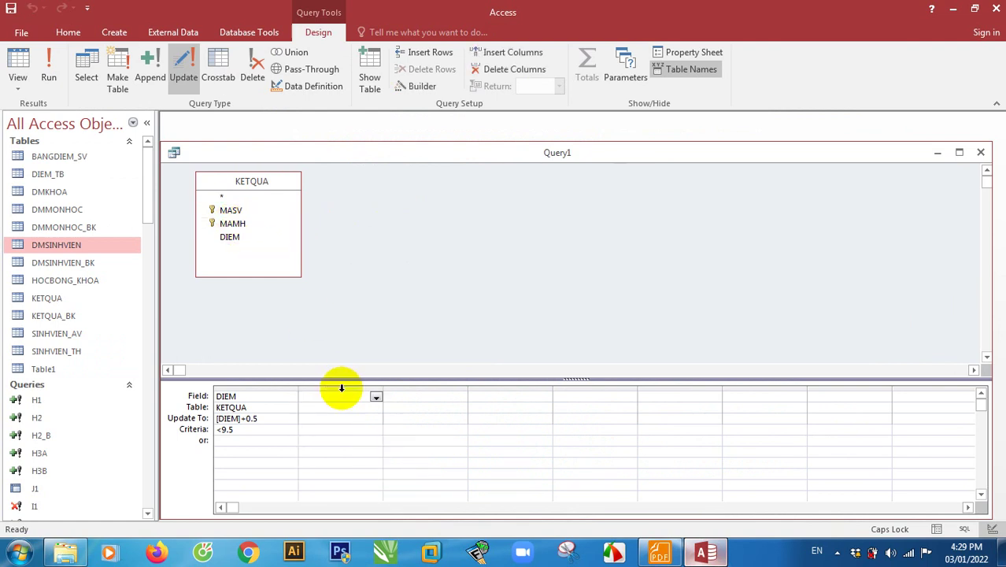
# Add the DMMONHOC table to the query alongside KETQUA.
pyautogui.rightClick(427, 232)
pyautogui.click(463, 277)
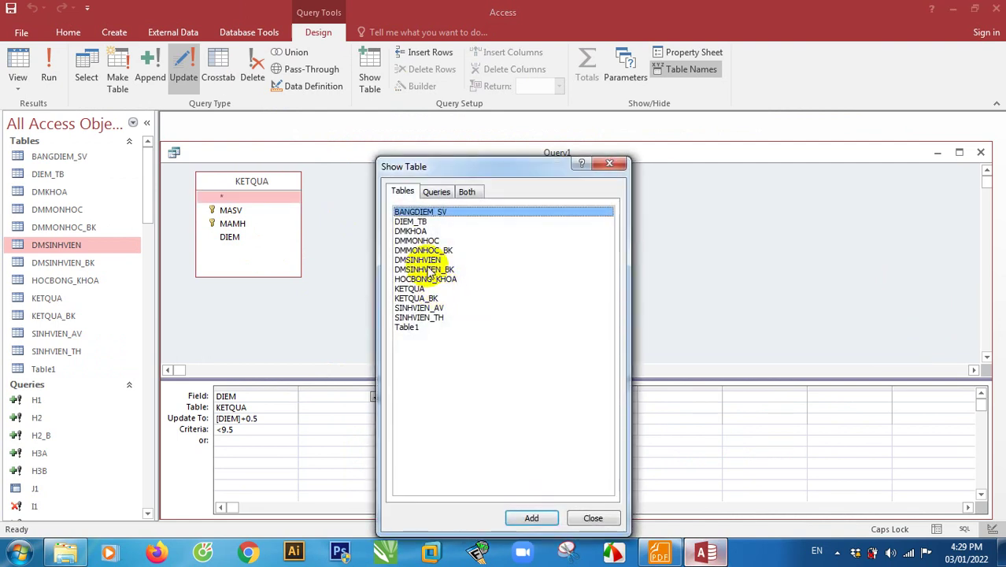
pyautogui.doubleClick(418, 240)
pyautogui.click(628, 164)
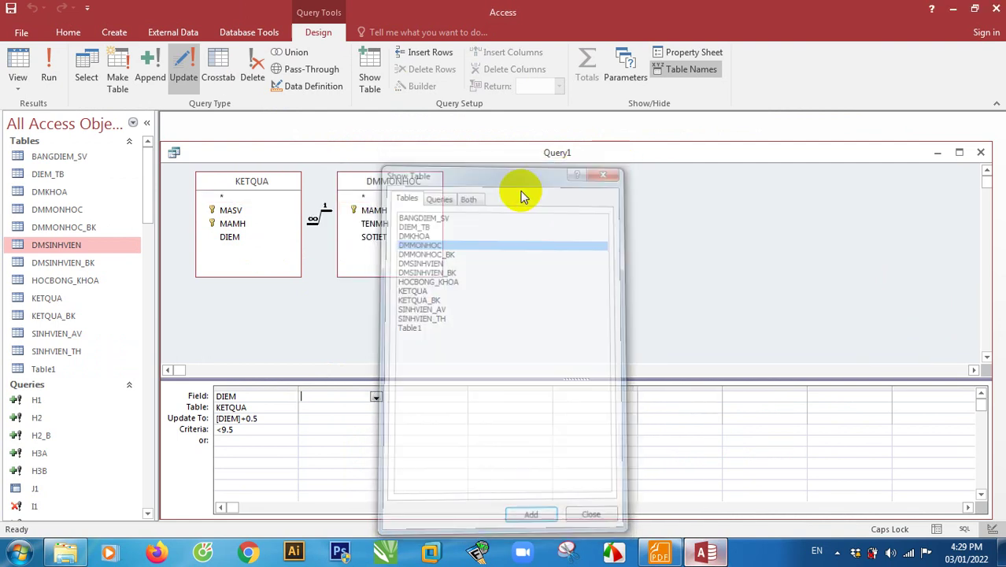
# Add the TENMH field with the criterion "Triết học đông phương" and widen its column to fit the text.
pyautogui.doubleClick(375, 224)
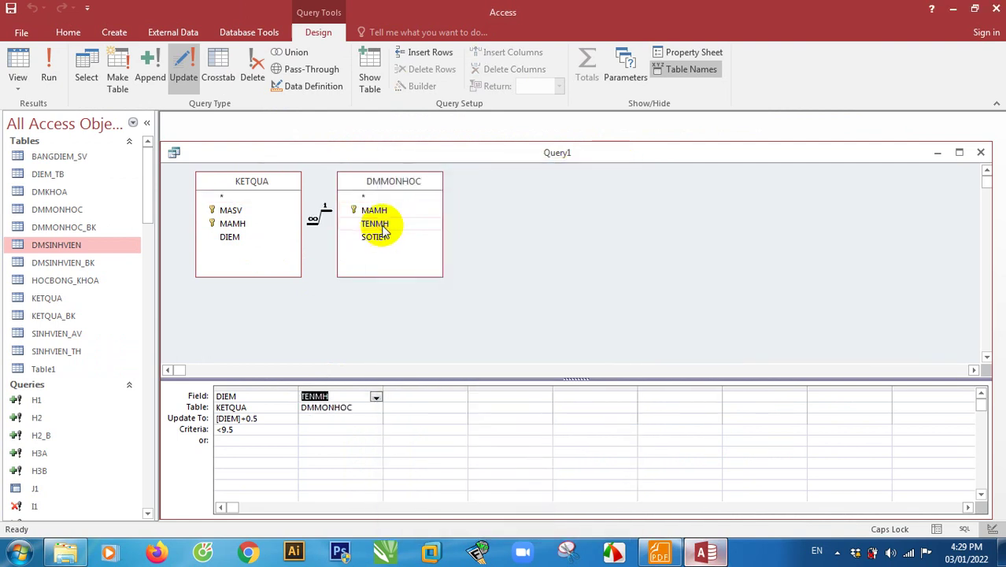
pyautogui.click(324, 430)
pyautogui.write('c đông phương')
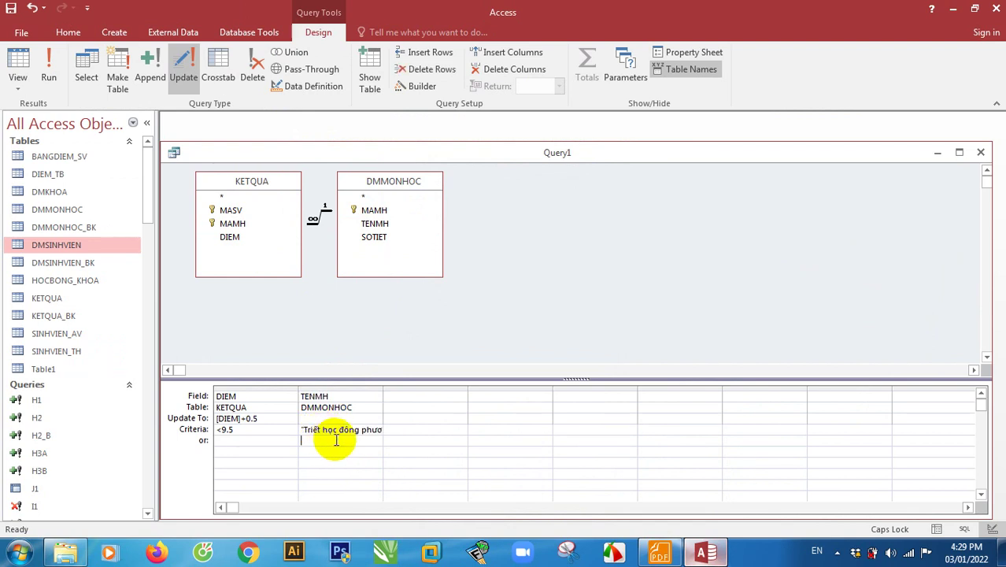
pyautogui.doubleClick(382, 388)
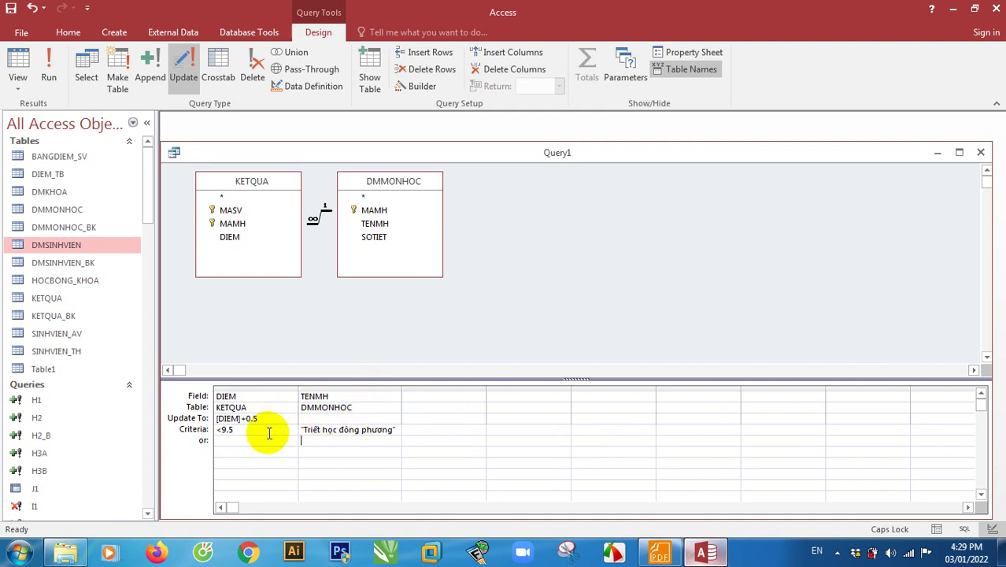
# Preview the Điểm values selected by the query, return to its design, and open the KETQUA table to compare the scores.
pyautogui.click(211, 430)
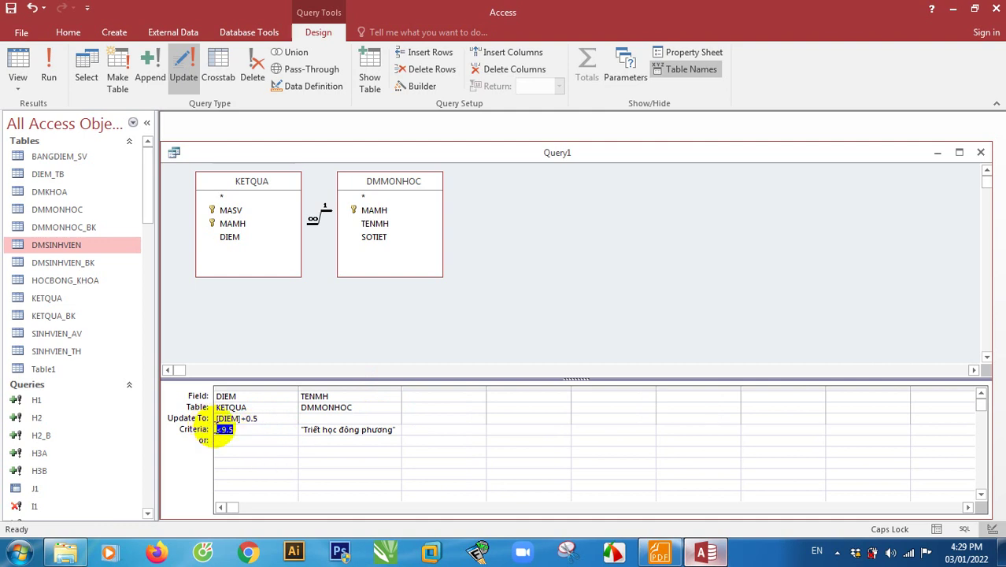
pyautogui.click(242, 438)
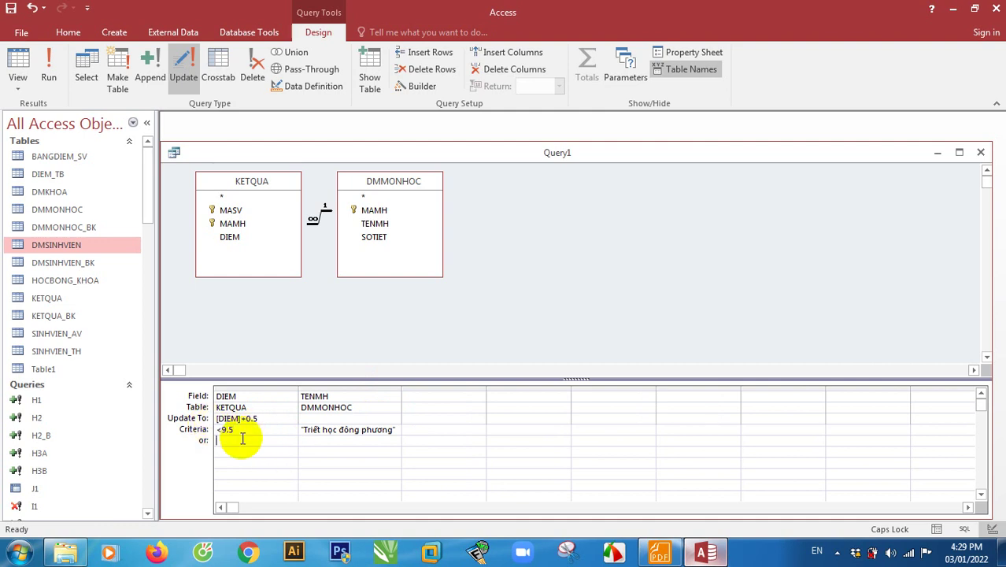
pyautogui.click(17, 65)
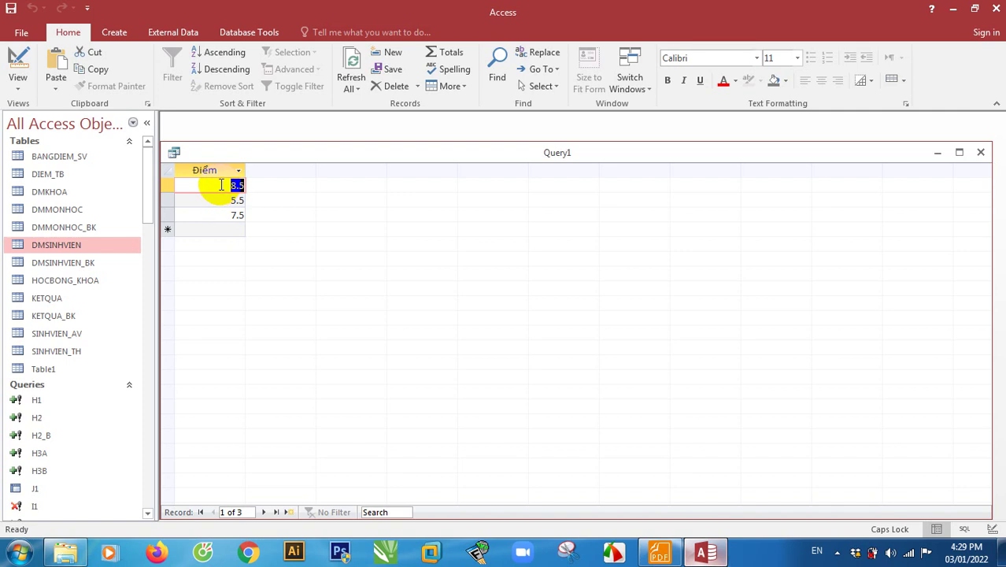
pyautogui.click(18, 63)
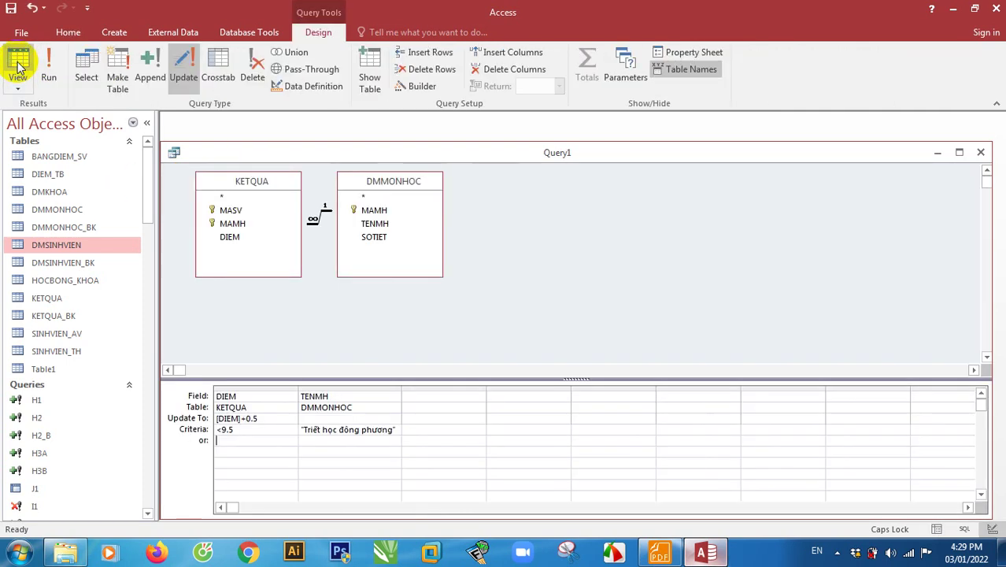
pyautogui.doubleClick(46, 298)
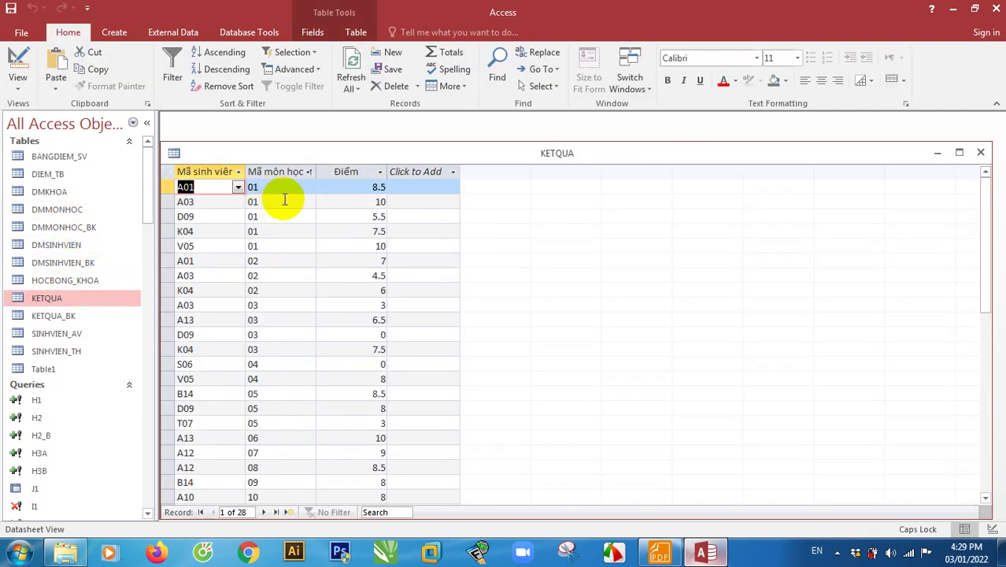
# Examine the Điểm values of the subject 01 records in the KETQUA table and close the table.
pyautogui.click(380, 201)
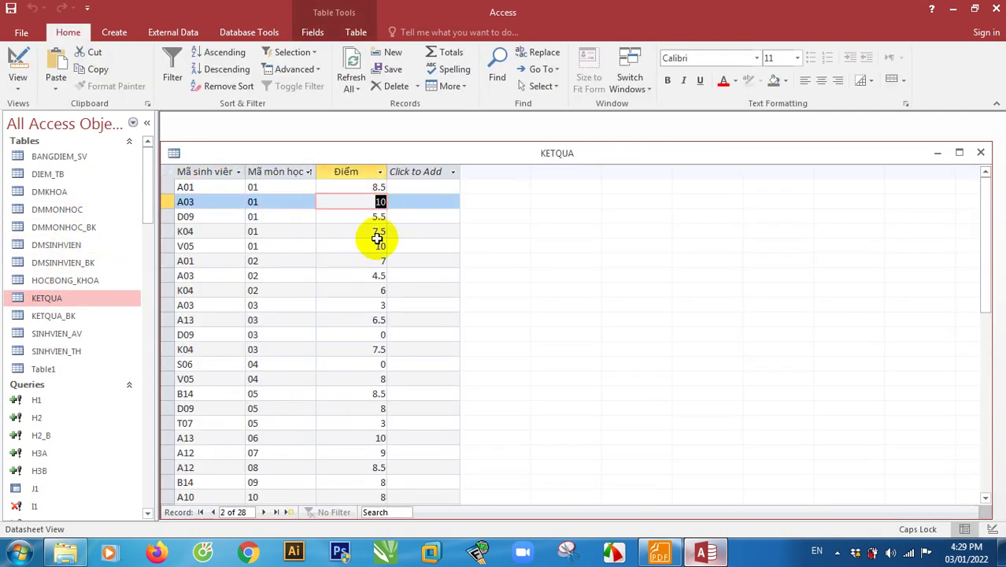
pyautogui.press('Down')
pyautogui.press('Down')
pyautogui.press('Down')
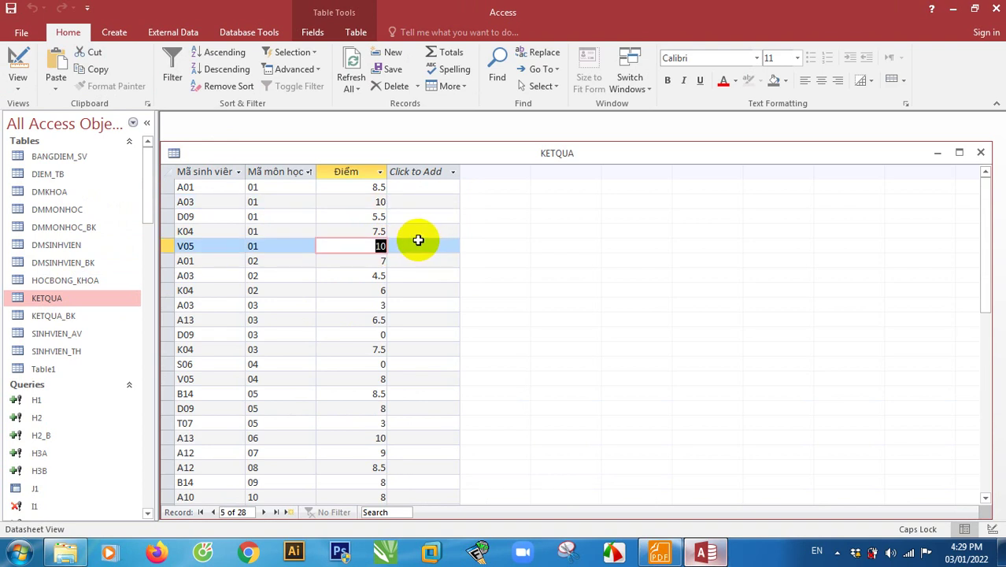
pyautogui.press('Up')
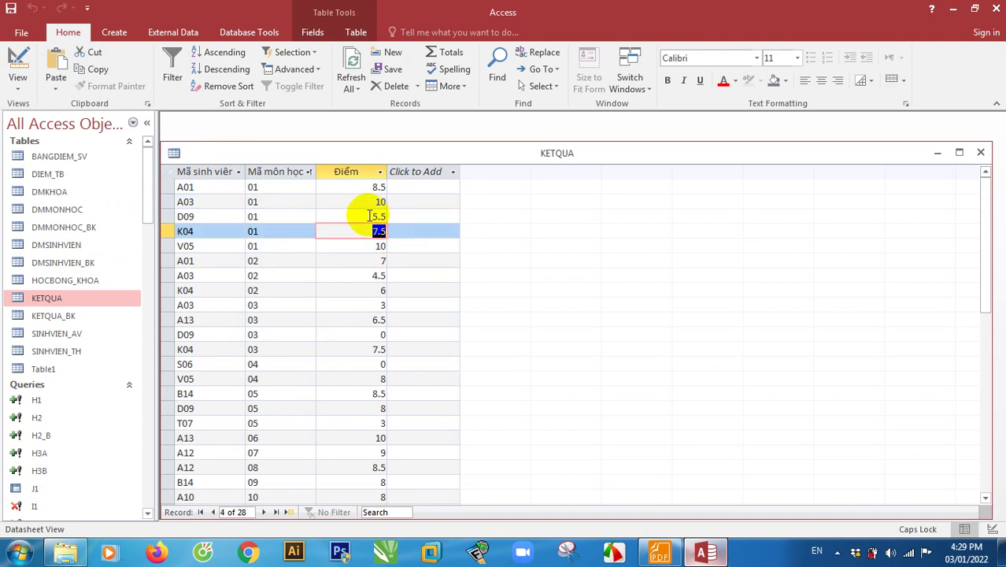
pyautogui.press('Up')
pyautogui.press('Up')
pyautogui.press('Up')
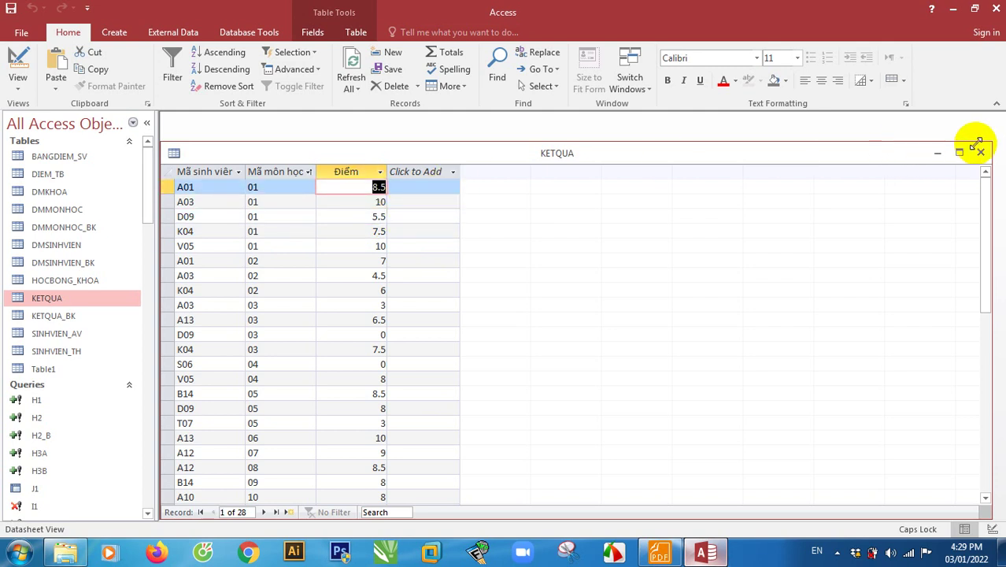
pyautogui.click(980, 151)
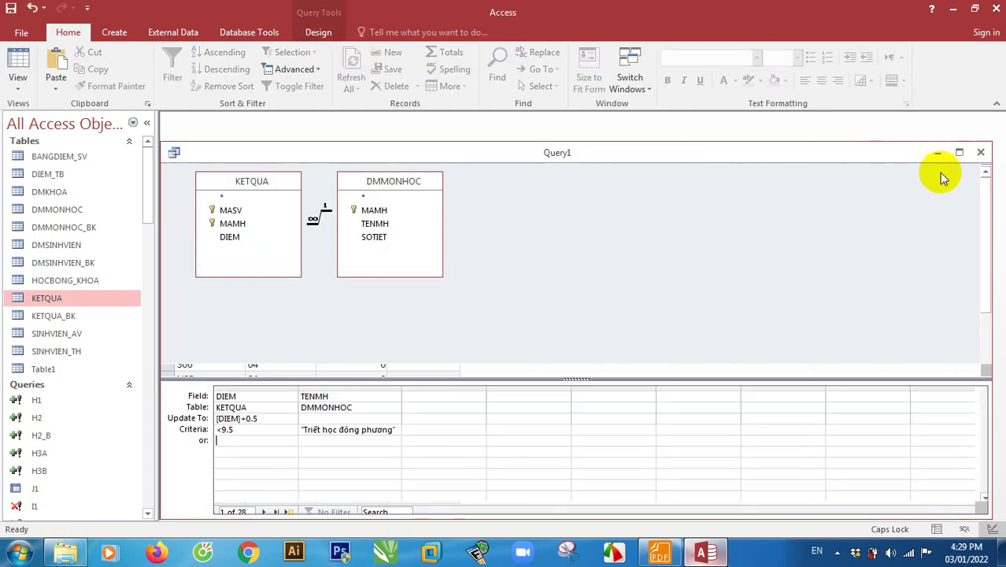
# Review the query's DIEM update expression [DIEM]+0.5 and the criteria <9.5 and "Triết học đông phương".
pyautogui.moveTo(244, 429); pyautogui.dragTo(214, 430)
pyautogui.click(242, 430)
pyautogui.click(241, 419)
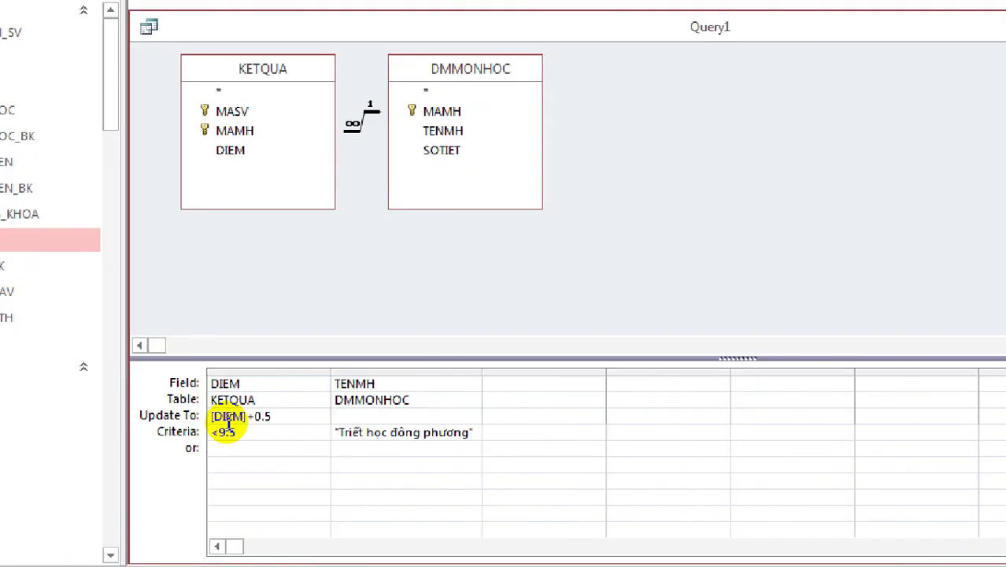
pyautogui.press('Delete')
pyautogui.write('+')
pyautogui.press('End')
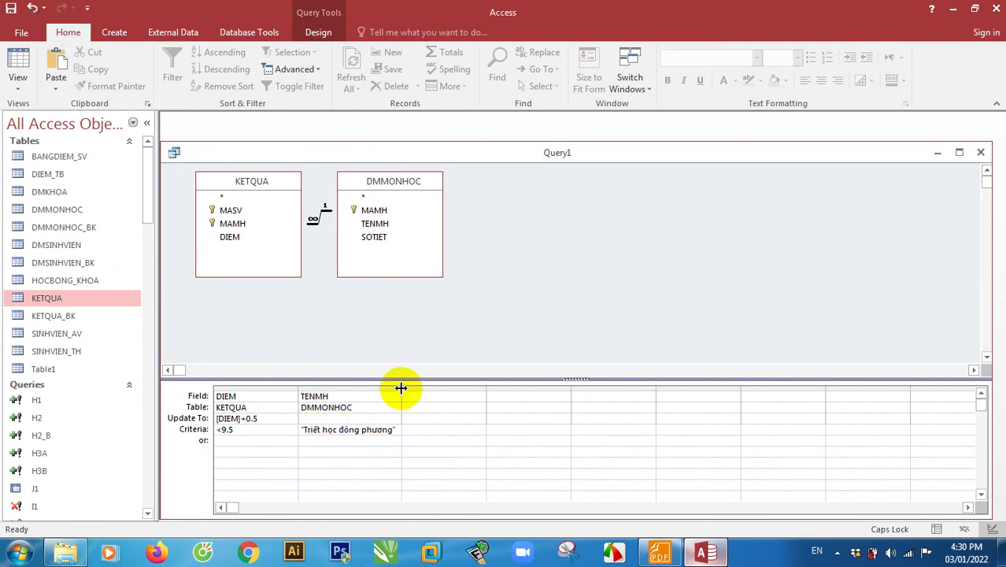
pyautogui.click(399, 430)
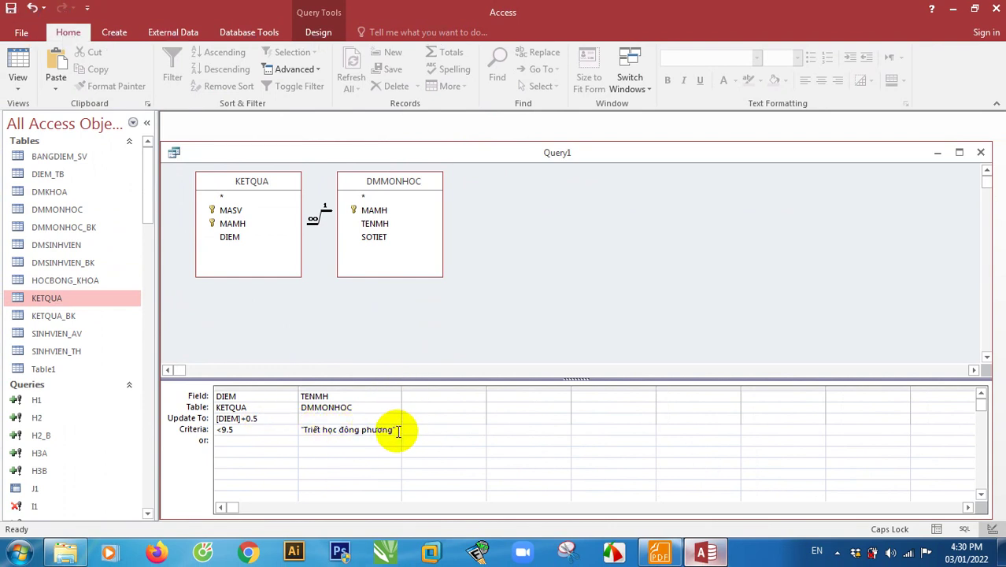
# Preview the update query's records, run the query, and decline updating the KETQUA scores.
pyautogui.click(252, 430)
pyautogui.click(17, 63)
pyautogui.click(18, 63)
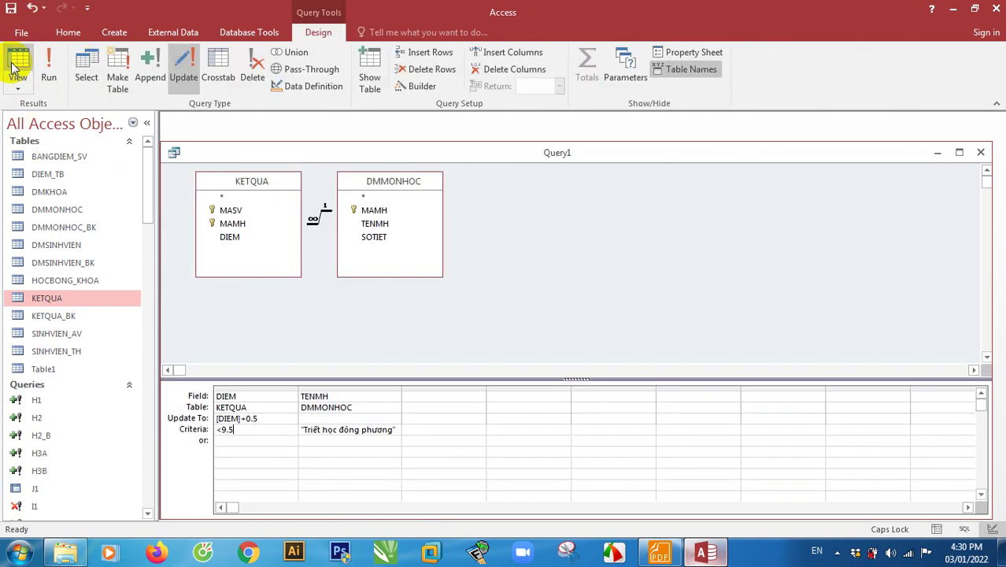
pyautogui.click(43, 67)
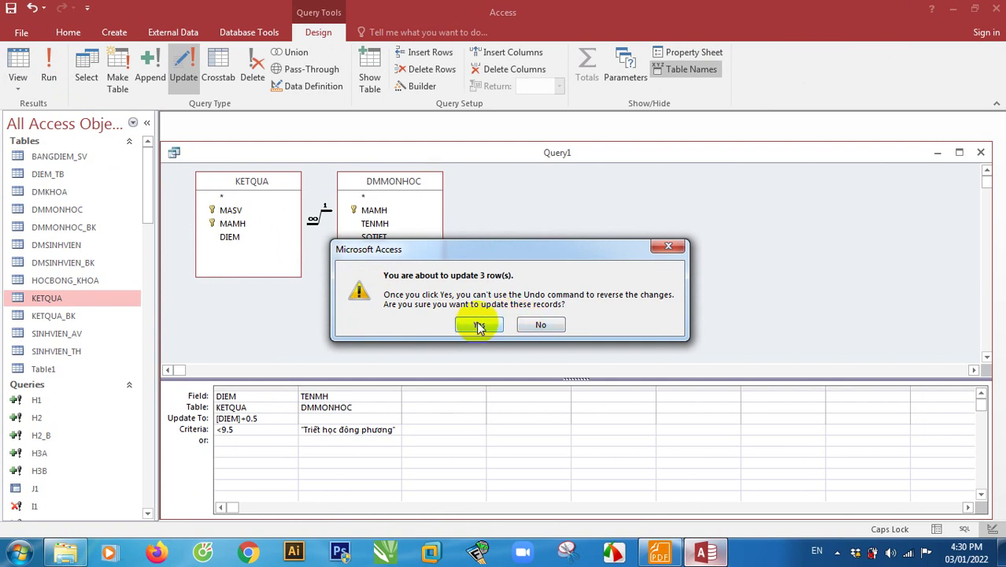
pyautogui.click(545, 326)
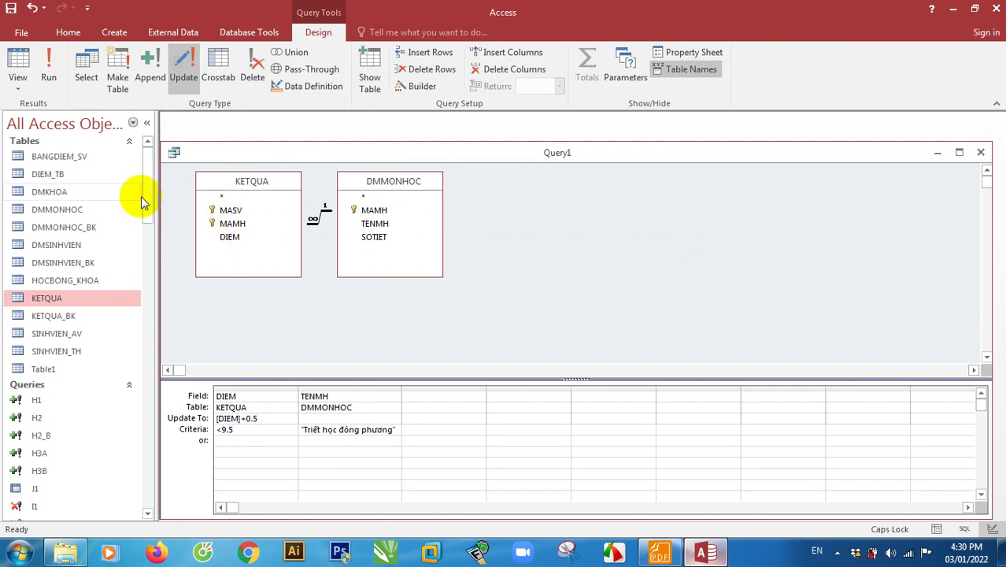
# Check the wording of exercise G.2 in the Foxit Reader PDF and return to Access.
pyautogui.moveTo(146, 203); pyautogui.dragTo(153, 225)
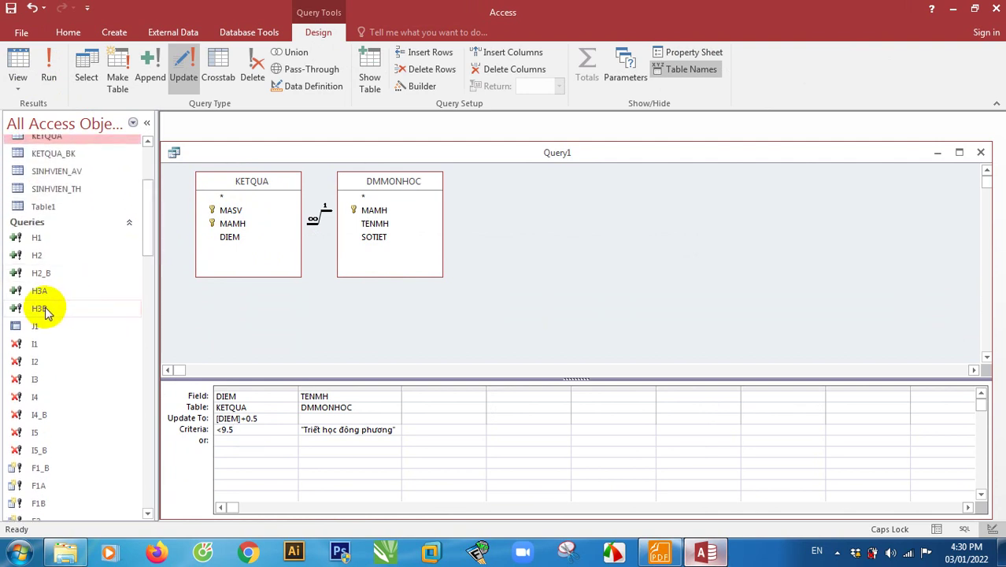
pyautogui.click(660, 553)
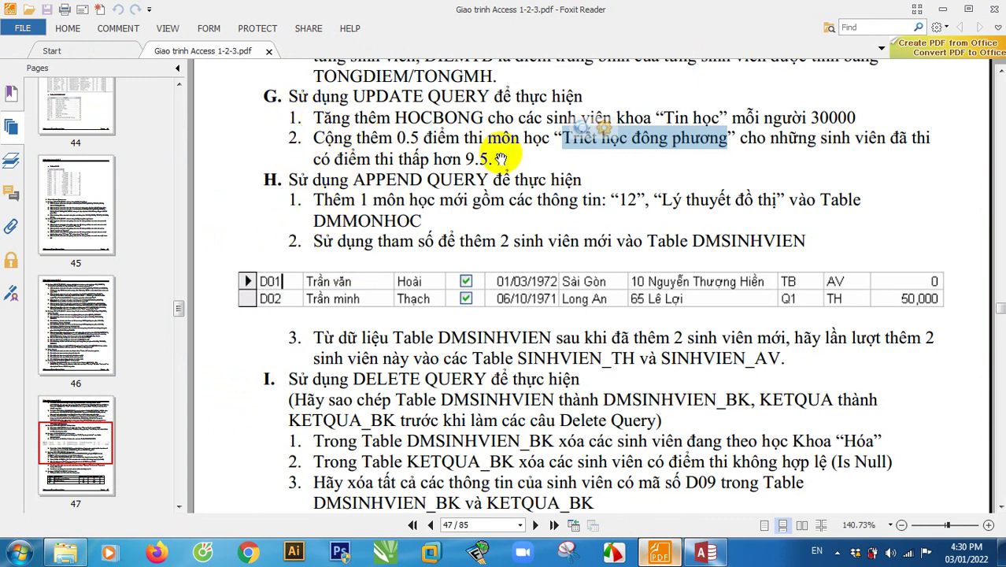
pyautogui.click(705, 553)
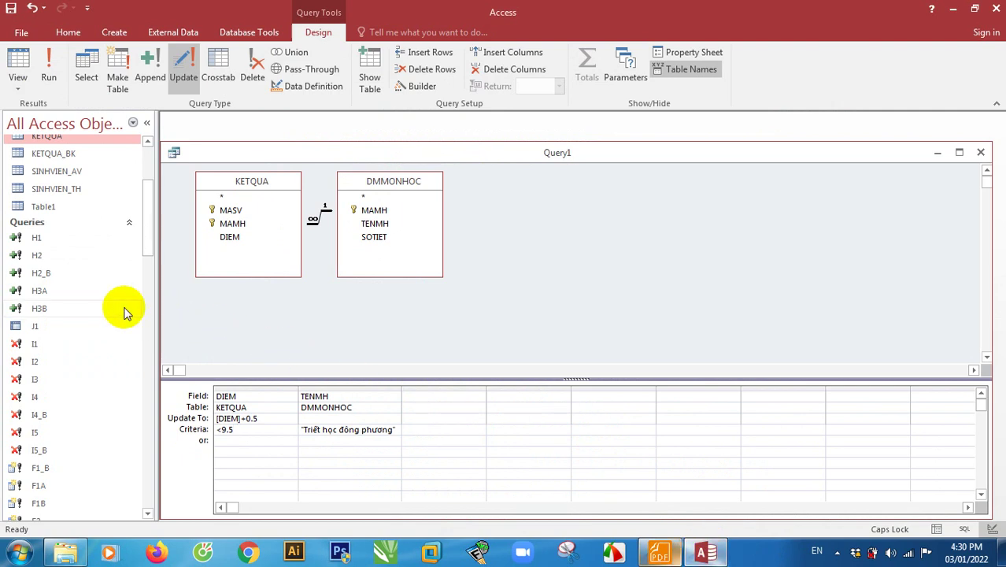
# Find the saved update query G2_B among the database's queries and open it in design view.
pyautogui.click(79, 365)
pyautogui.scroll(-5, 81, 378)
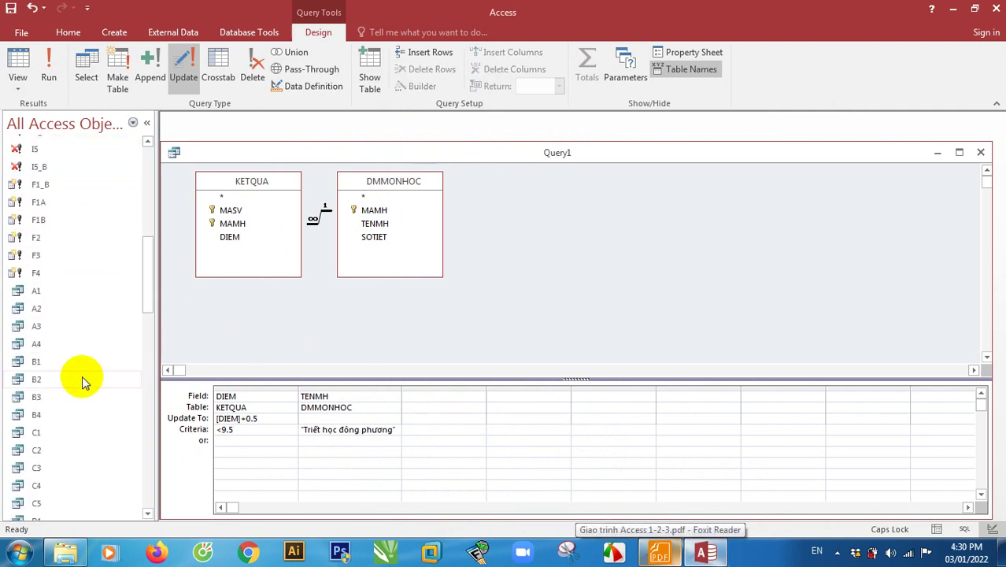
pyautogui.scroll(-7, 82, 376)
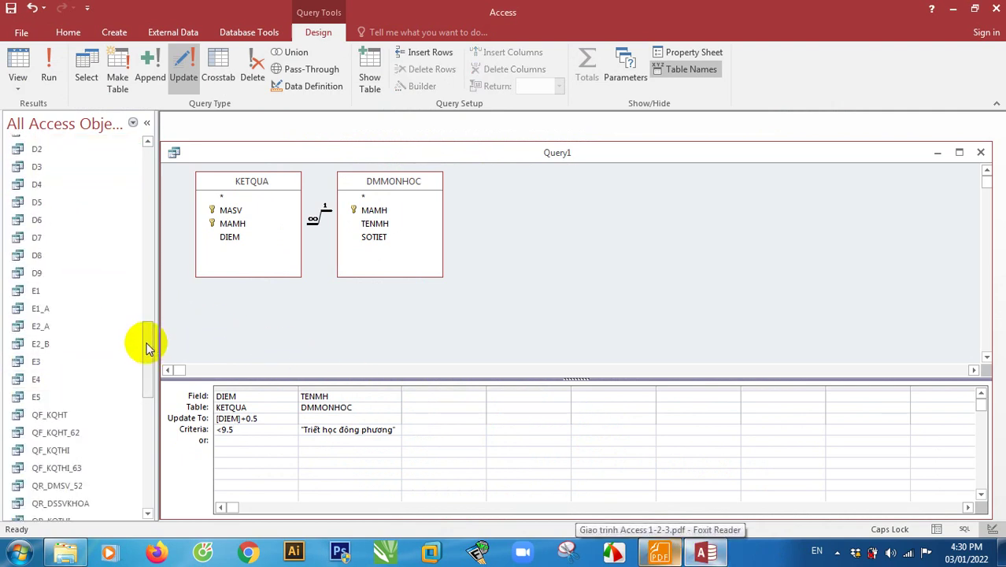
pyautogui.moveTo(146, 347); pyautogui.dragTo(150, 427)
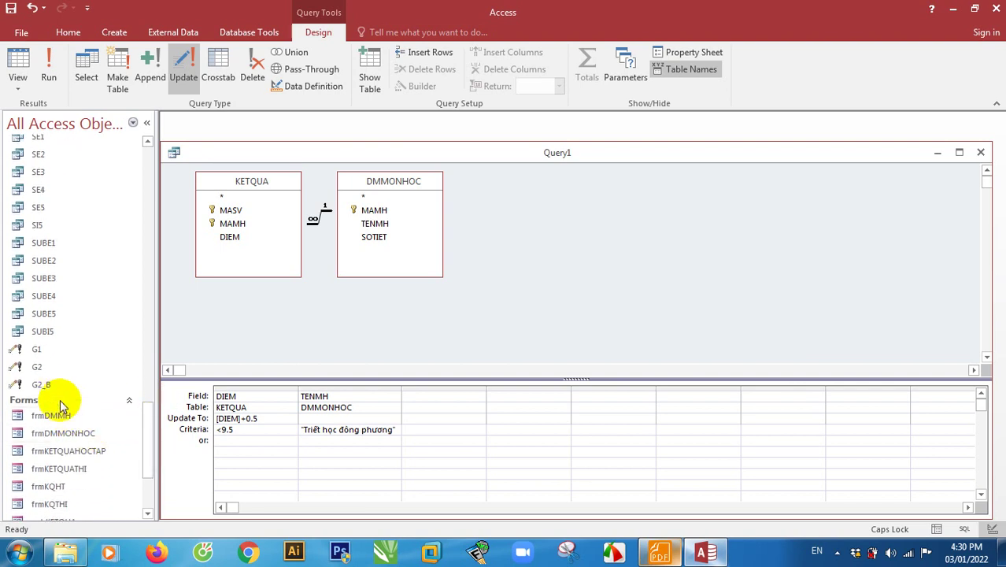
pyautogui.rightClick(40, 385)
pyautogui.click(124, 230)
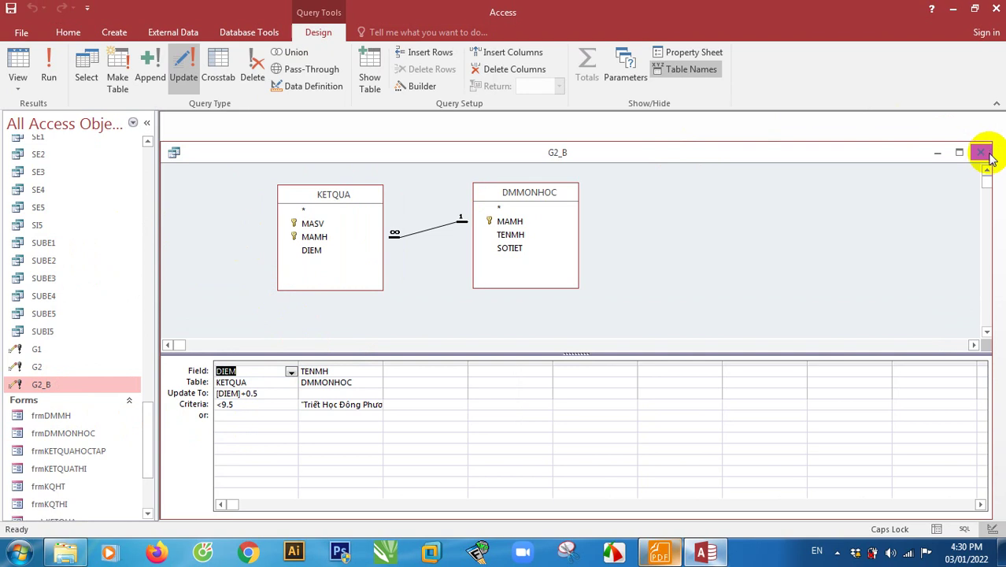
# Open the saved query G2 maximized in design view and widen its DIEM column to fit the update expression.
pyautogui.rightClick(35, 367)
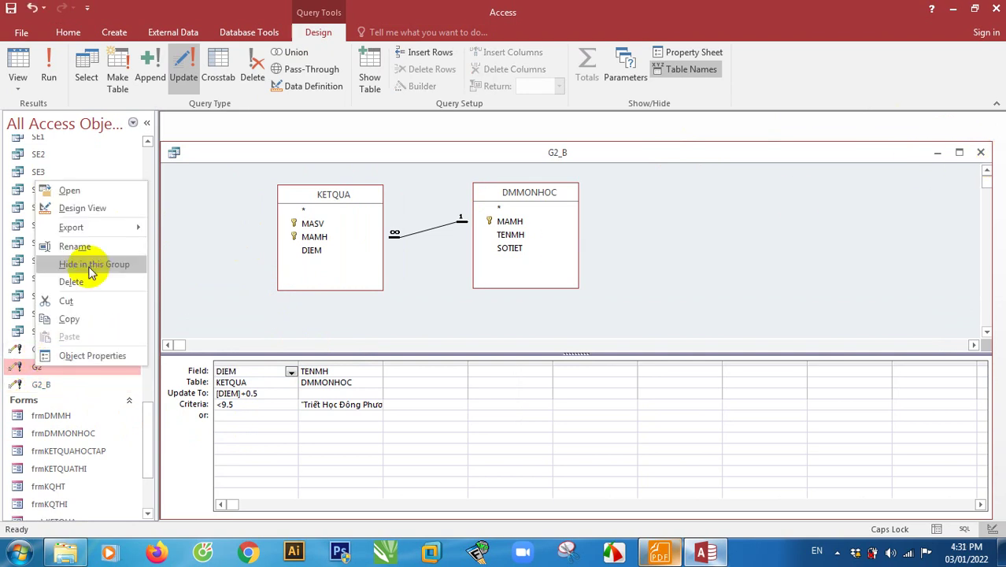
pyautogui.click(108, 206)
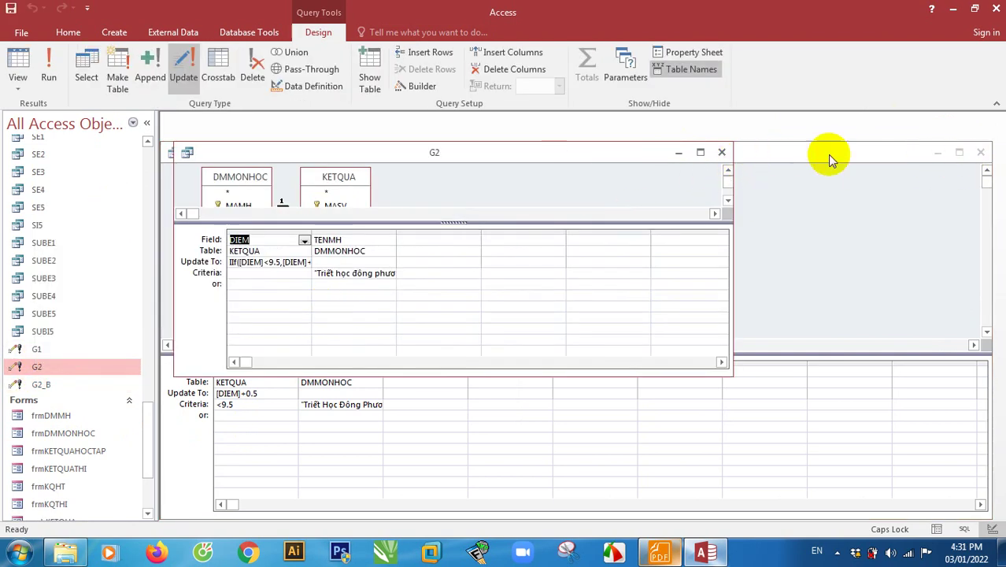
pyautogui.click(700, 152)
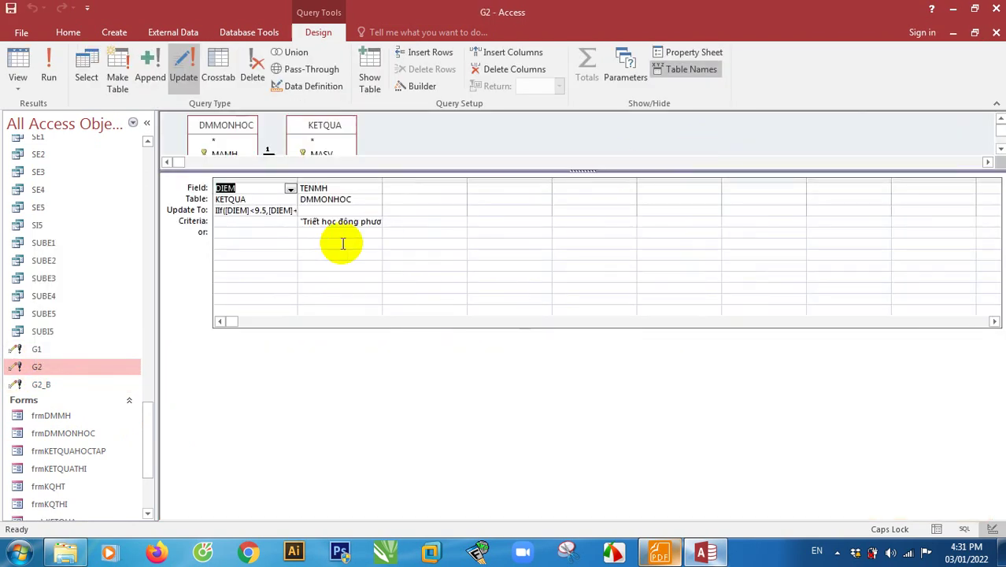
pyautogui.doubleClick(300, 181)
pyautogui.click(235, 221)
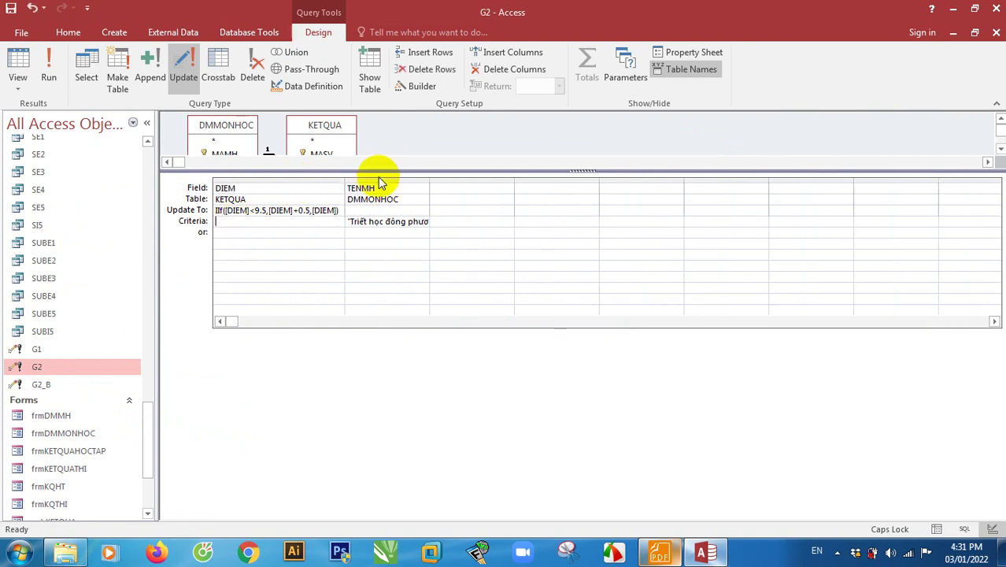
pyautogui.moveTo(380, 172); pyautogui.dragTo(348, 227)
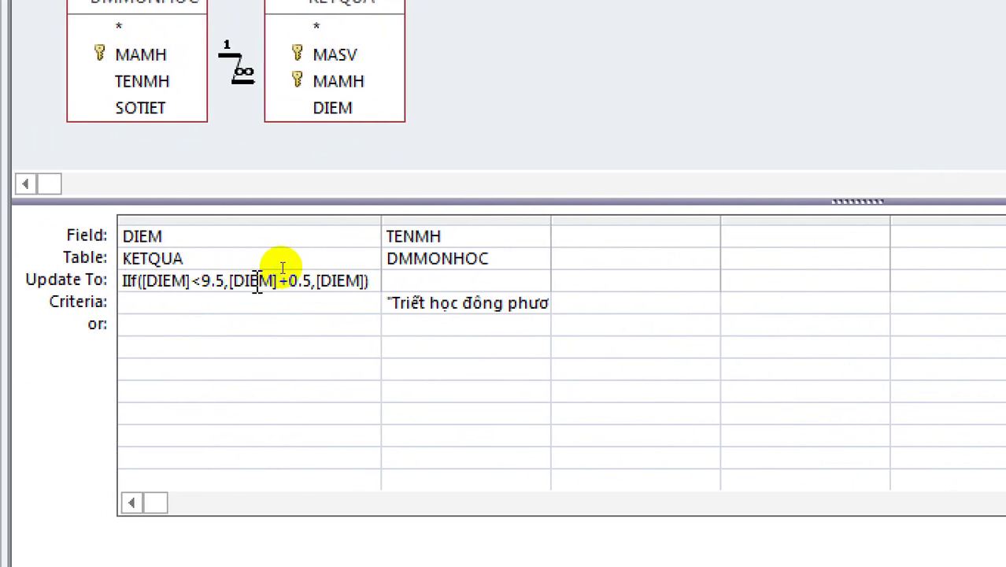
# Examine the parts of G2's update expression IIf([DIEM]<9.5,[DIEM]+0.5,[DIEM]) in the DIEM column.
pyautogui.moveTo(289, 282); pyautogui.dragTo(298, 282)
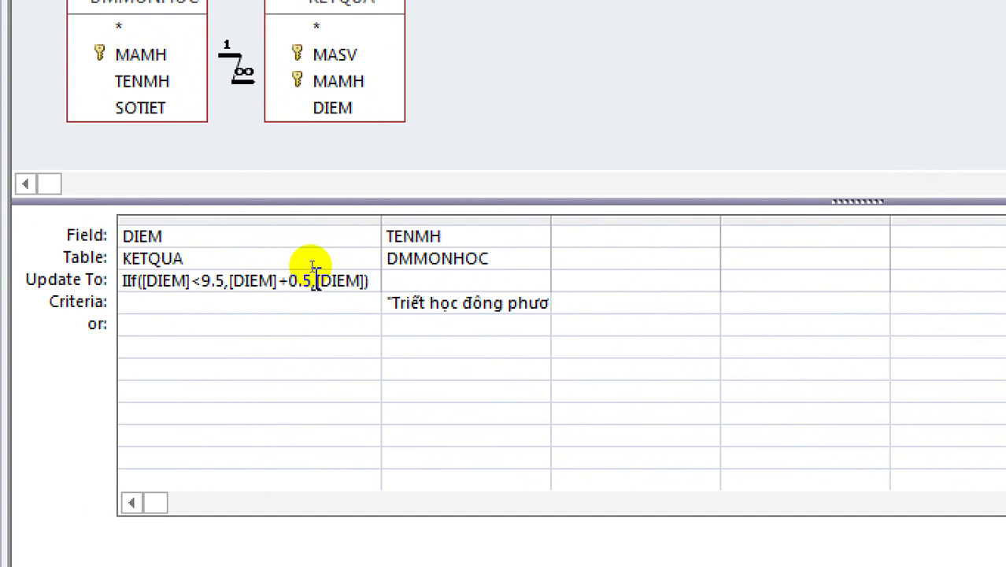
pyautogui.moveTo(312, 275); pyautogui.dragTo(228, 276)
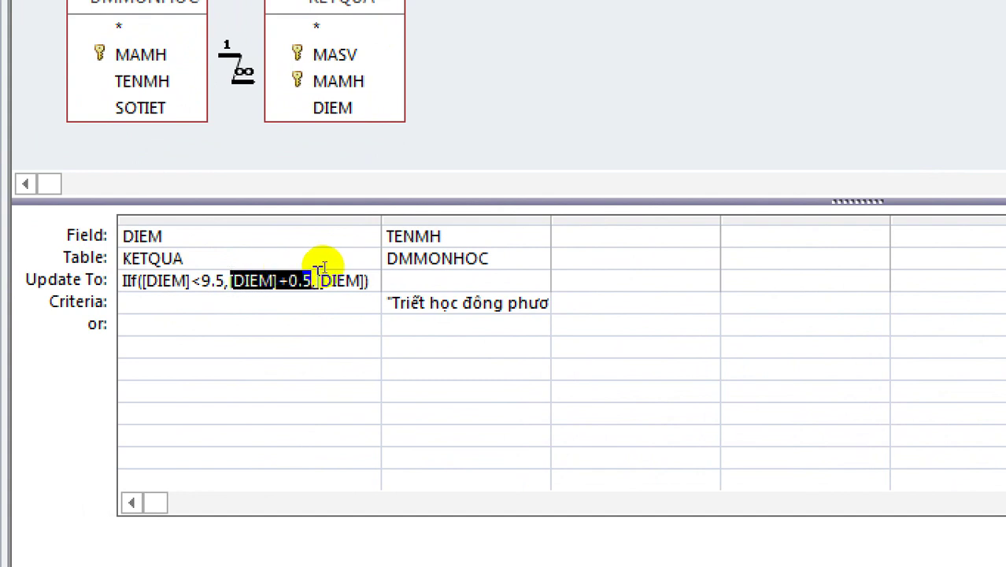
pyautogui.click(334, 268)
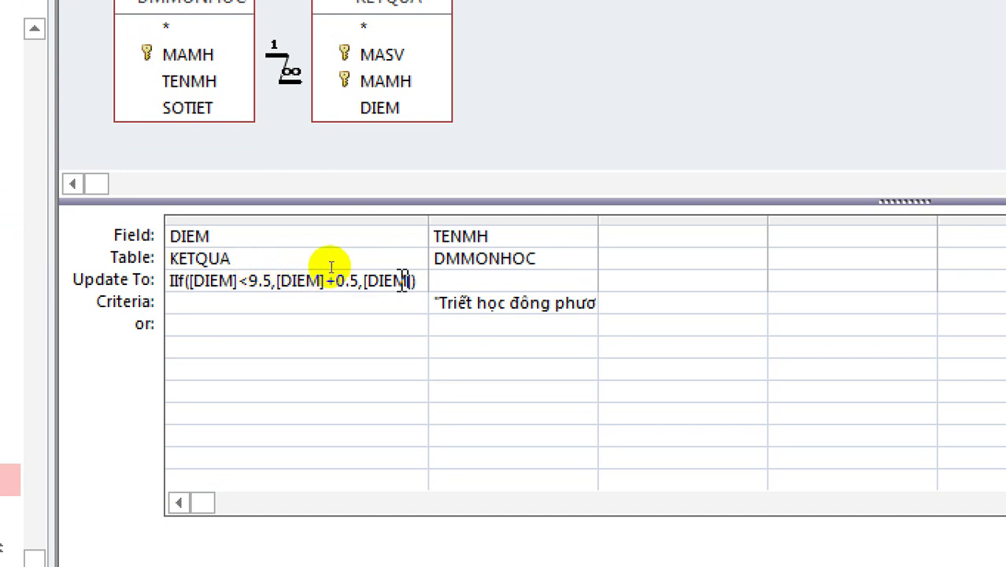
pyautogui.click(244, 221)
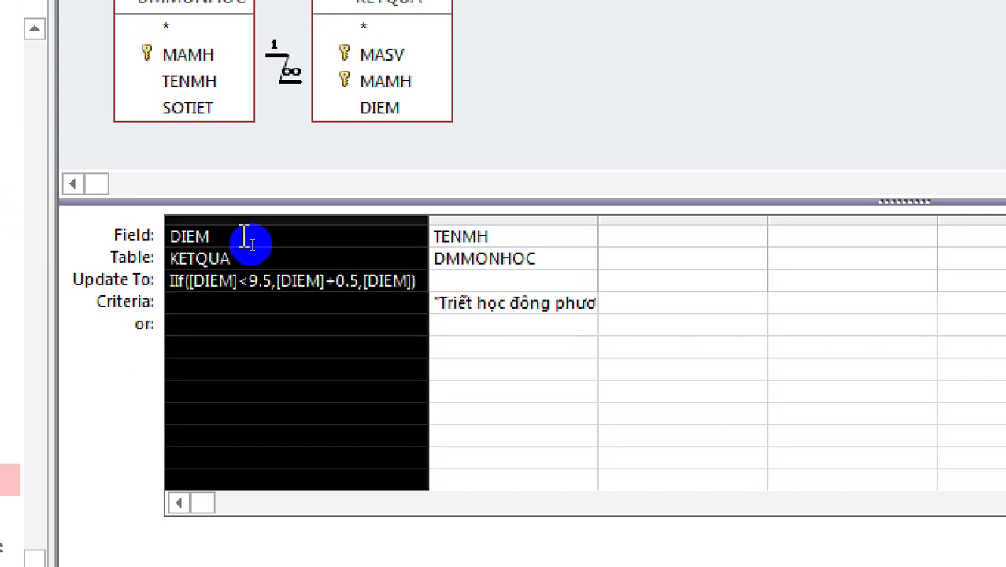
pyautogui.click(246, 238)
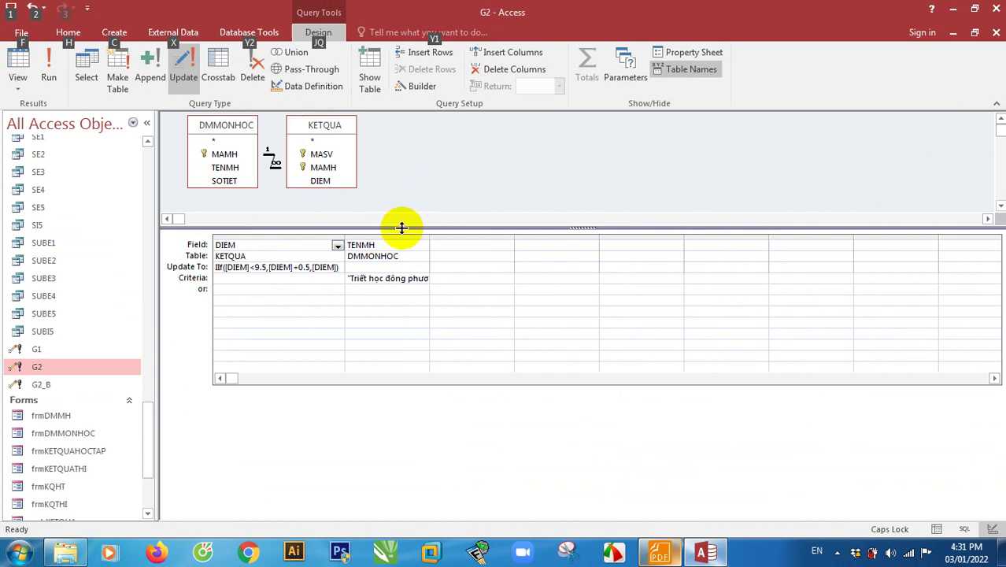
# Enlarge the table area of G2's design and widen the TENMH column to fit its criterion.
pyautogui.moveTo(402, 228); pyautogui.dragTo(387, 290)
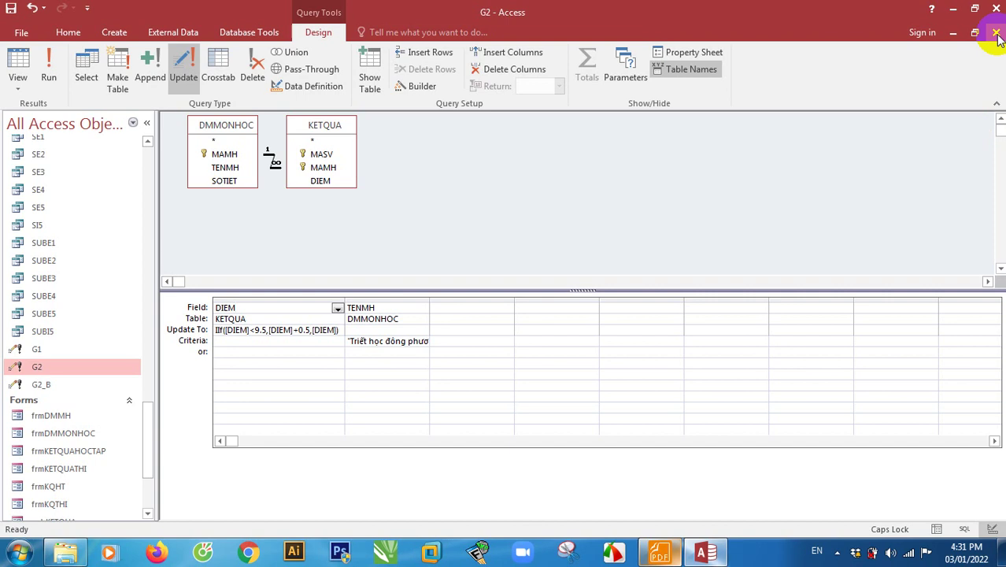
pyautogui.doubleClick(429, 299)
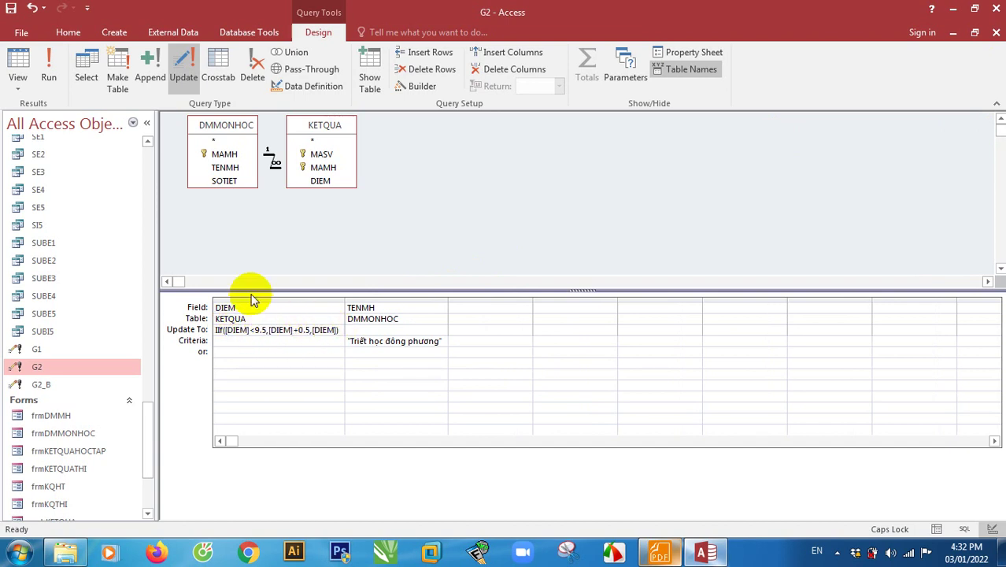
pyautogui.click(204, 307)
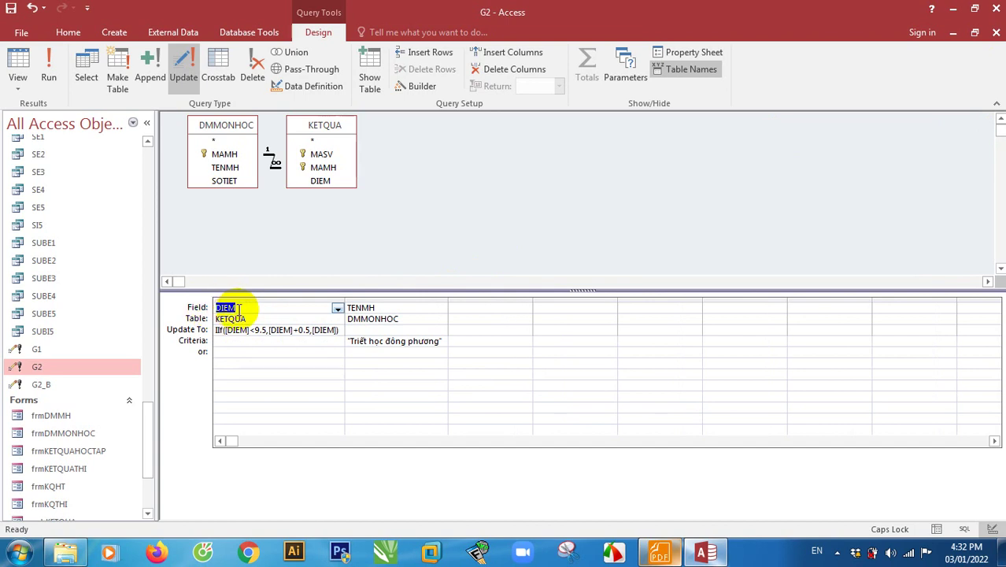
# Close G2, G2_B and Query1, discarding the changes to G2 and Query1, and switch to the Foxit Reader exercise PDF.
pyautogui.click(996, 33)
pyautogui.click(509, 316)
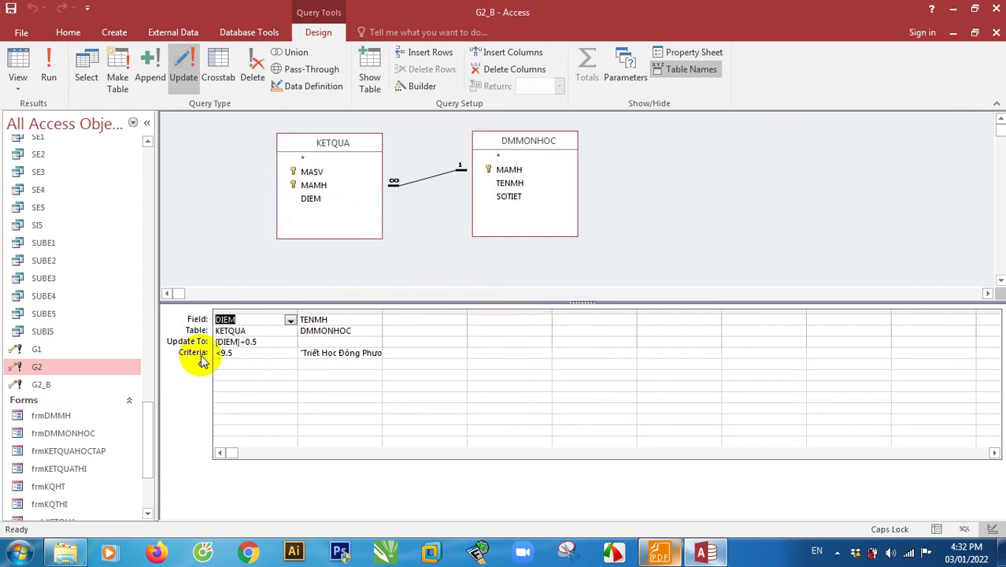
pyautogui.click(996, 33)
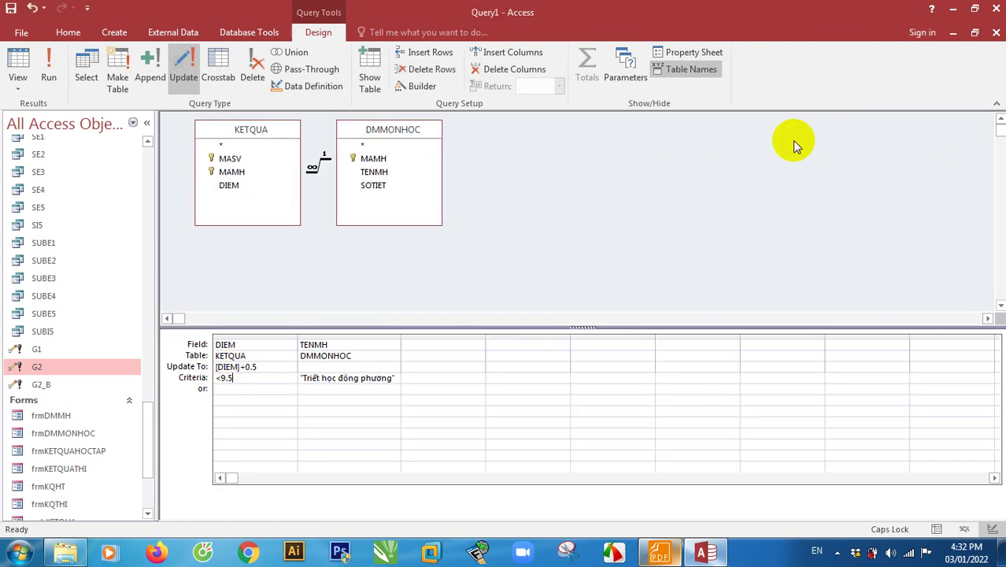
pyautogui.click(996, 33)
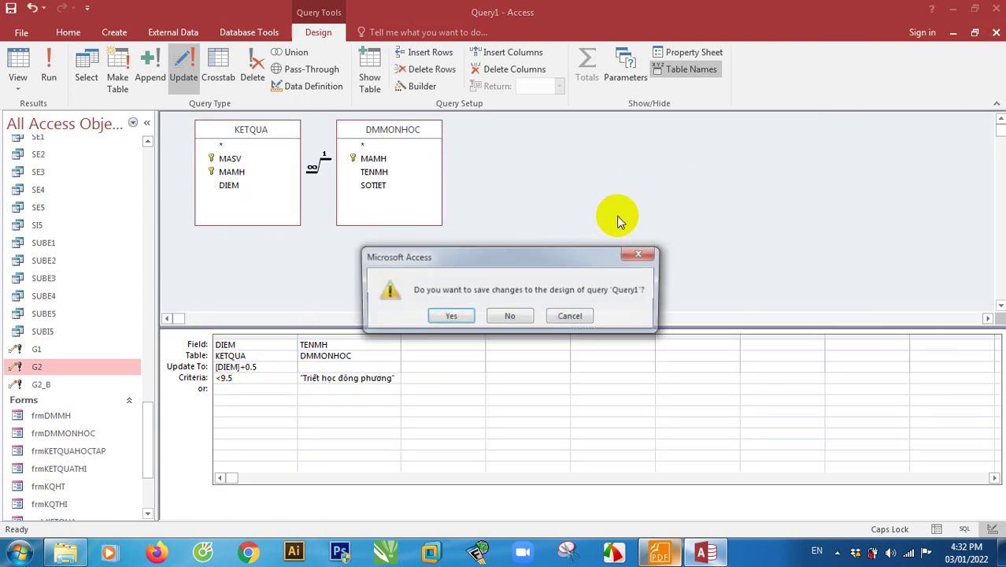
pyautogui.click(510, 316)
pyautogui.click(659, 551)
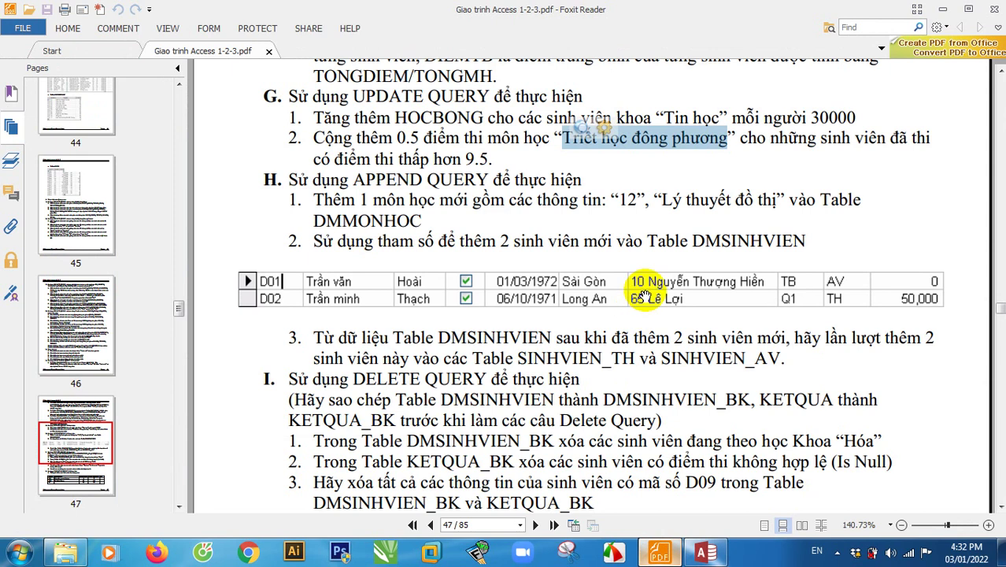
# Read the section H append query exercises in the PDF.
pyautogui.click(603, 199)
pyautogui.scroll(1, 572, 252)
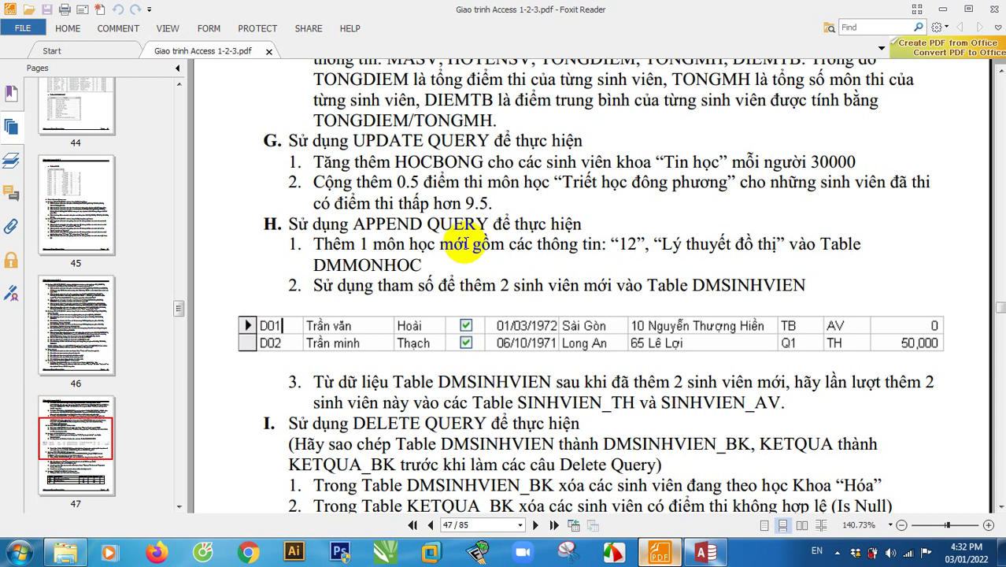
pyautogui.scroll(-1, 465, 248)
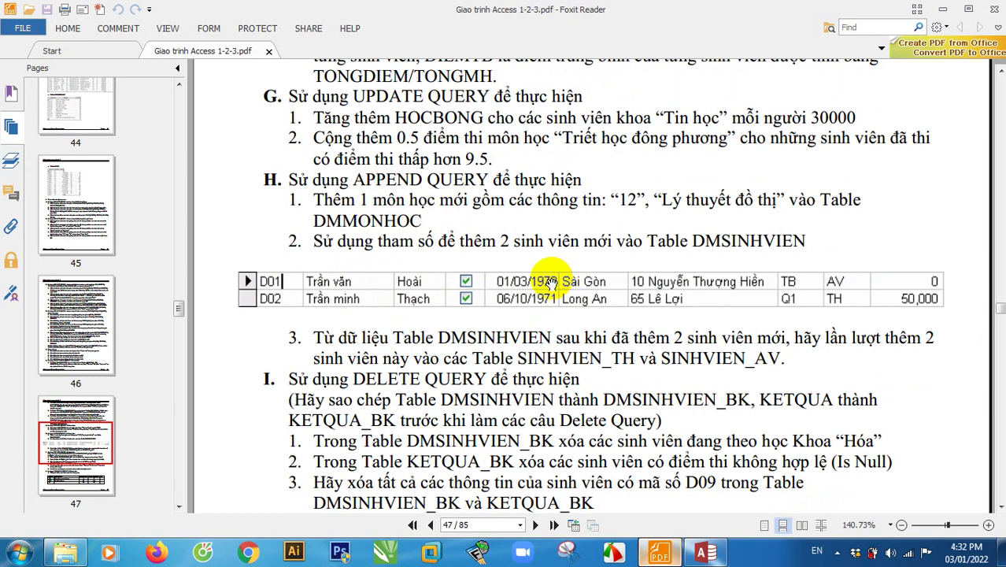
# Switch to Access, open the DMSINHVIEN table to inspect its blank new-record row, and close it.
pyautogui.click(705, 552)
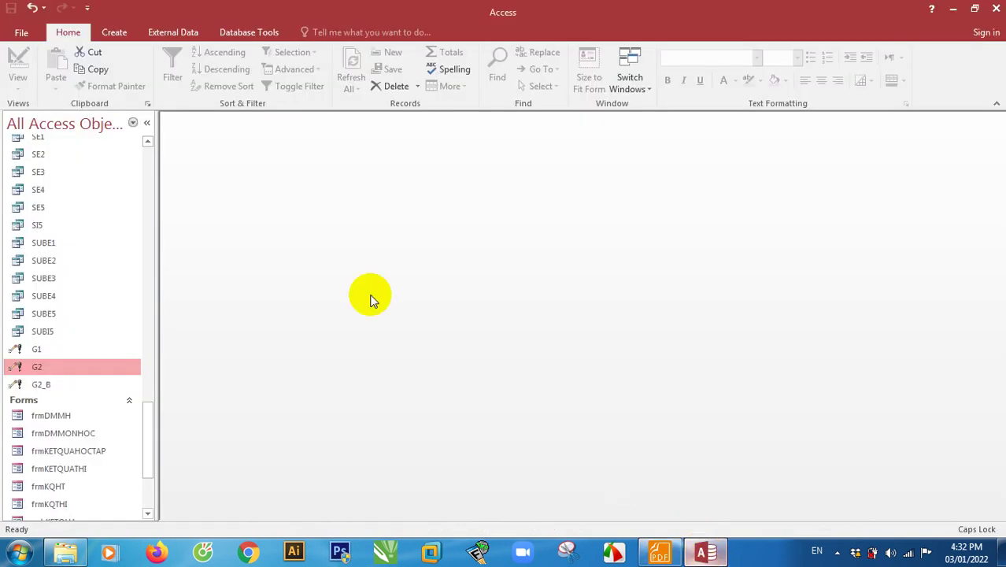
pyautogui.scroll(20, 49, 219)
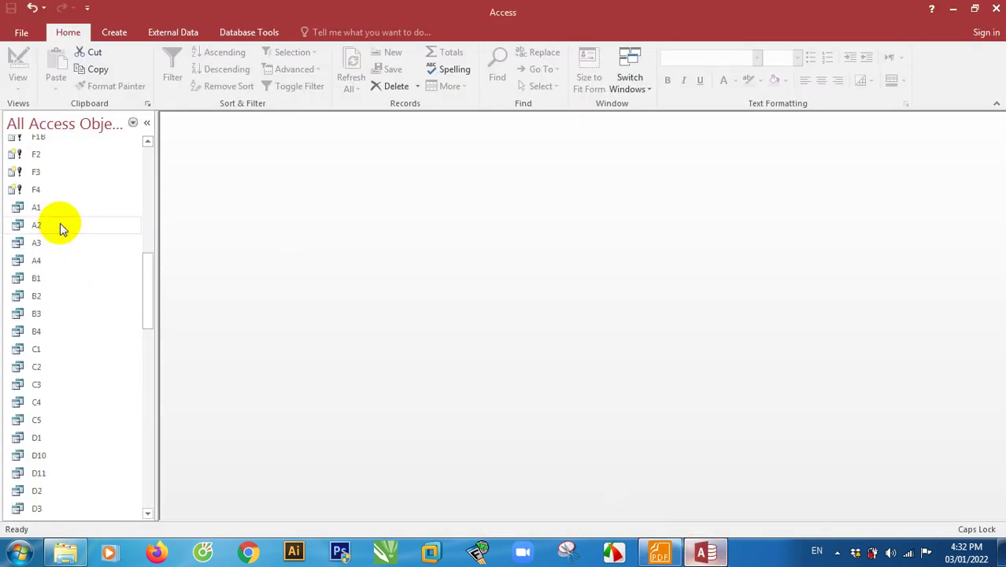
pyautogui.scroll(4, 61, 227)
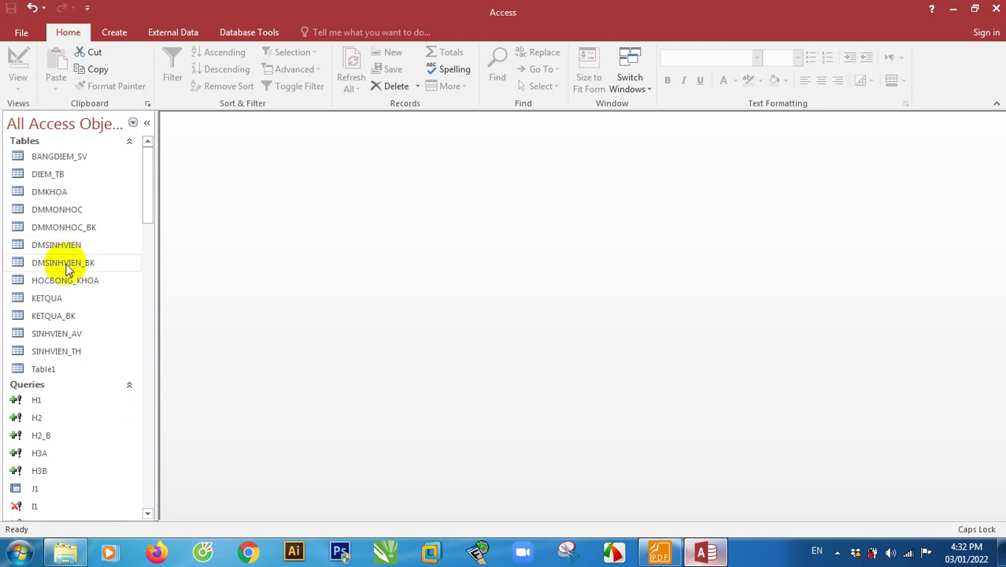
pyautogui.doubleClick(61, 245)
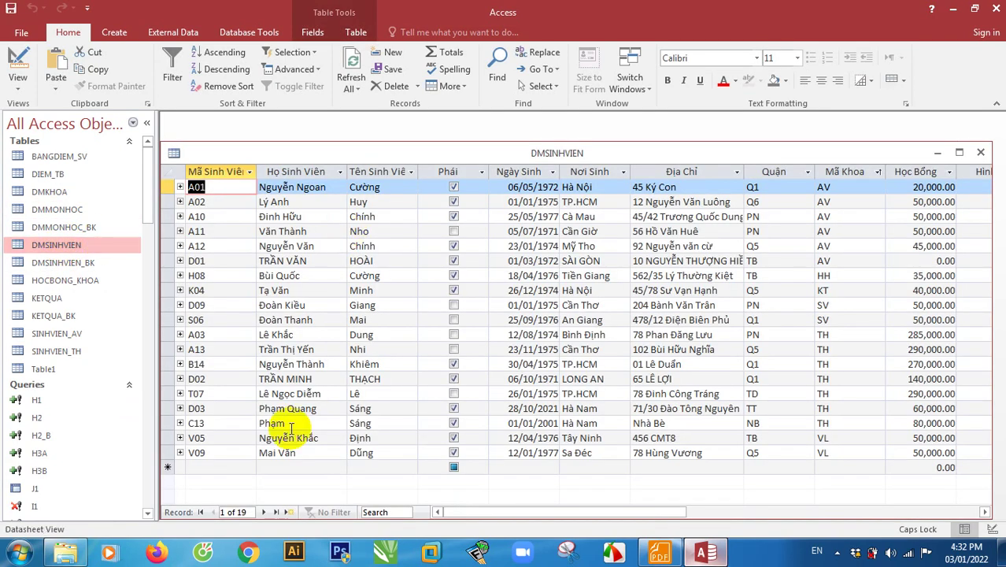
pyautogui.click(226, 470)
pyautogui.click(285, 467)
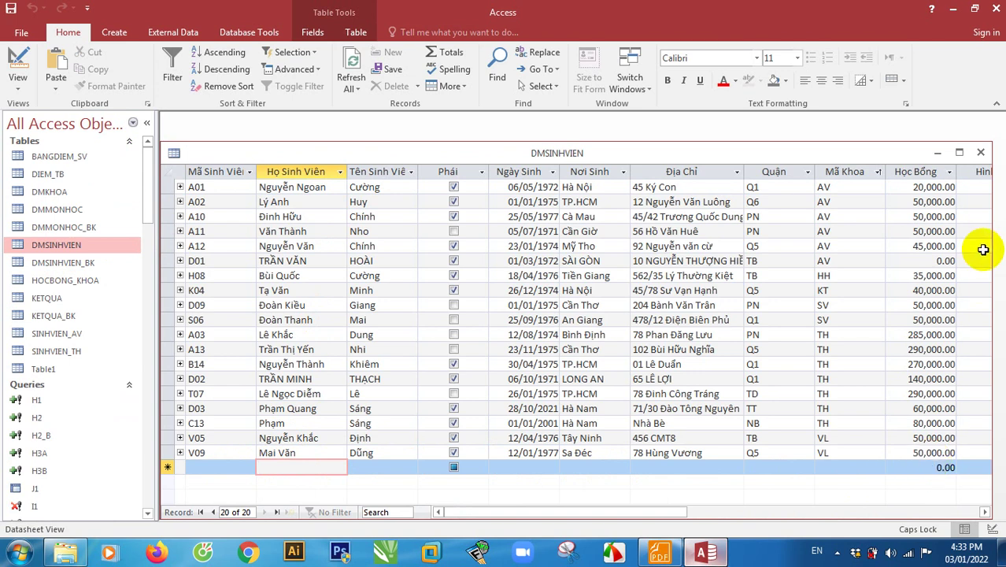
pyautogui.click(981, 152)
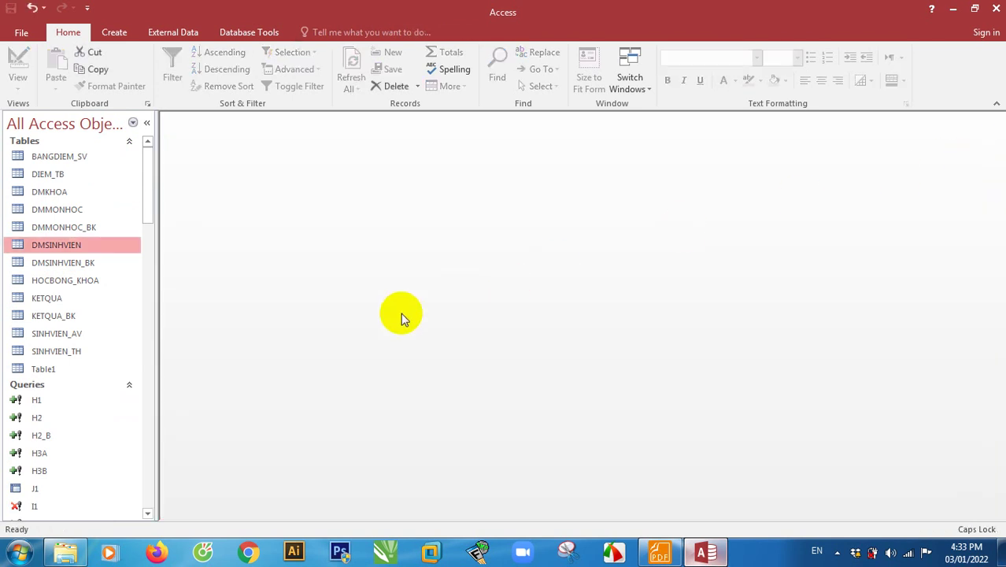
# Switch to the Foxit Reader exercise PDF and examine the new subject code "12" in exercise H.1.
pyautogui.click(659, 552)
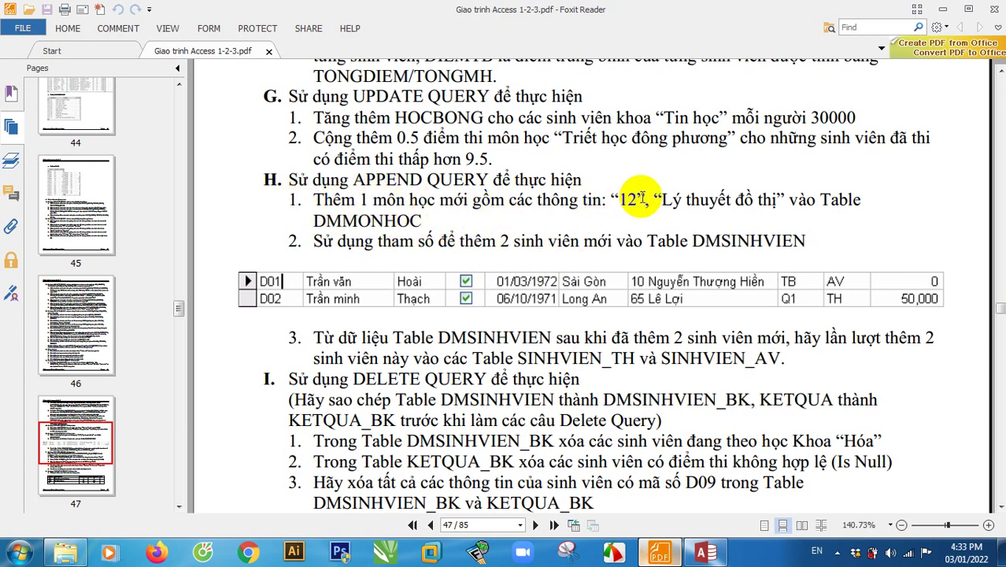
pyautogui.moveTo(637, 199); pyautogui.dragTo(621, 200)
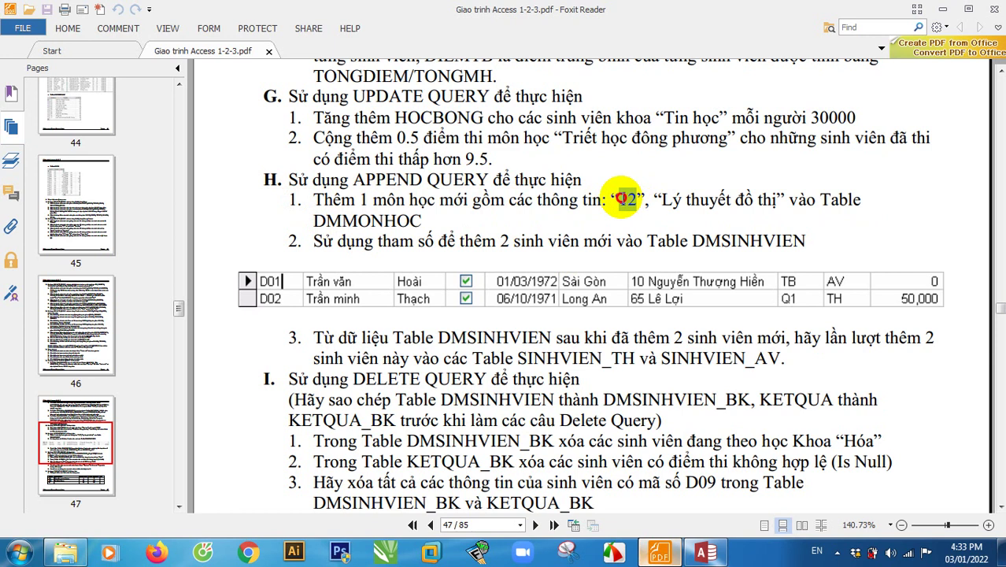
pyautogui.click(626, 206)
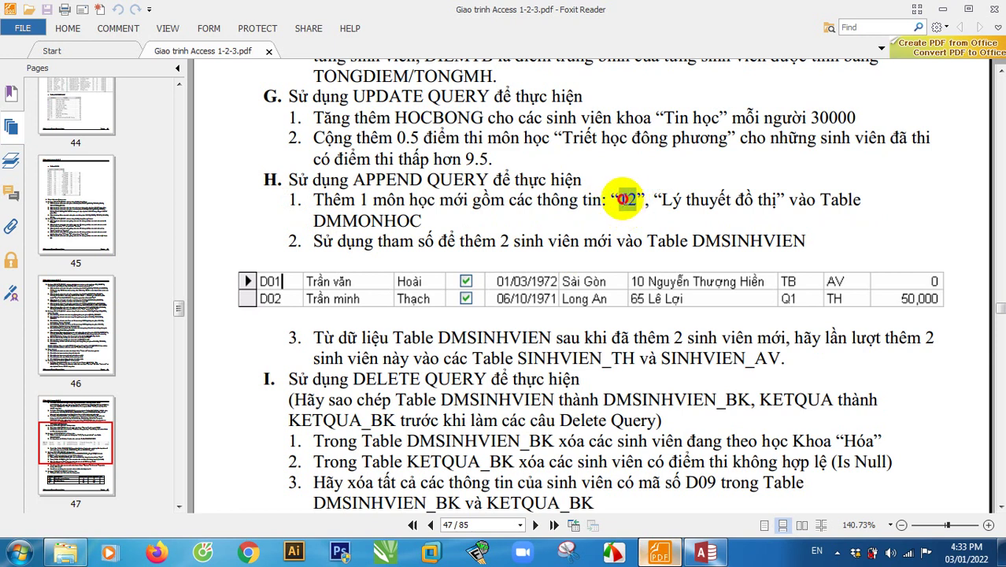
pyautogui.click(633, 203)
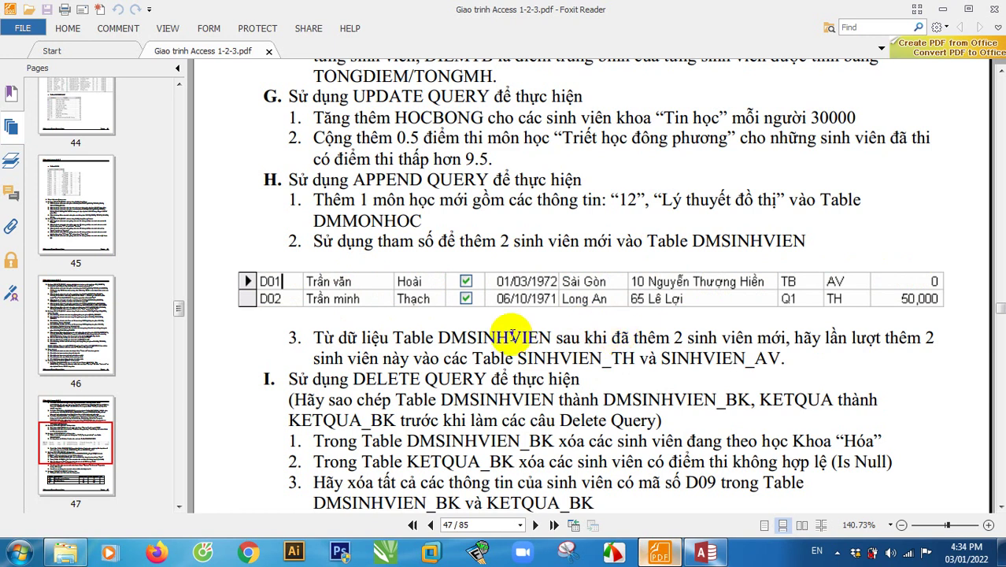
# Switch to Access and create a new query in design view without adding any source table.
pyautogui.click(705, 552)
pyautogui.click(116, 32)
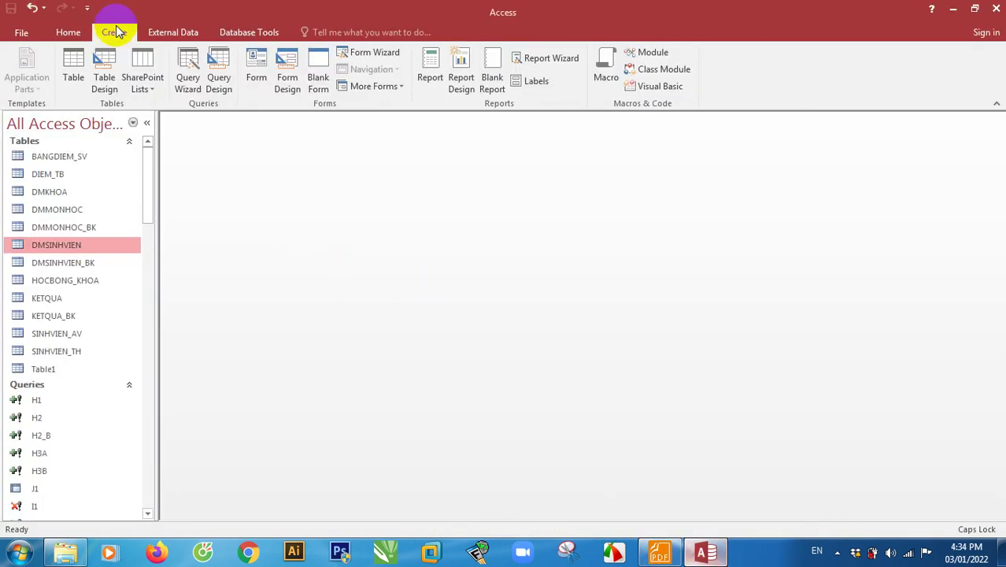
pyautogui.click(217, 74)
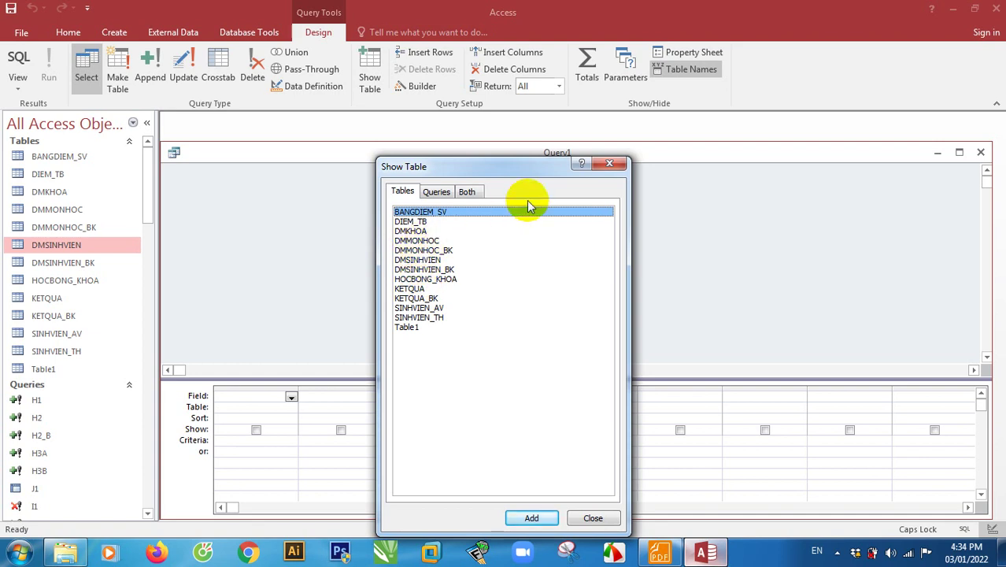
pyautogui.click(613, 165)
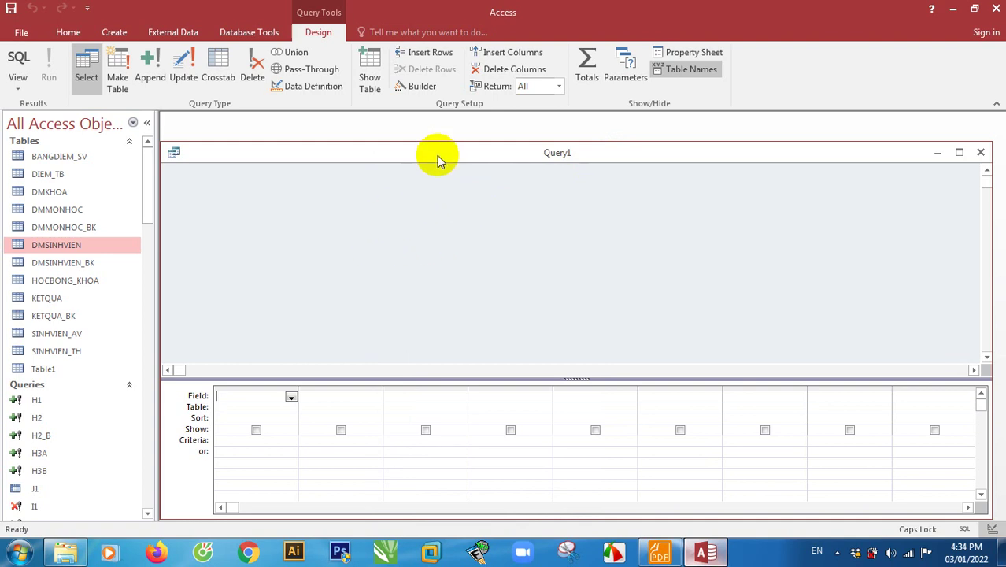
pyautogui.moveTo(438, 155)
pyautogui.mouseDown()
pyautogui.moveTo(463, 147)
pyautogui.moveTo(446, 143)
pyautogui.mouseUp()
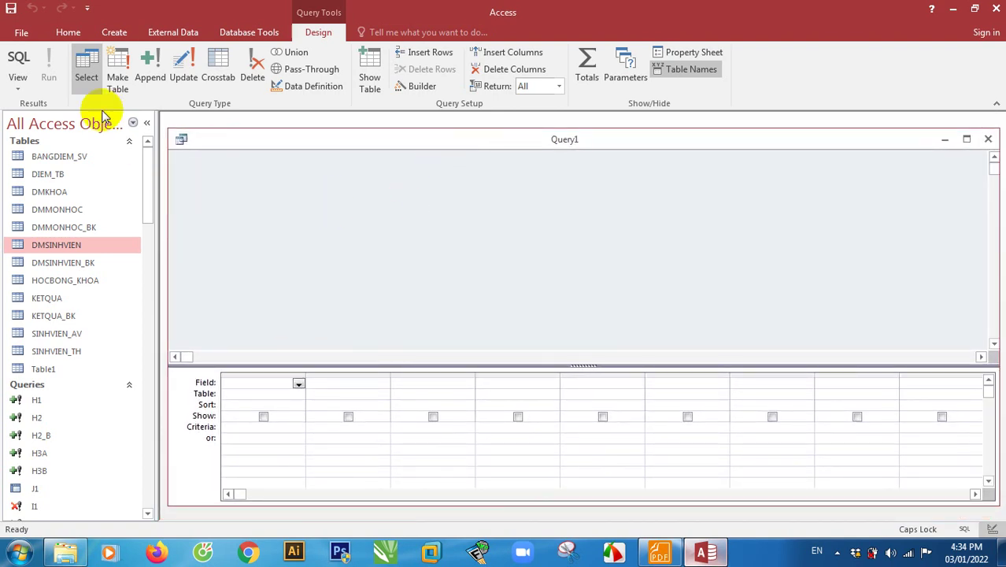
# Make the query an append query that adds to the DMMONHOC table in the current database, checking the target against the exercise.
pyautogui.click(150, 70)
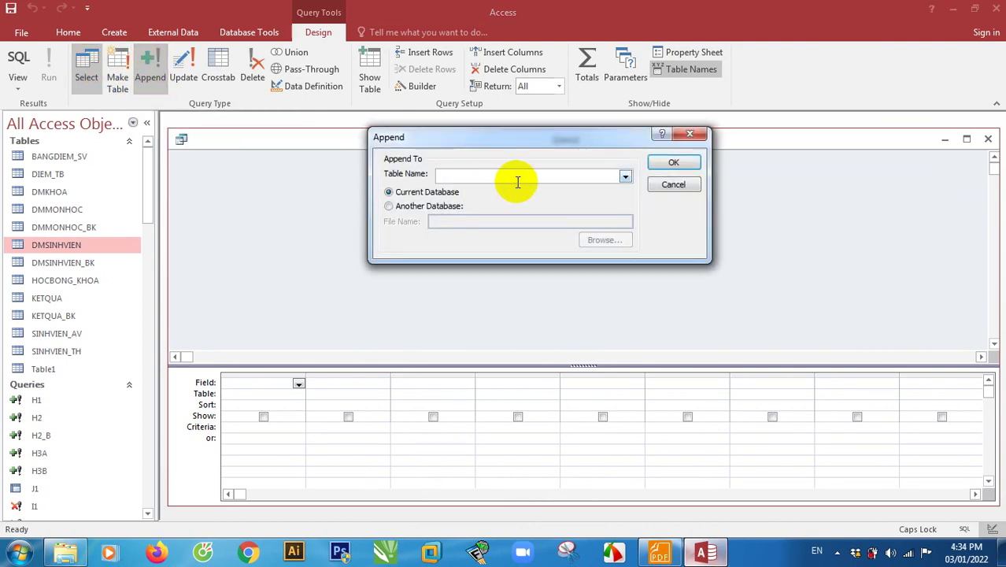
pyautogui.click(669, 556)
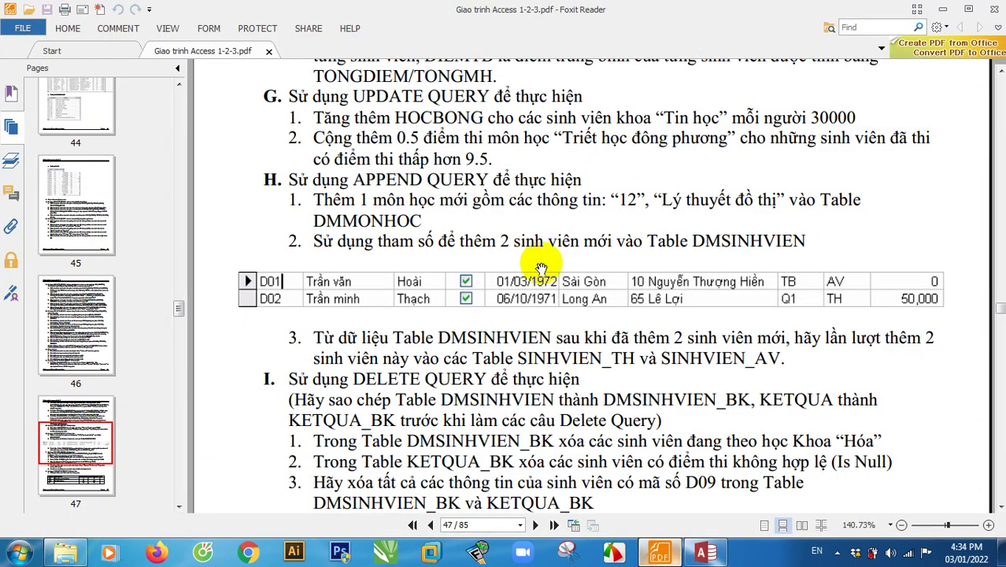
pyautogui.click(703, 555)
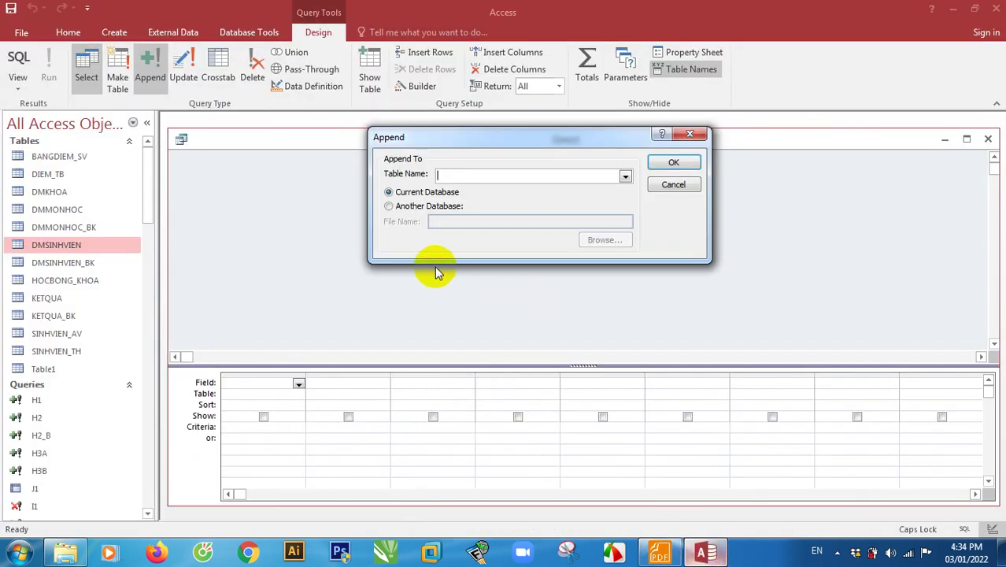
pyautogui.click(625, 178)
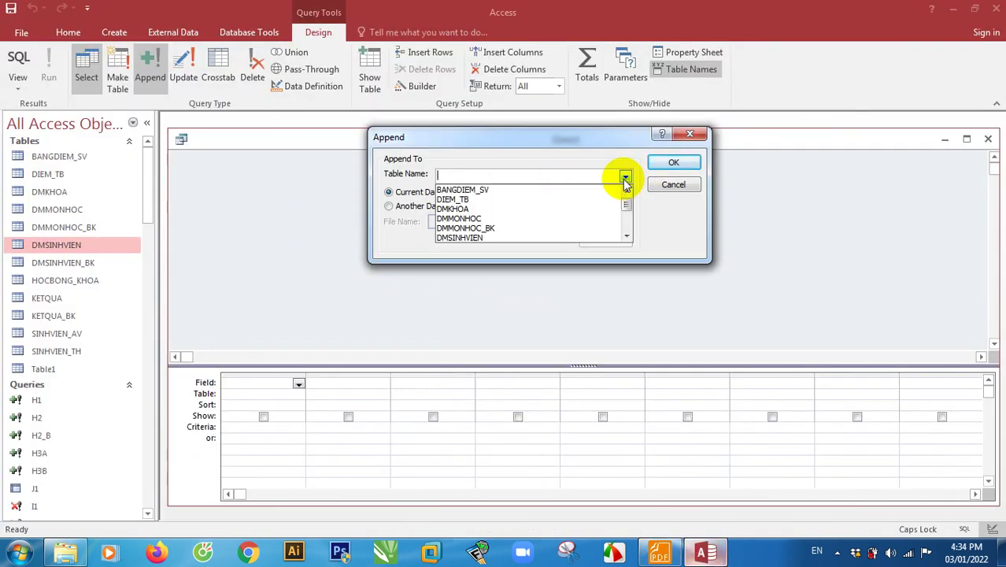
pyautogui.click(465, 218)
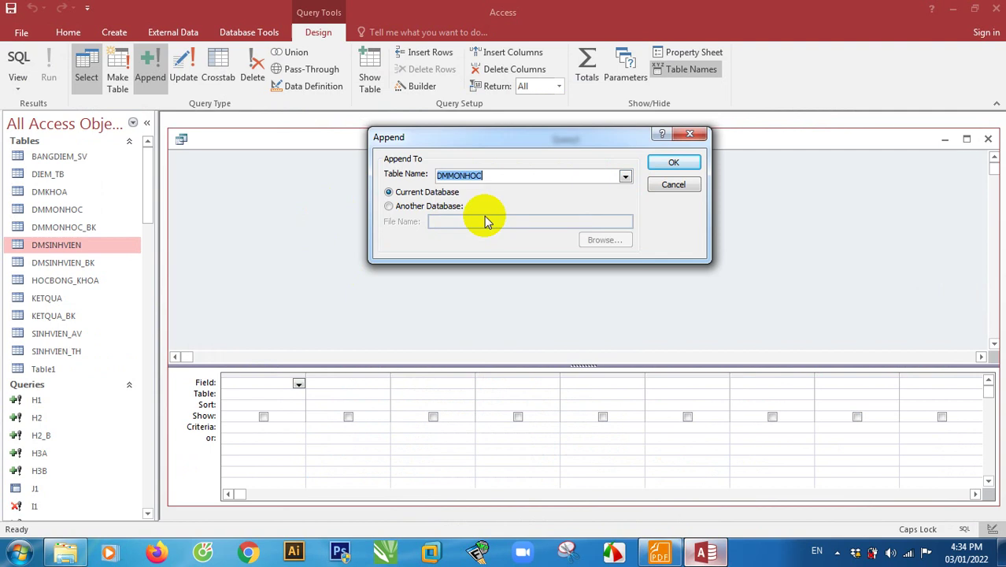
pyautogui.click(674, 163)
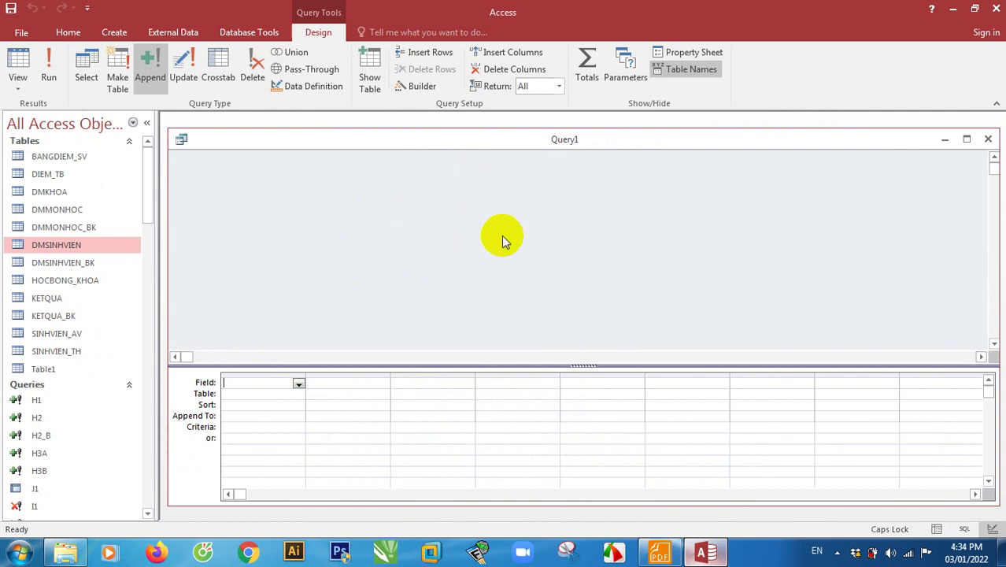
pyautogui.click(155, 71)
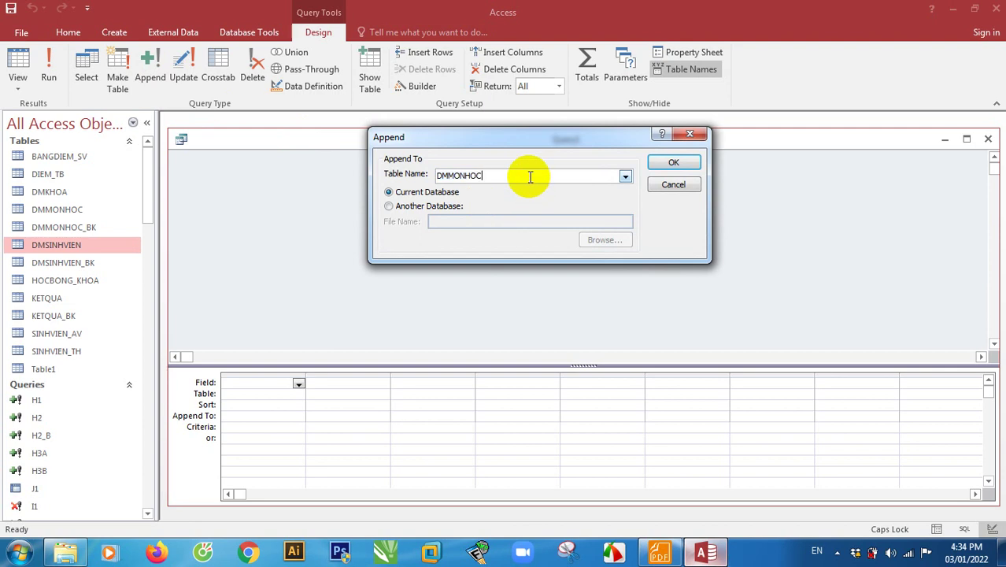
pyautogui.click(678, 163)
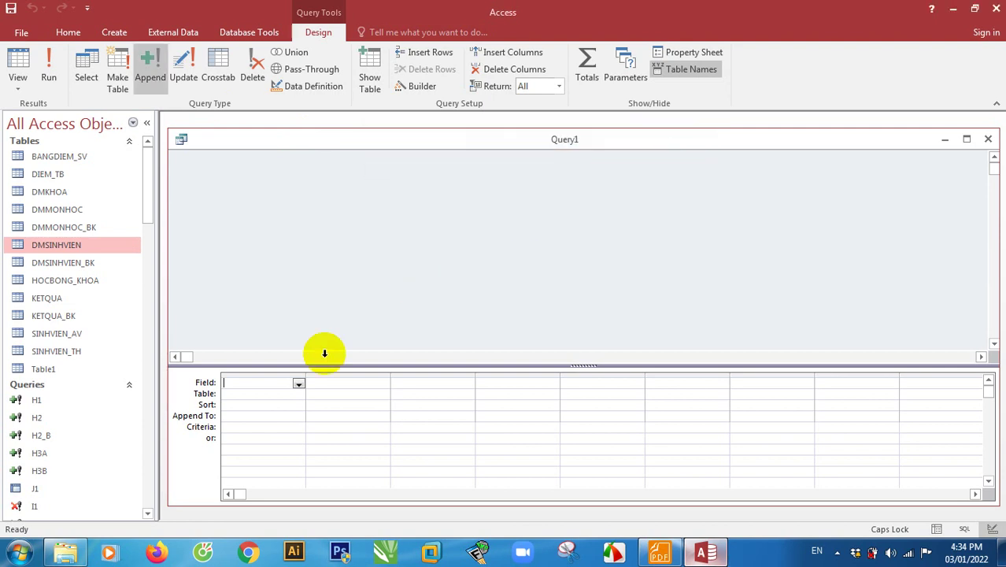
# Set MAMH, TENMH and SOTIET as the append-to fields of the first three query columns.
pyautogui.click(248, 416)
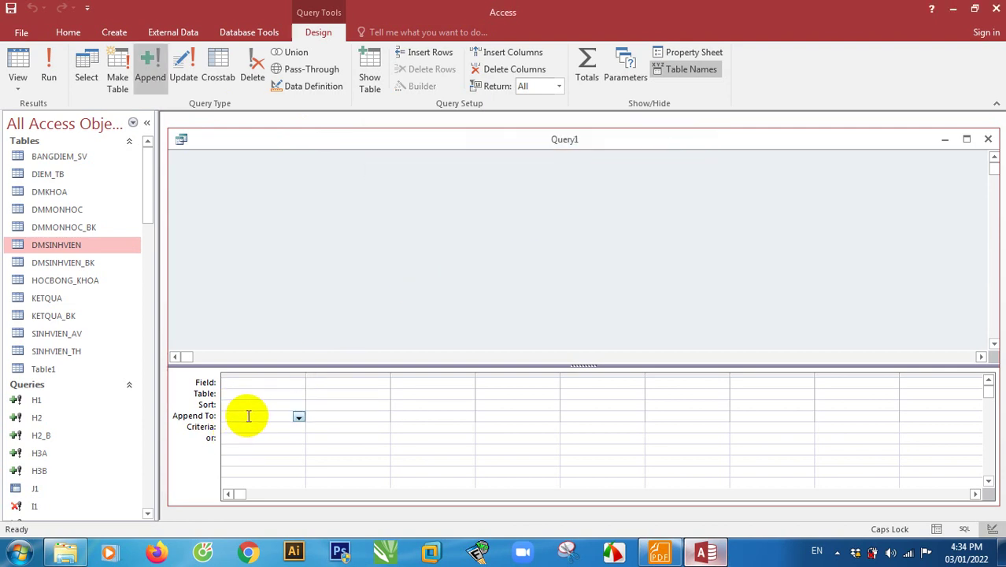
pyautogui.press('super')
pyautogui.click(368, 340)
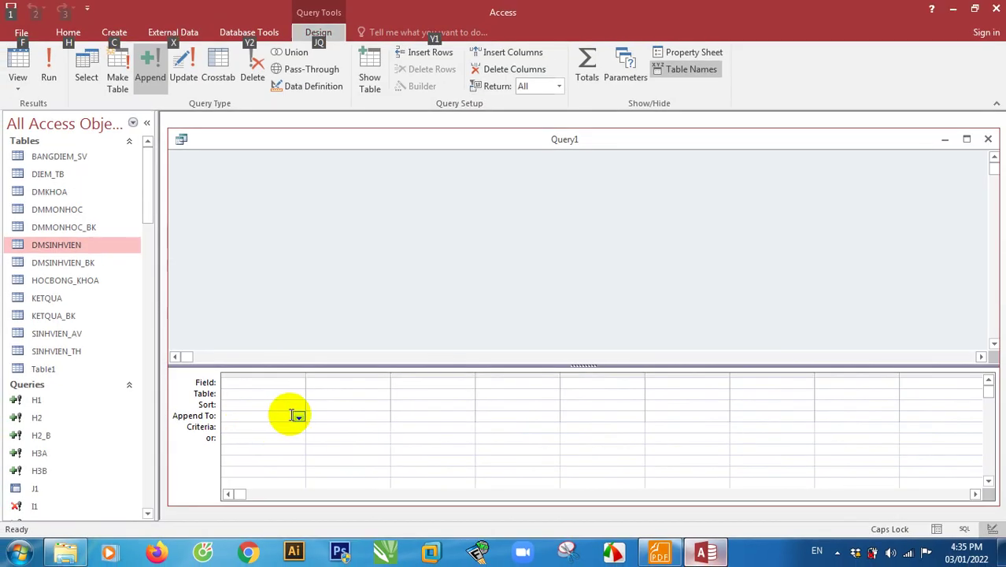
pyautogui.click(357, 411)
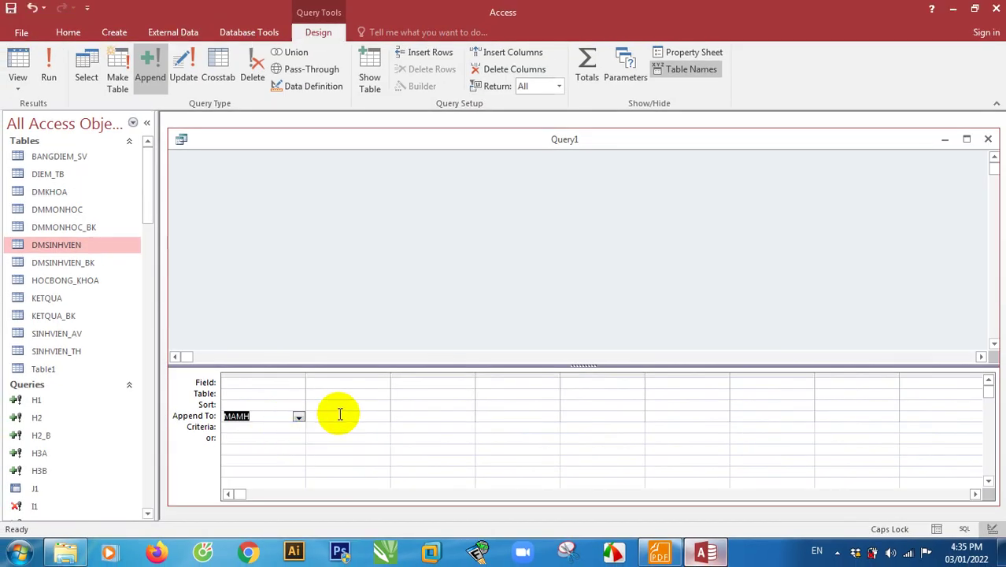
pyautogui.click(381, 414)
pyautogui.click(383, 417)
pyautogui.click(371, 448)
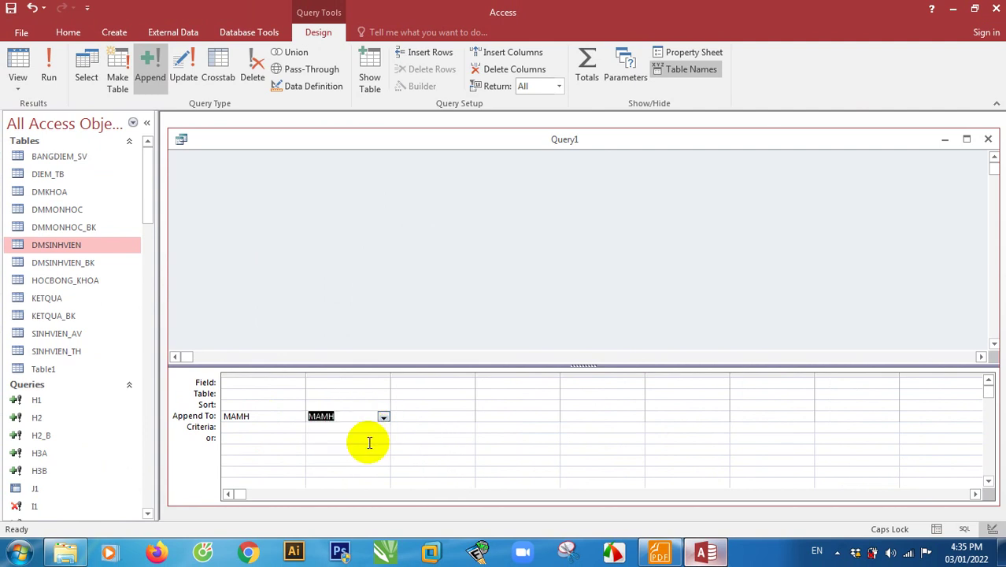
pyautogui.click(384, 417)
pyautogui.click(367, 449)
pyautogui.click(425, 418)
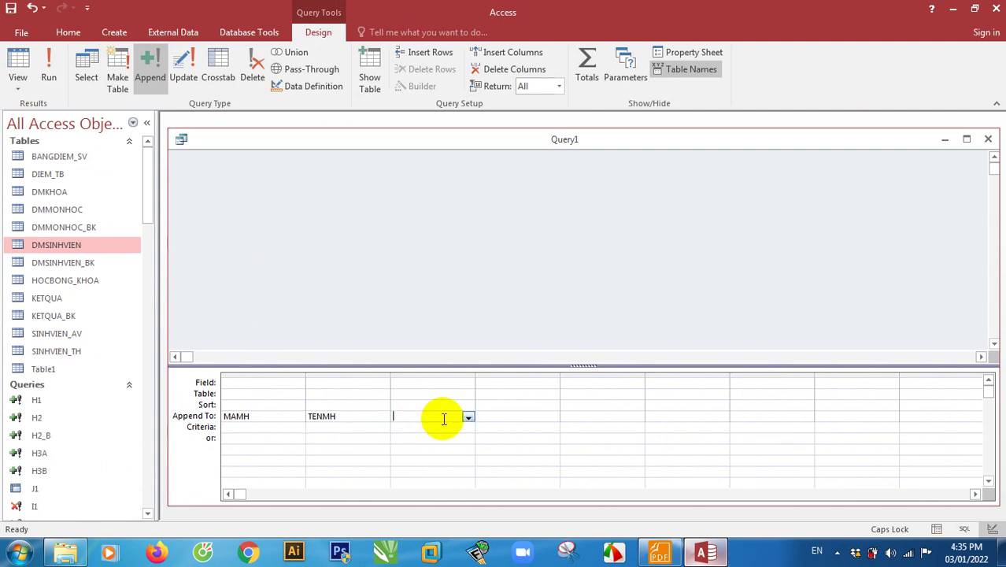
pyautogui.click(468, 417)
pyautogui.click(445, 458)
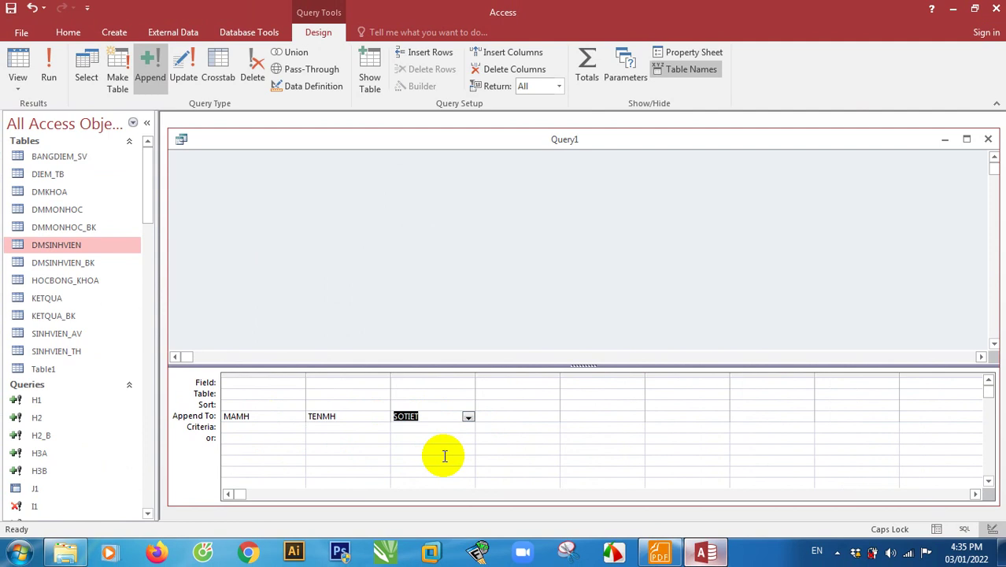
# Enter 12 as the field expression for MAMH and Lý thuyết đồ thị as the one for TENMH.
pyautogui.click(261, 384)
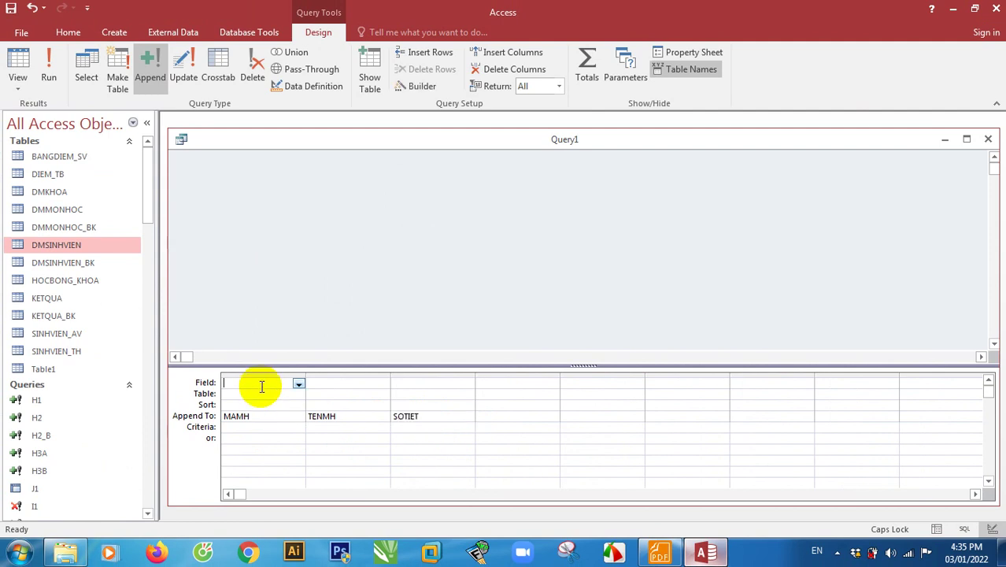
pyautogui.write('12')
pyautogui.click(327, 383)
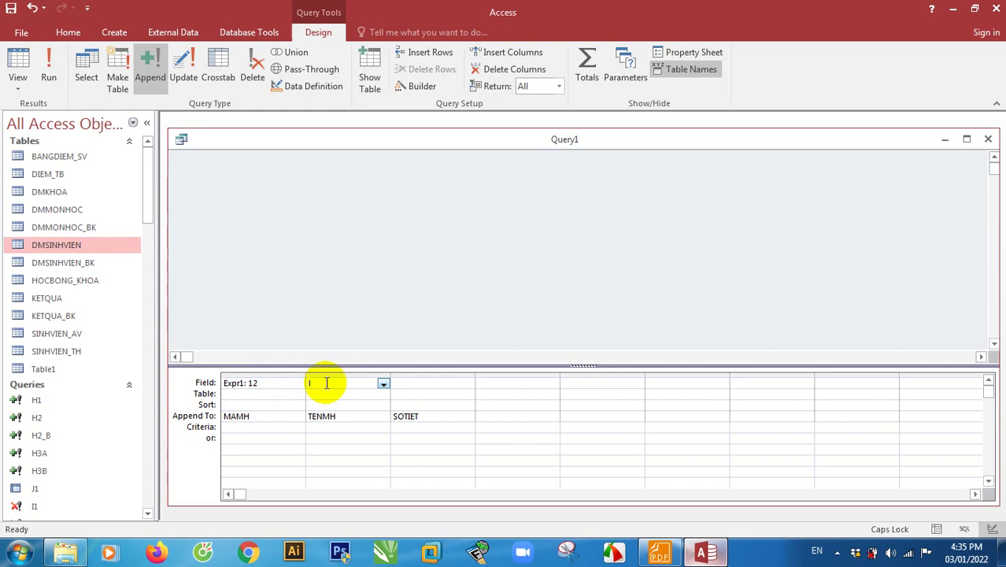
pyautogui.write('(')
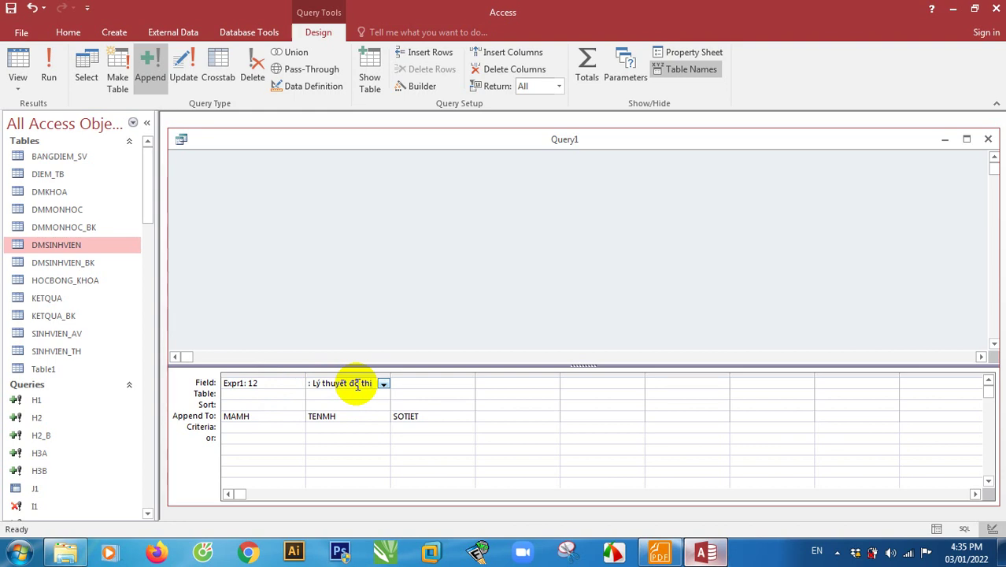
# Widen the TENMH column and enclose its Lý thuyết đồ thị value in double quotation marks.
pyautogui.doubleClick(391, 377)
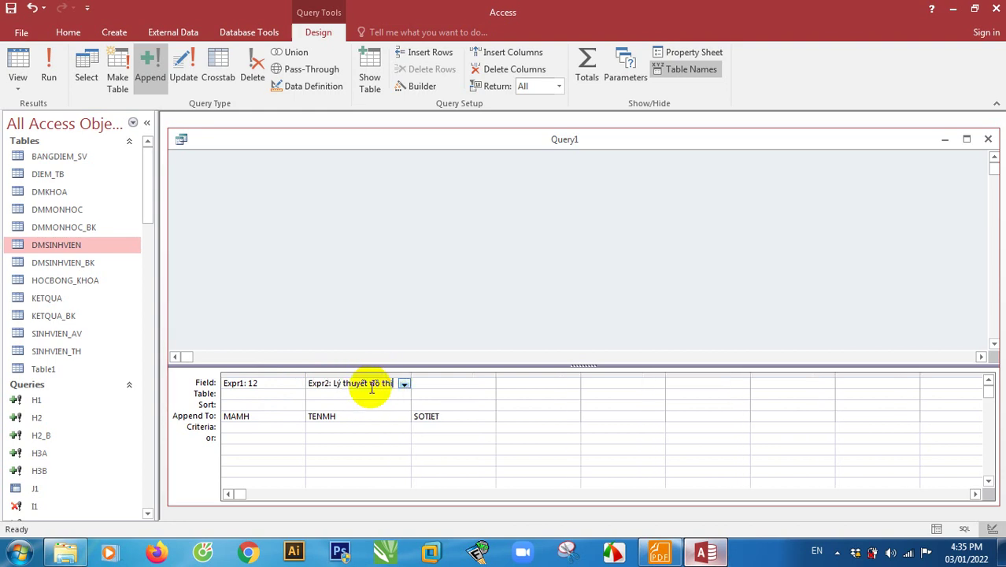
pyautogui.click(506, 315)
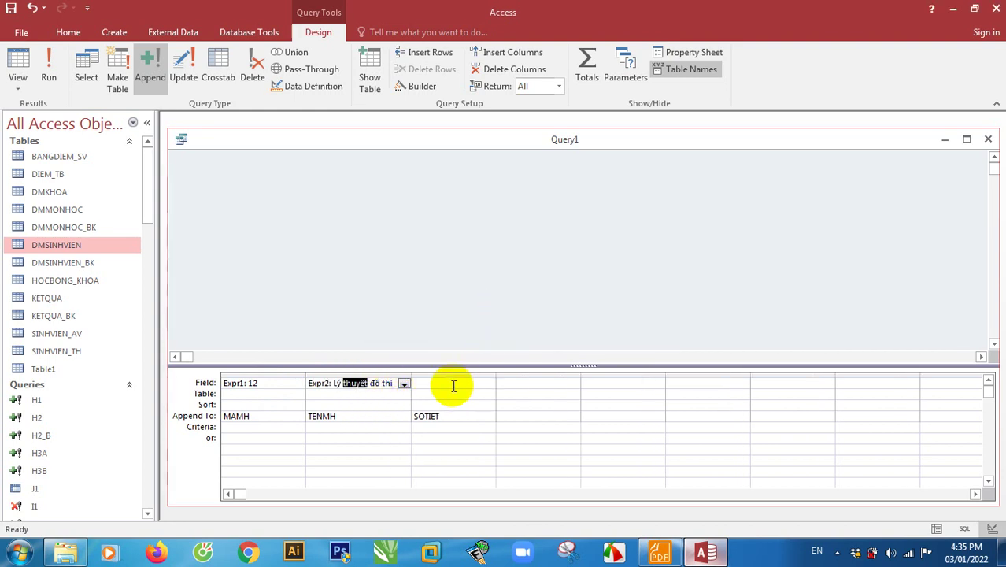
pyautogui.moveTo(411, 375); pyautogui.dragTo(469, 376)
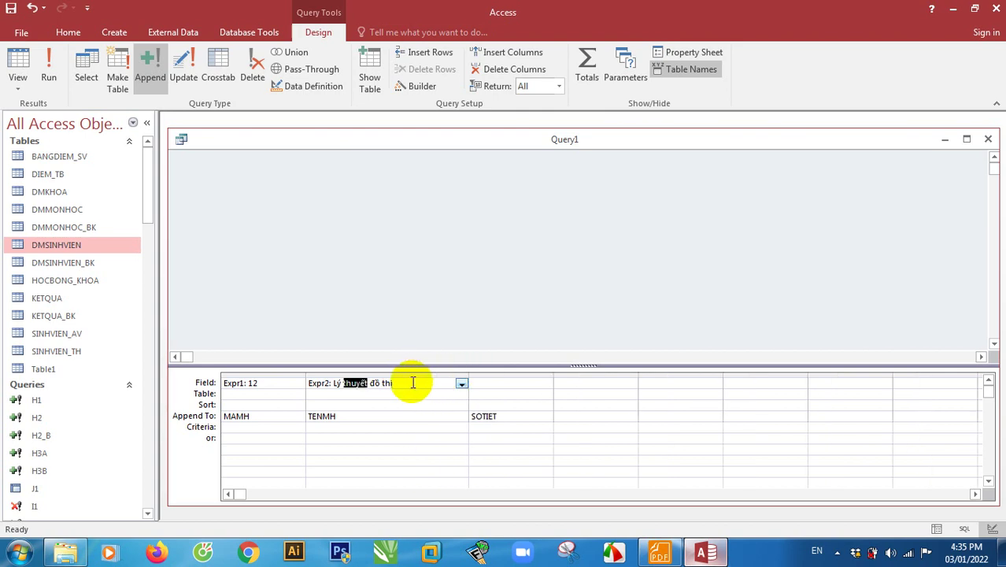
pyautogui.write('"')
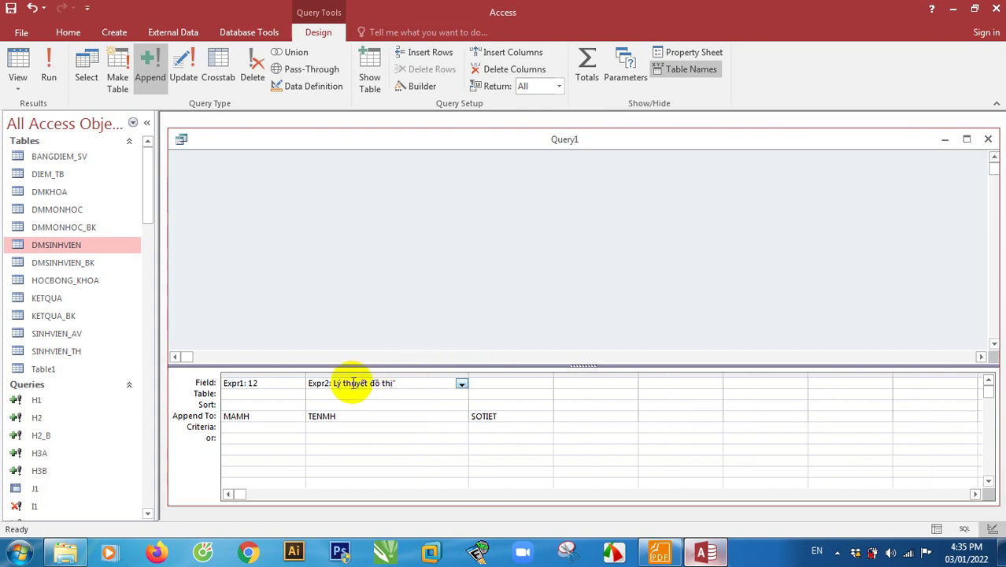
pyautogui.click(335, 384)
pyautogui.write('"')
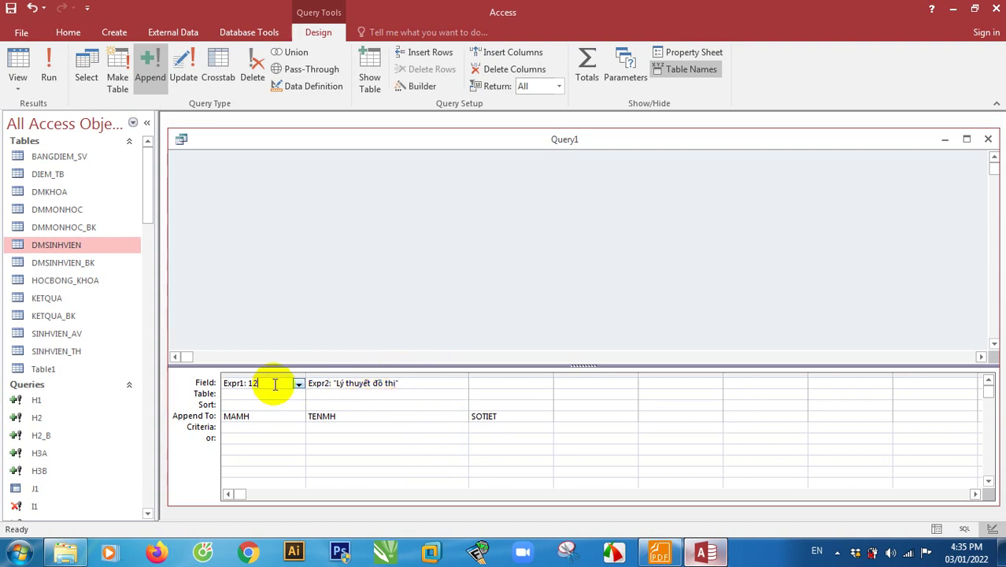
pyautogui.click(370, 383)
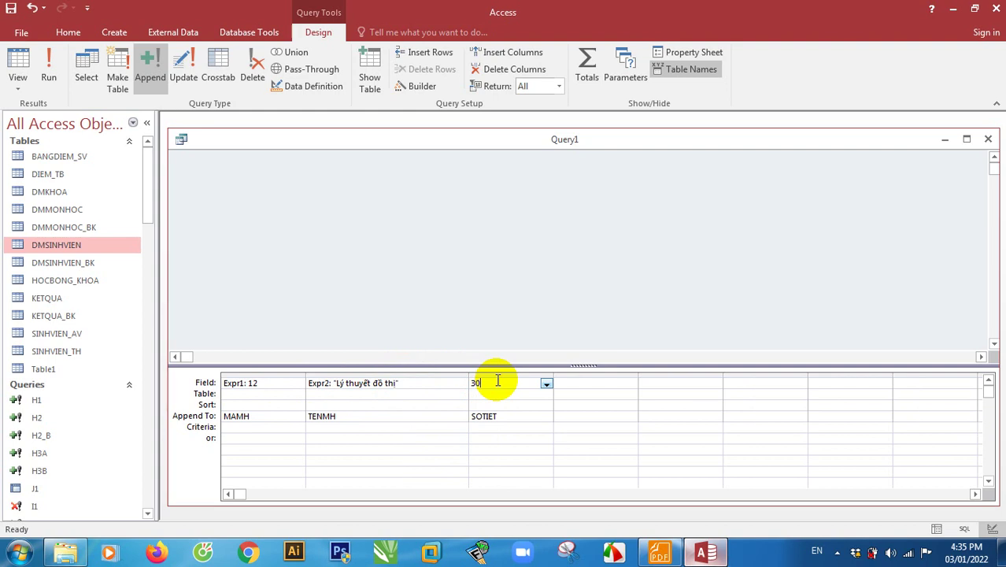
# Enter 30 as the field expression for SOTIET and run the append query, declining to append the row.
pyautogui.click(497, 381)
pyautogui.write('30')
pyautogui.click(418, 384)
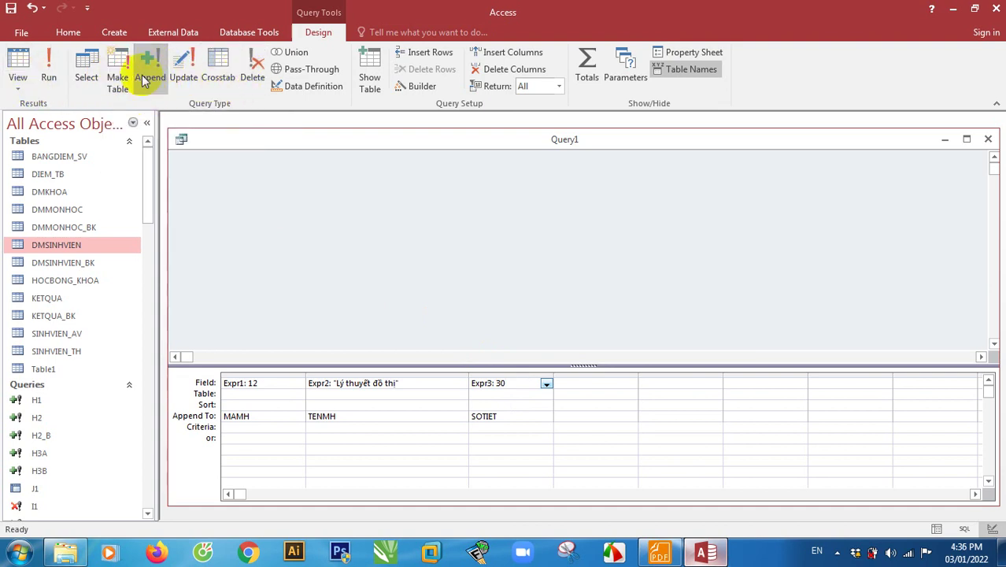
pyautogui.click(53, 62)
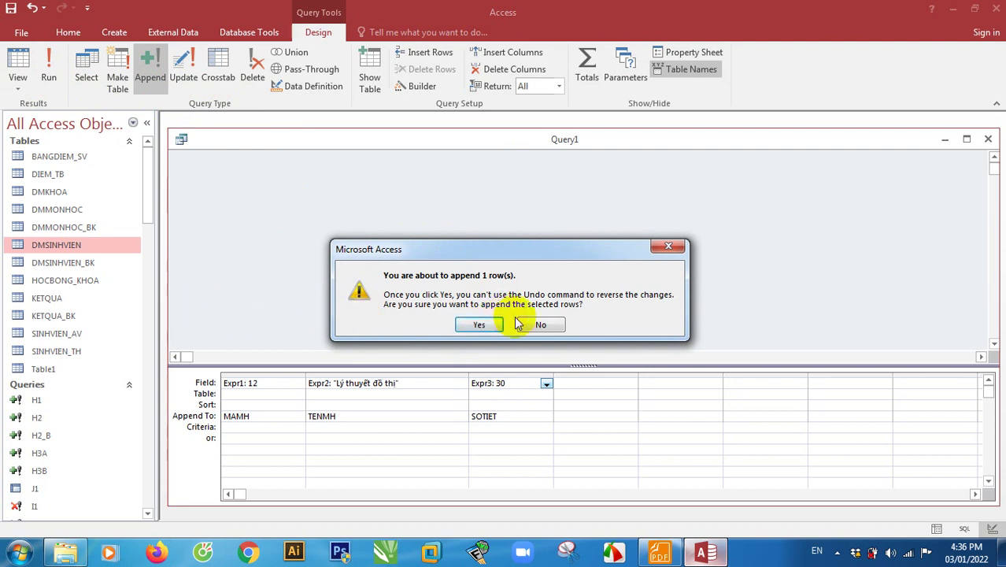
pyautogui.click(543, 325)
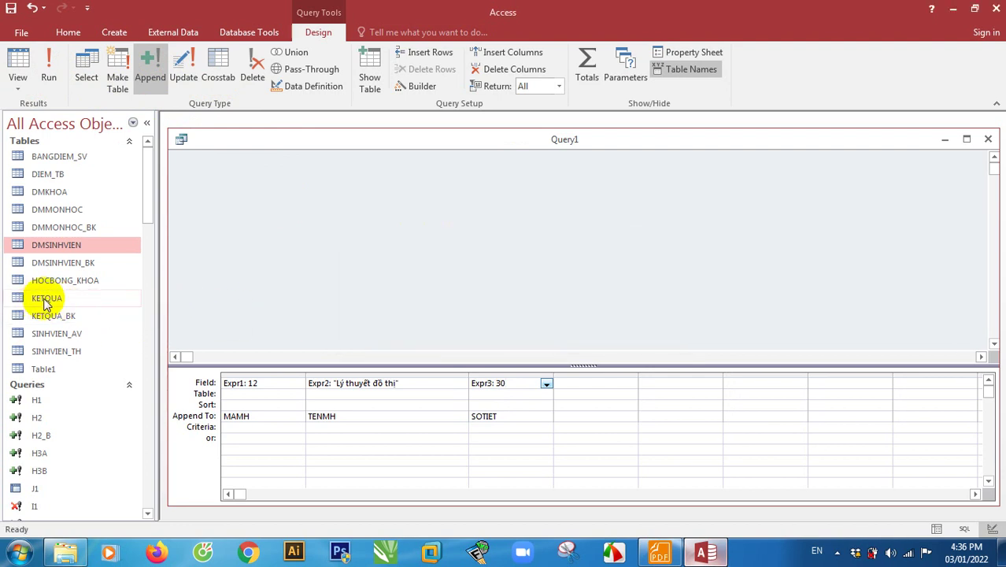
# Open the DMMONHOC table, examine which subject codes at the end are already used, and close the table.
pyautogui.doubleClick(59, 209)
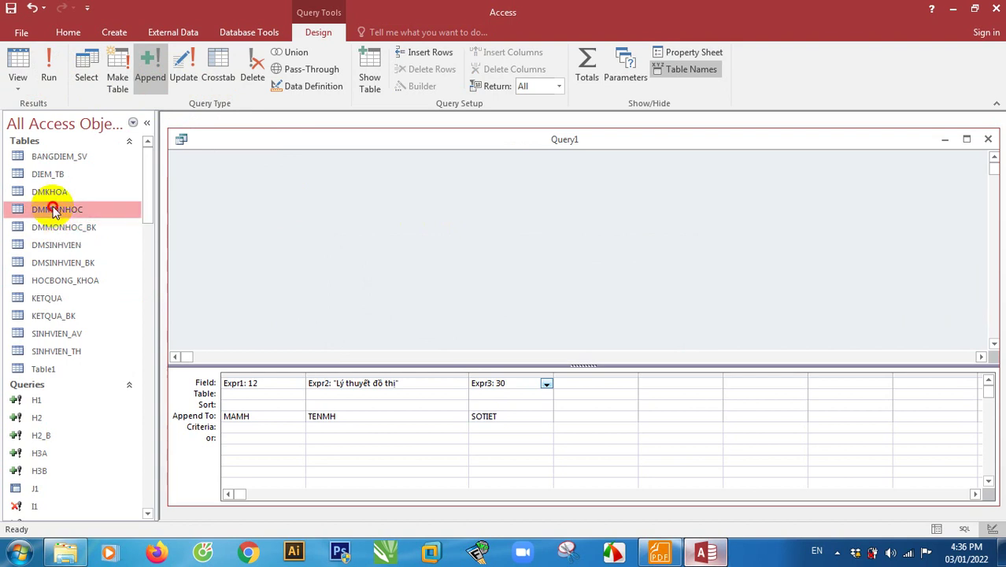
pyautogui.click(334, 363)
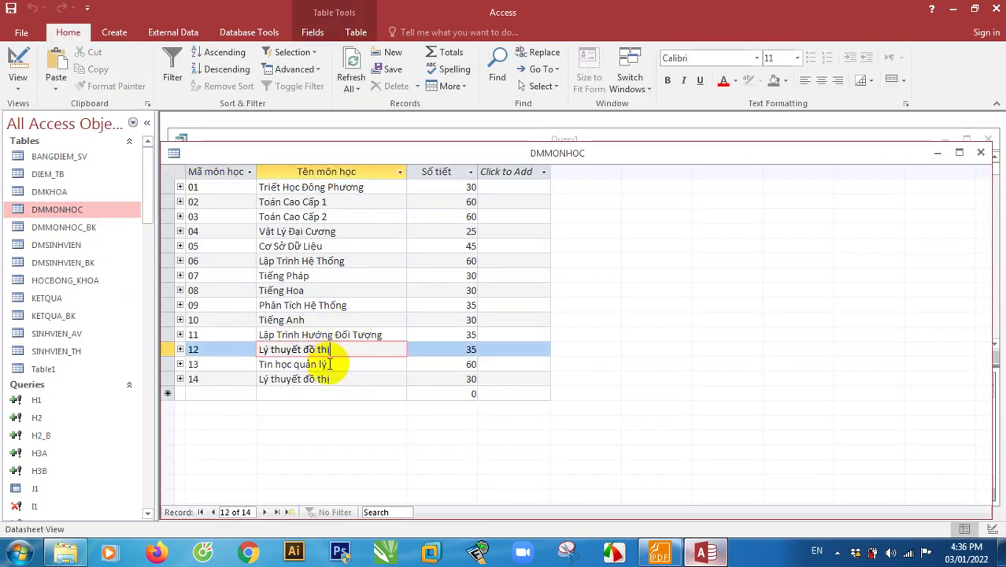
pyautogui.click(336, 378)
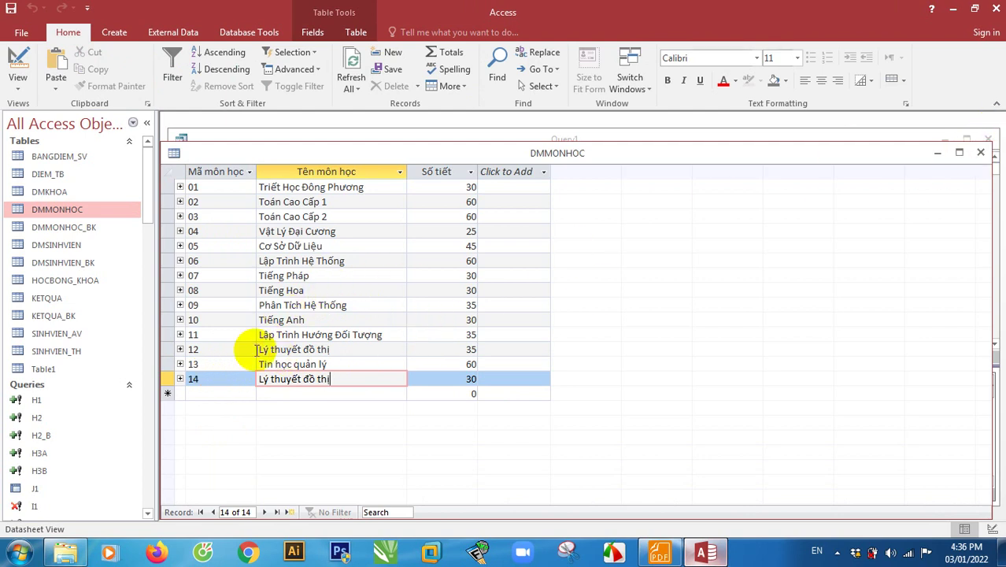
pyautogui.click(209, 386)
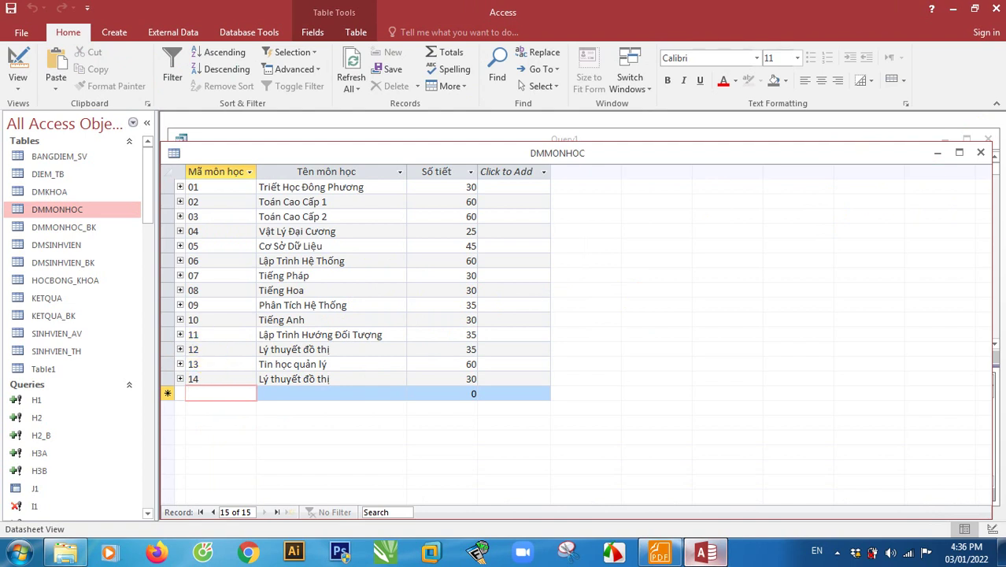
pyautogui.click(980, 152)
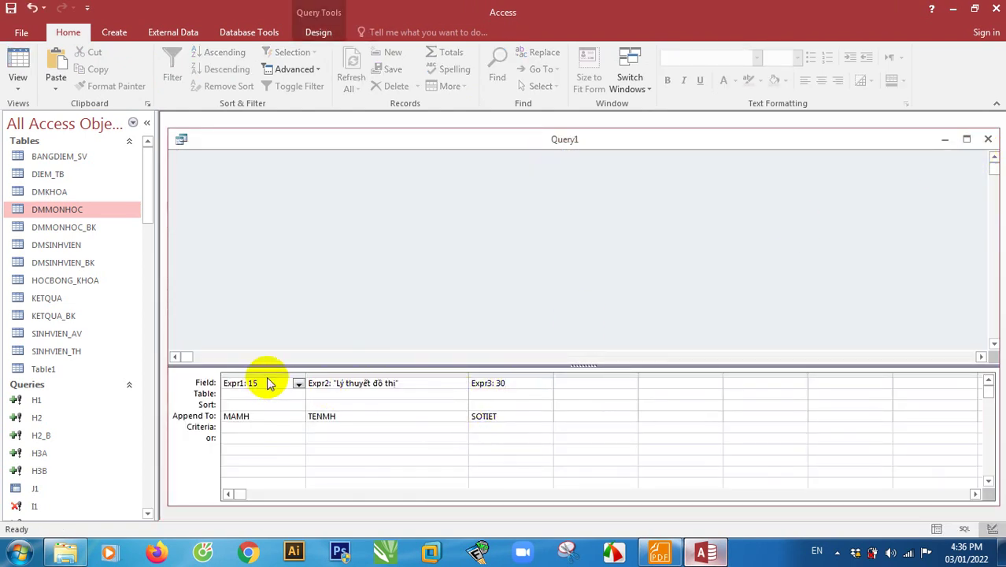
# Change the MAMH field expression to 15 and run the append query again, declining to append the row.
pyautogui.click(426, 383)
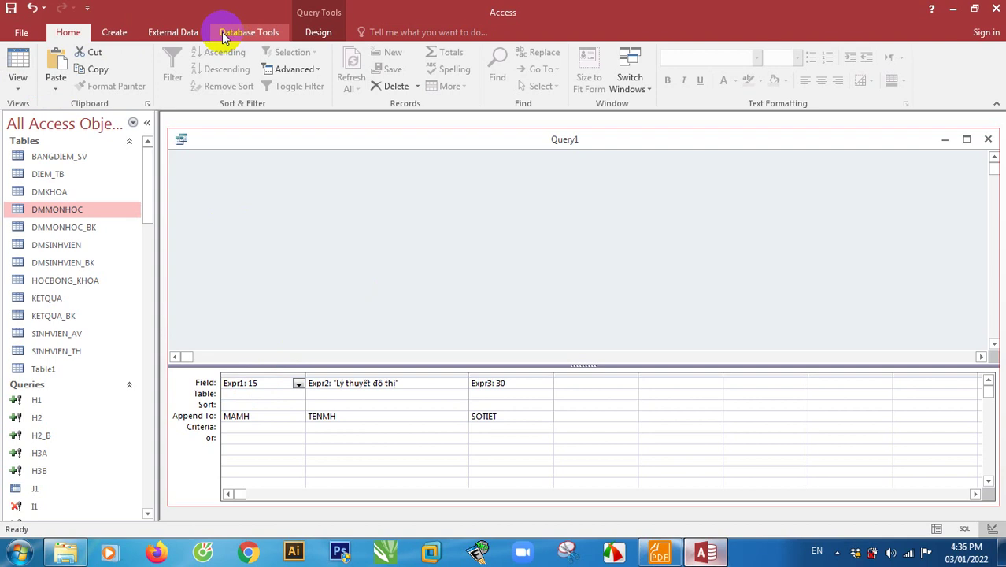
pyautogui.click(319, 32)
pyautogui.click(49, 67)
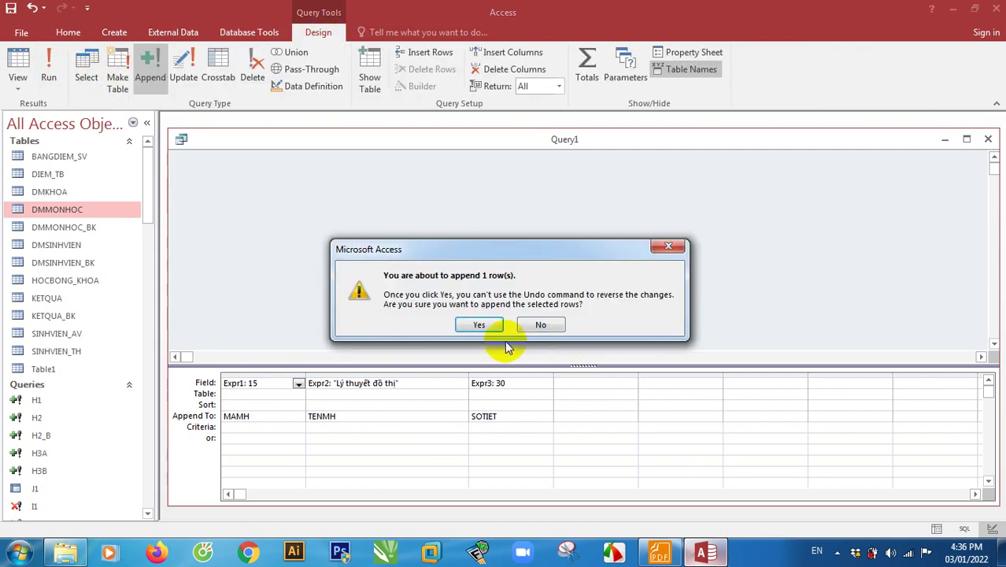
pyautogui.click(541, 324)
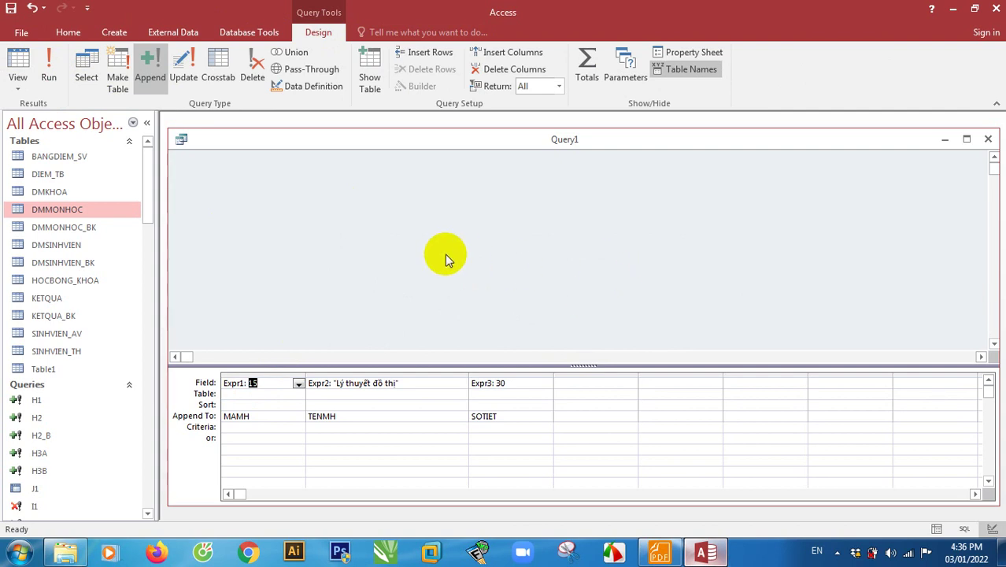
# Close the DMMONHOC append query without saving its design.
pyautogui.click(406, 382)
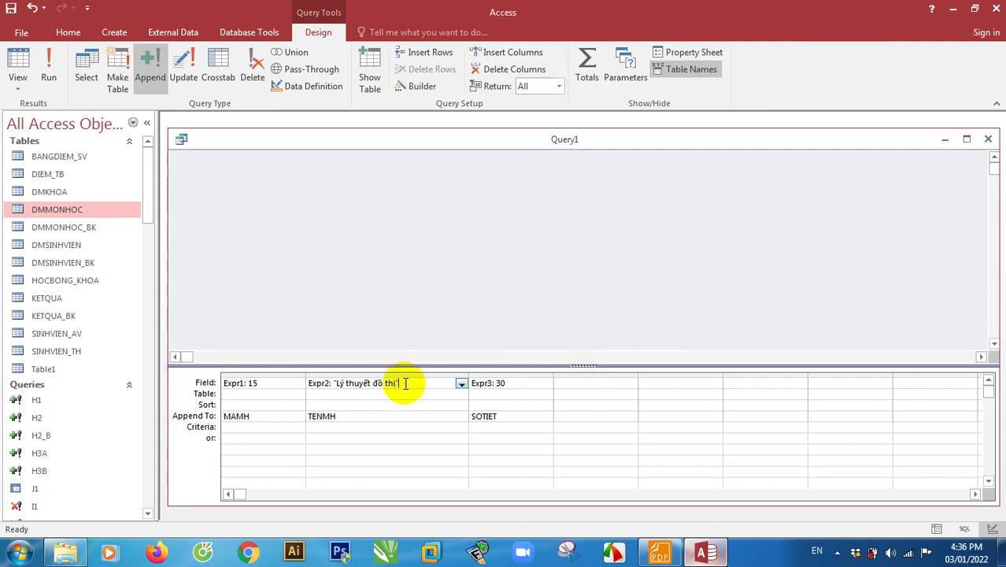
pyautogui.click(988, 138)
pyautogui.click(508, 252)
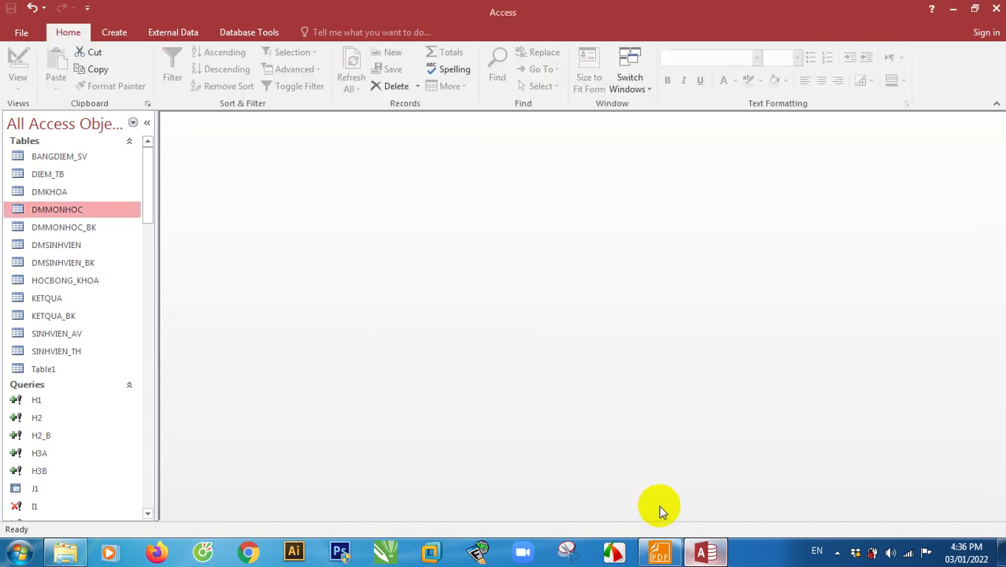
# Read exercise H.2 in the Foxit Reader PDF, return to Access and create a new design-view query without source tables.
pyautogui.click(660, 552)
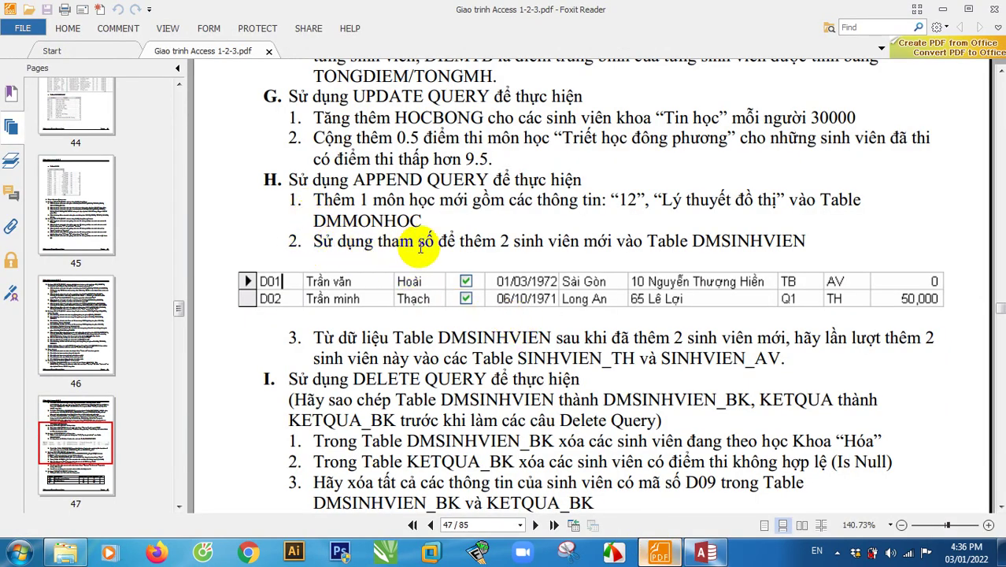
pyautogui.click(706, 552)
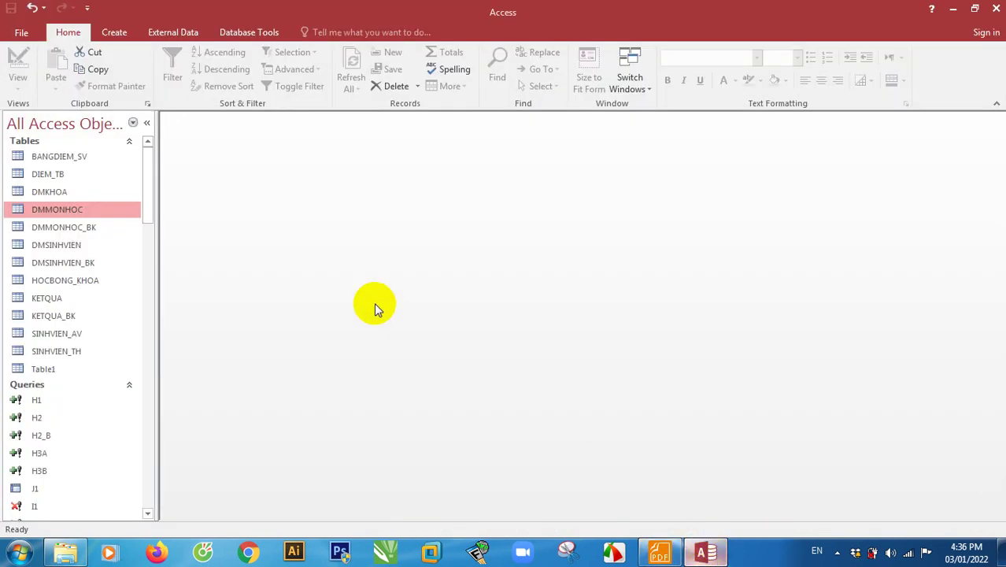
pyautogui.moveTo(146, 186); pyautogui.dragTo(133, 85)
pyautogui.click(115, 32)
pyautogui.click(219, 79)
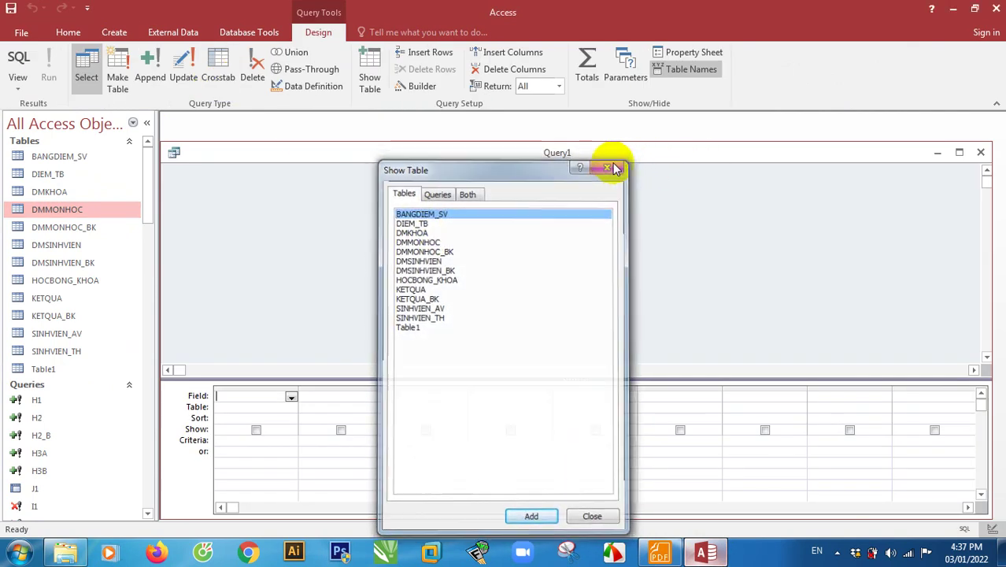
pyautogui.click(615, 168)
# Make the query an append query that adds to DMSINHVIEN in the current database and list the available append-to fields.
pyautogui.click(151, 71)
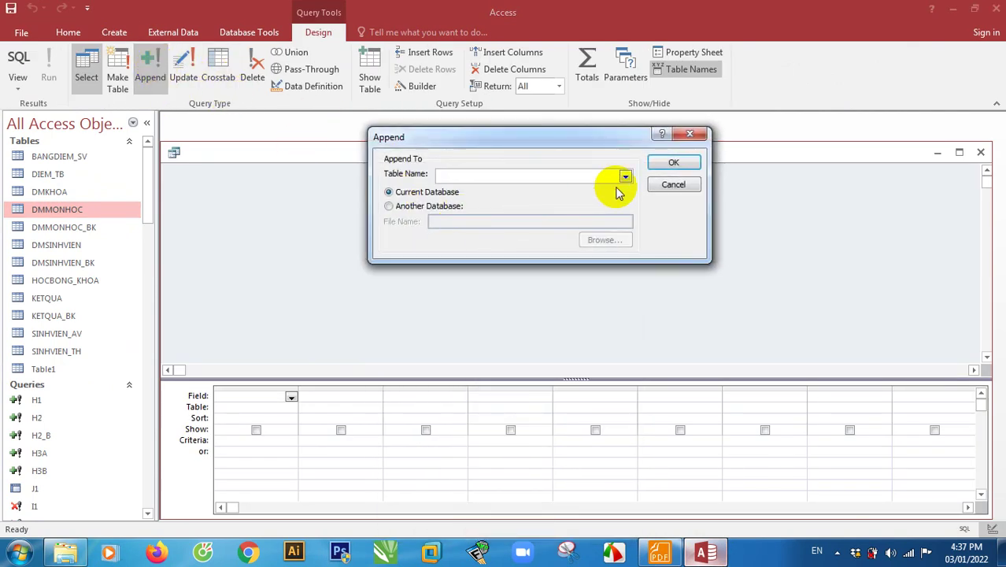
pyautogui.click(624, 176)
pyautogui.click(483, 236)
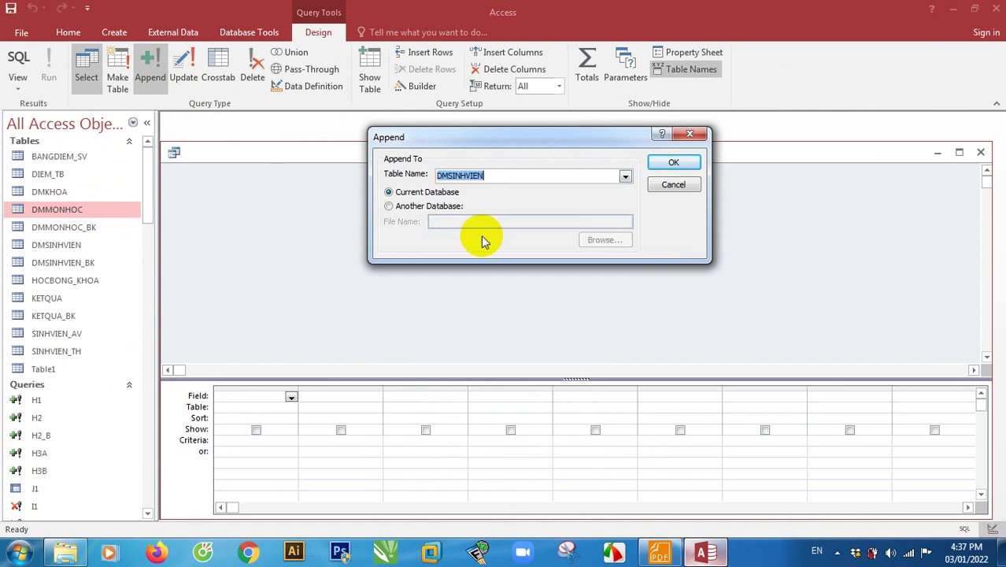
pyautogui.click(676, 162)
pyautogui.click(262, 439)
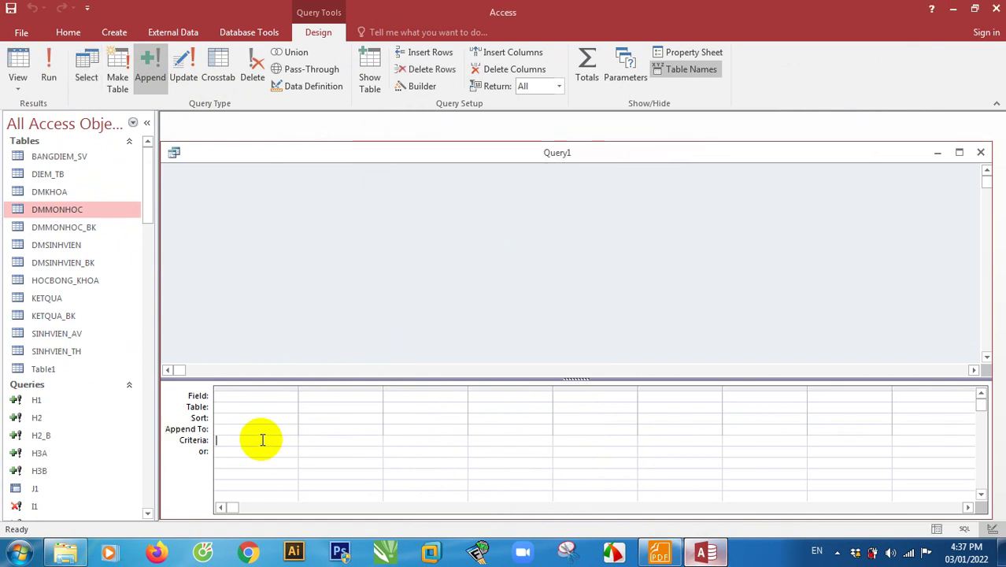
pyautogui.click(291, 429)
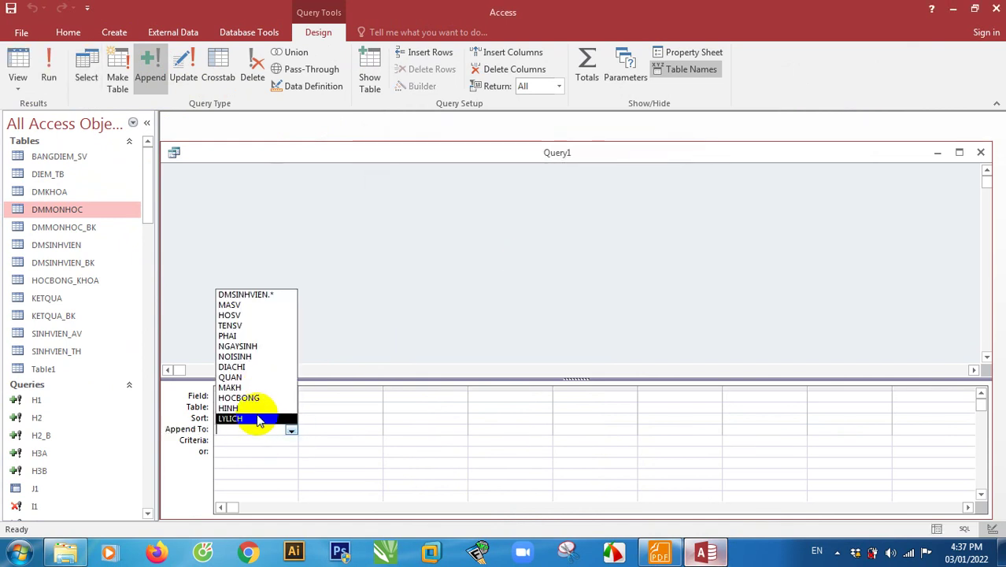
# Close the new DMSINHVIEN append query and discard its design changes.
pyautogui.click(502, 254)
pyautogui.click(981, 152)
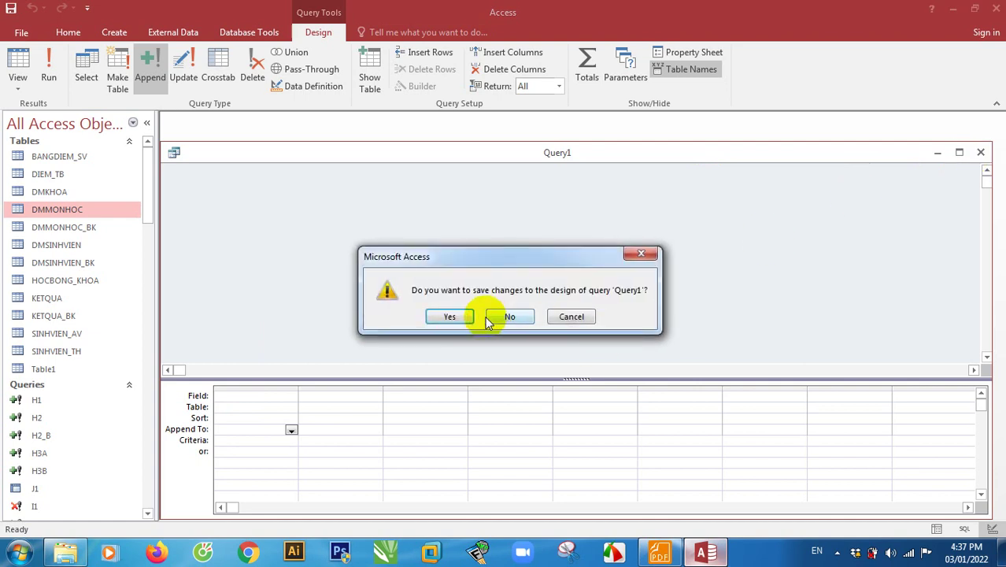
pyautogui.click(510, 317)
# Open the existing query H2 in design view, examine its parameter expressions and append-to fields, and close it.
pyautogui.click(72, 332)
pyautogui.scroll(-3, 82, 331)
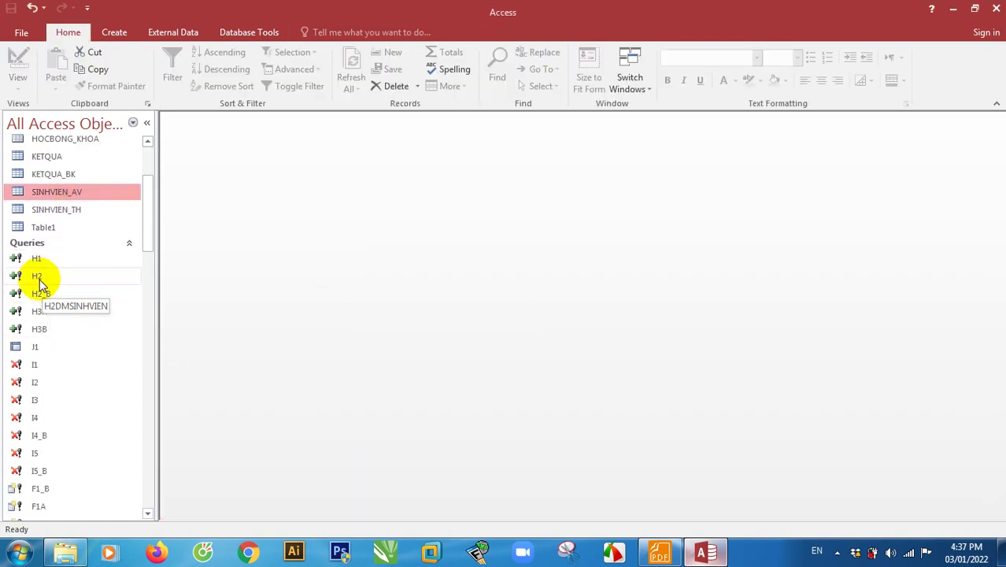
pyautogui.rightClick(38, 278)
pyautogui.click(79, 306)
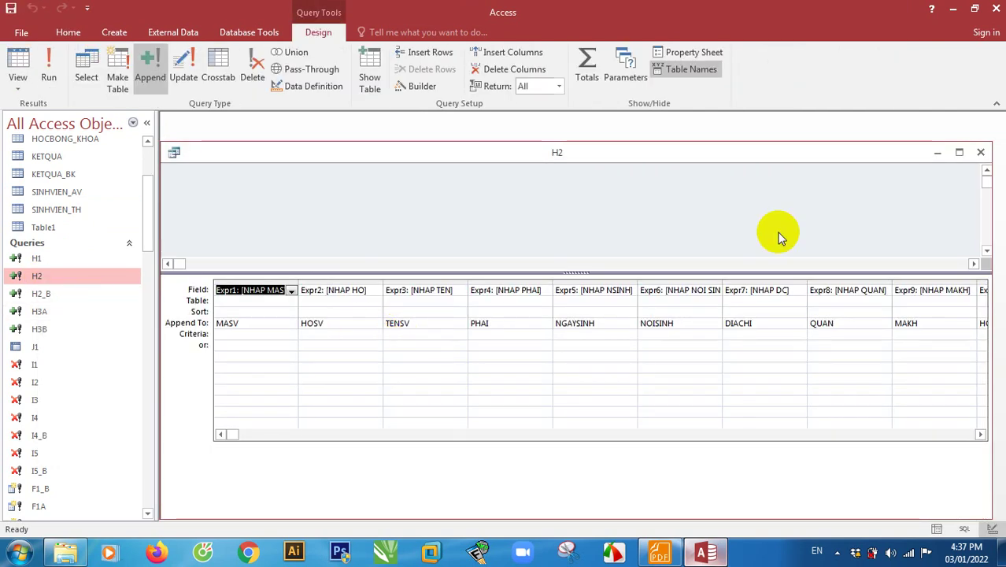
pyautogui.click(984, 154)
# Open the existing query H2_B in design view and raise the divider above its design grid to view the parameter columns.
pyautogui.rightClick(38, 293)
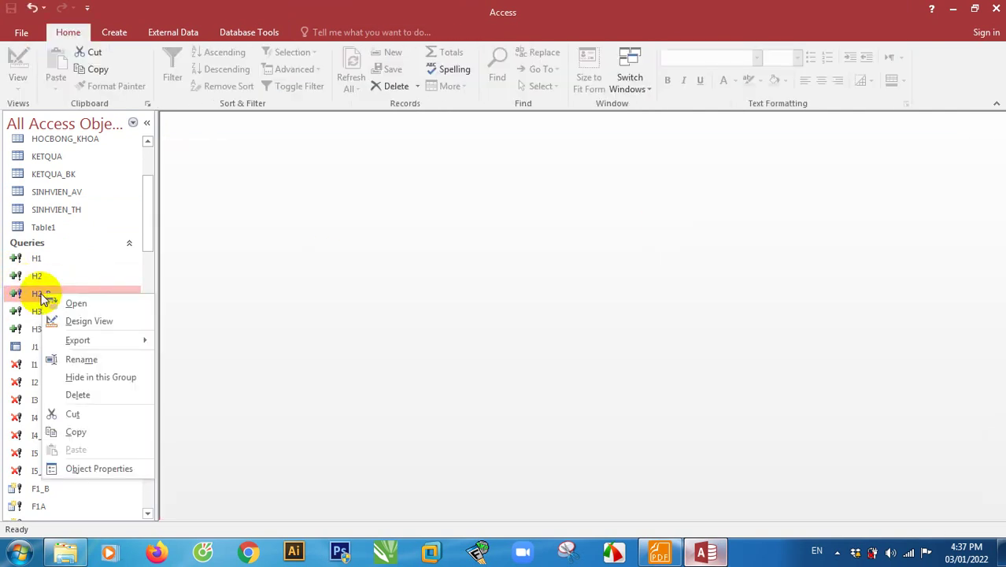
pyautogui.click(86, 322)
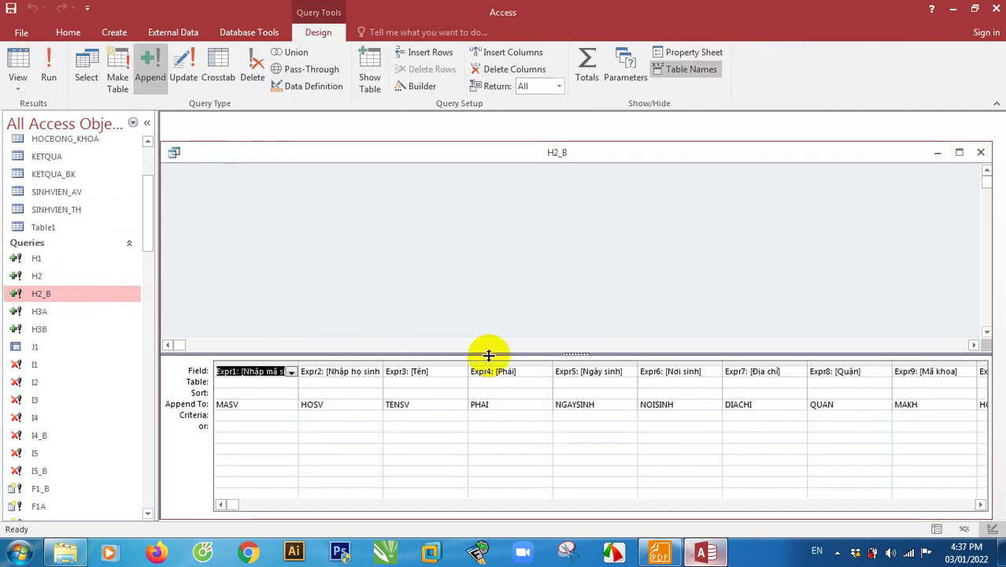
pyautogui.moveTo(488, 353); pyautogui.dragTo(488, 312)
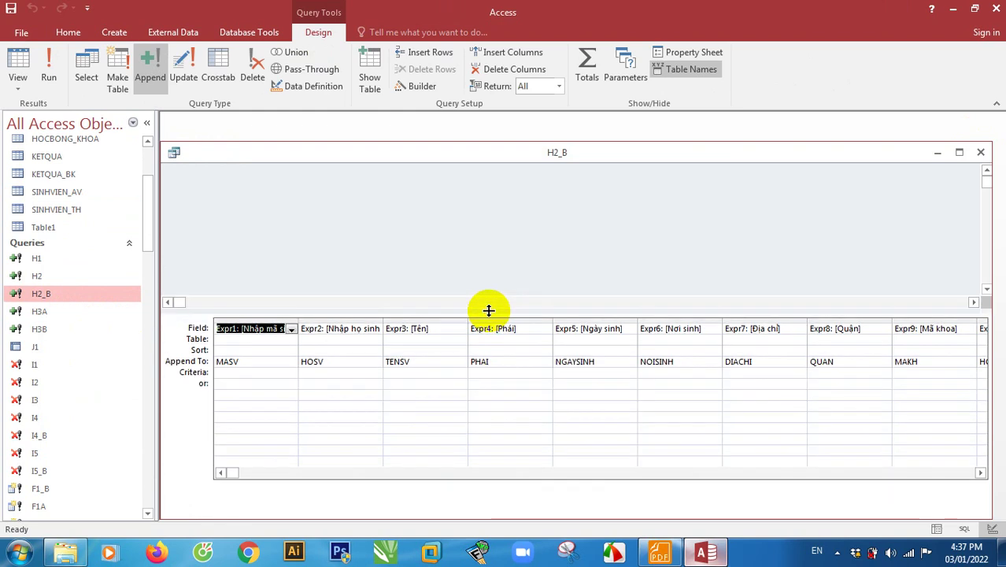
# Check the target table of append query H2_B, cancel the dialog unchanged, and list the append-to fields available for the first column.
pyautogui.click(148, 72)
pyautogui.click(571, 173)
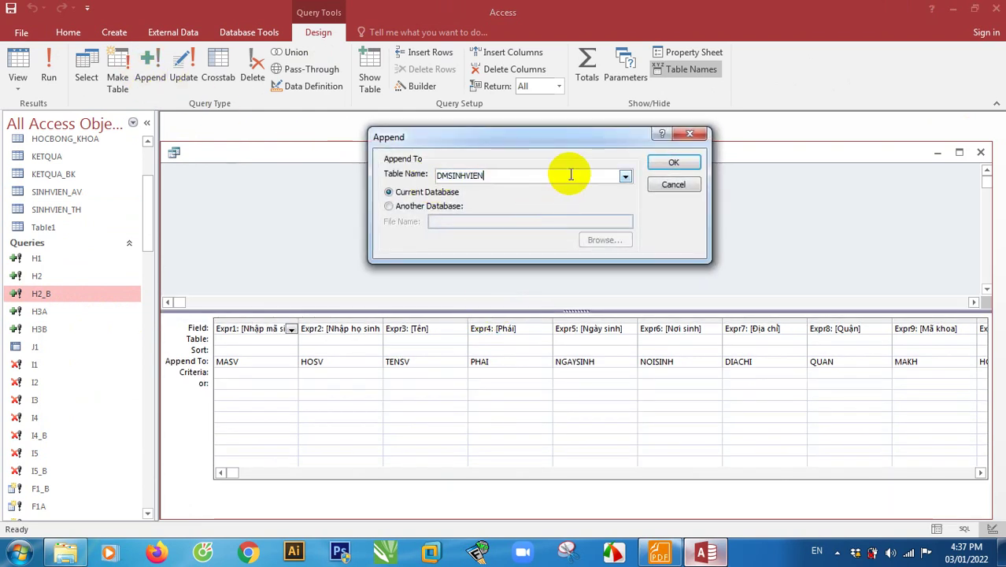
pyautogui.click(671, 184)
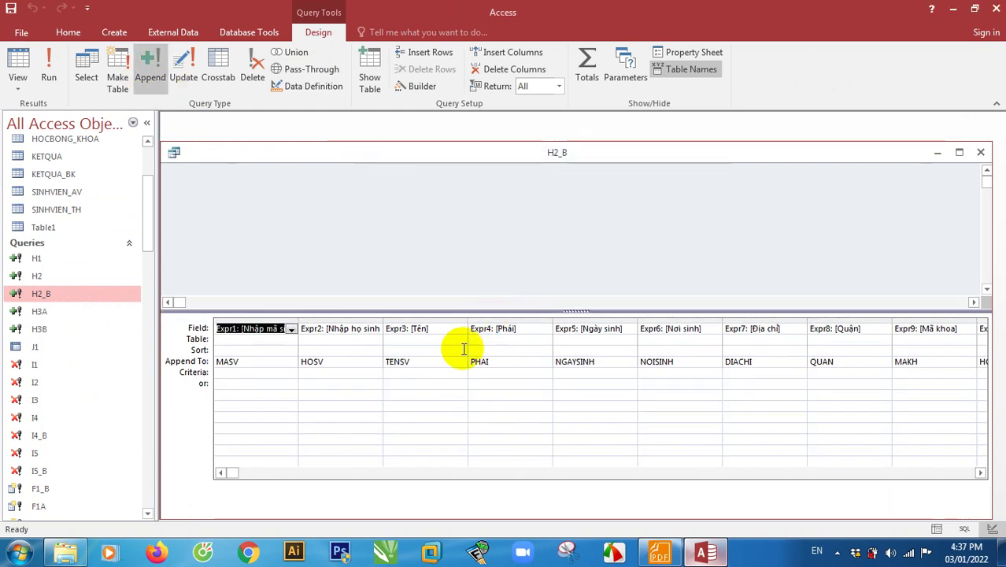
pyautogui.click(261, 356)
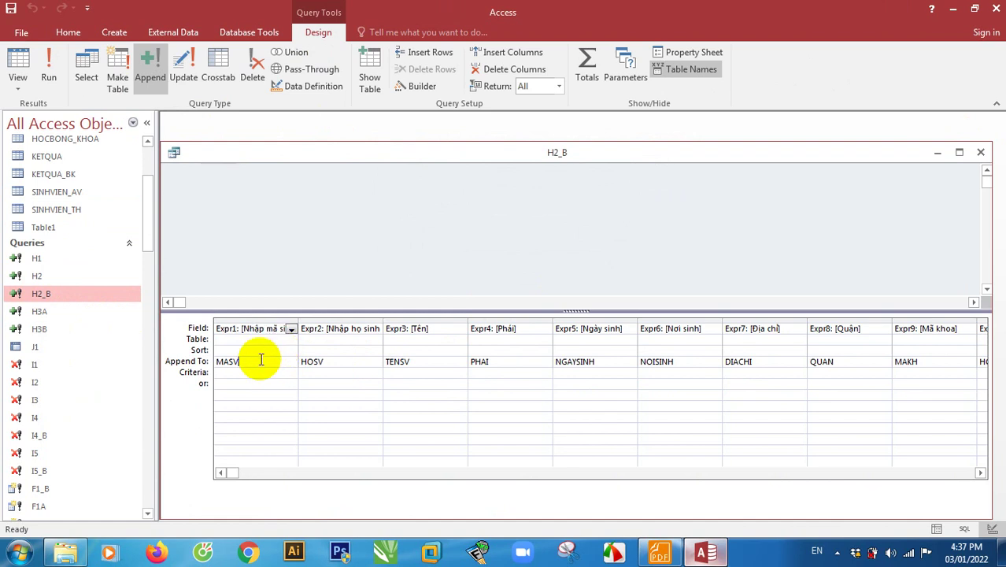
pyautogui.click(346, 364)
pyautogui.click(471, 362)
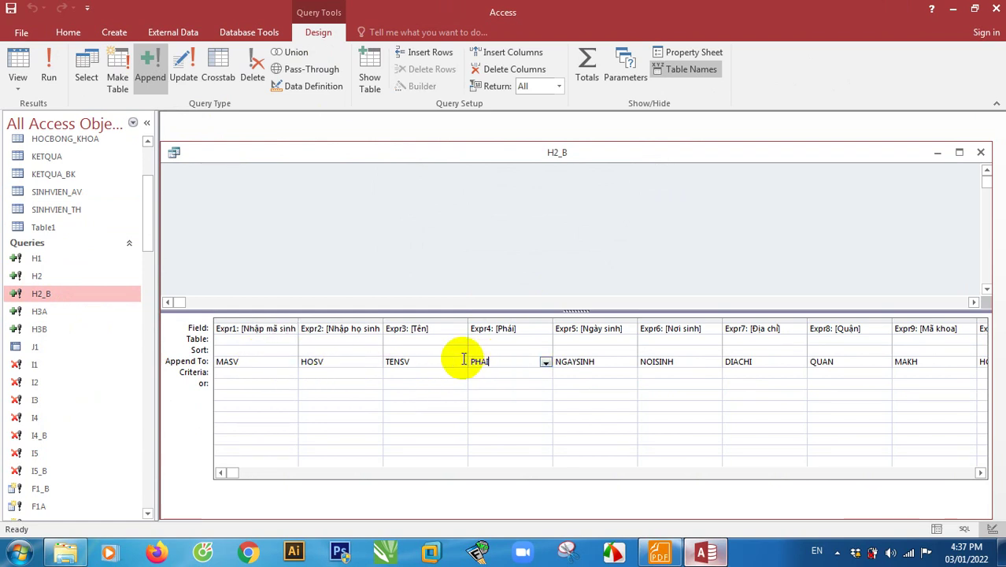
pyautogui.click(291, 363)
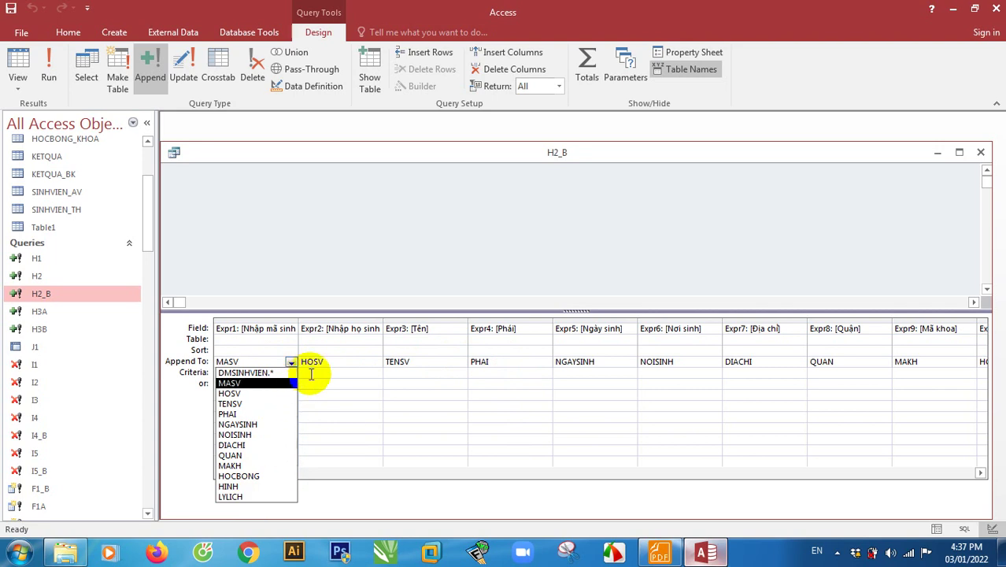
pyautogui.click(335, 364)
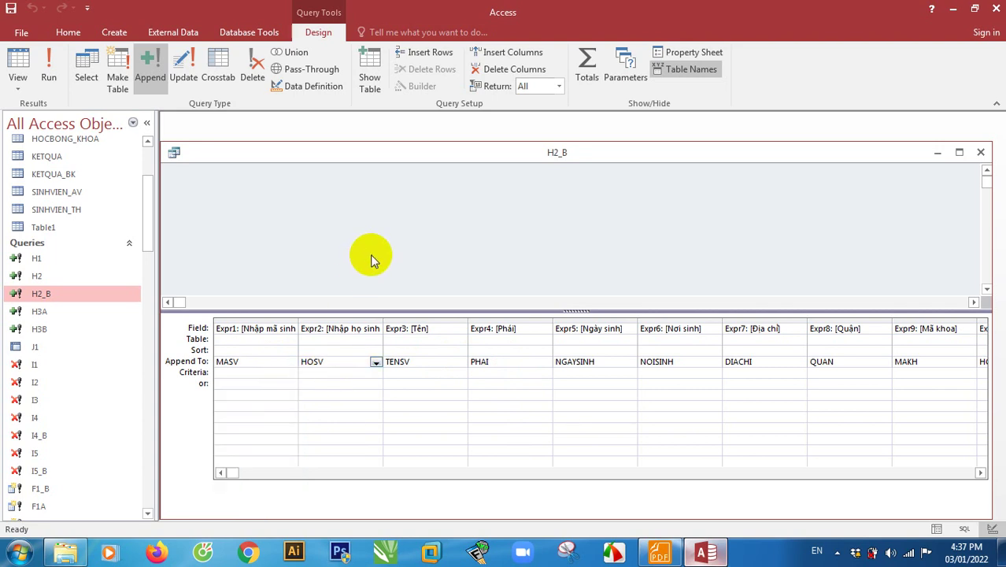
# Widen the first column of the design grid to fit its expression and highlight the [Nhập mã sinh viên] prompt text.
pyautogui.doubleClick(298, 321)
pyautogui.click(268, 329)
pyautogui.moveTo(315, 329); pyautogui.dragTo(243, 330)
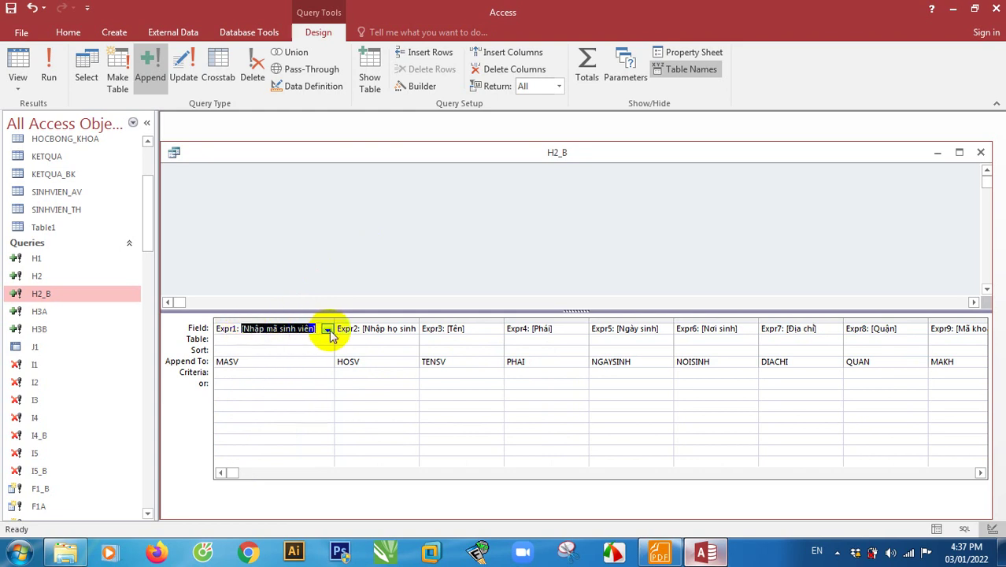
pyautogui.click(381, 328)
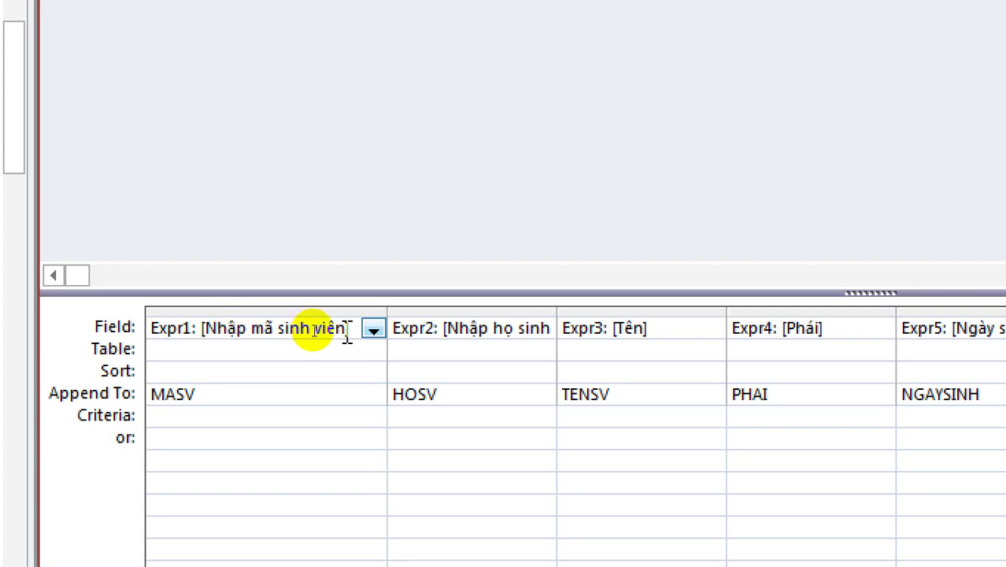
pyautogui.moveTo(346, 329); pyautogui.dragTo(242, 328)
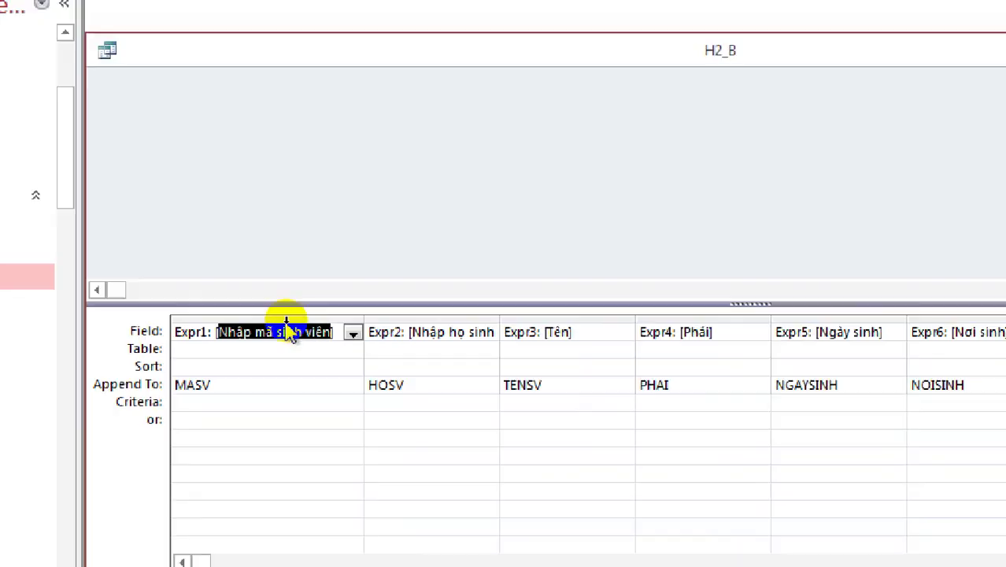
pyautogui.click(302, 324)
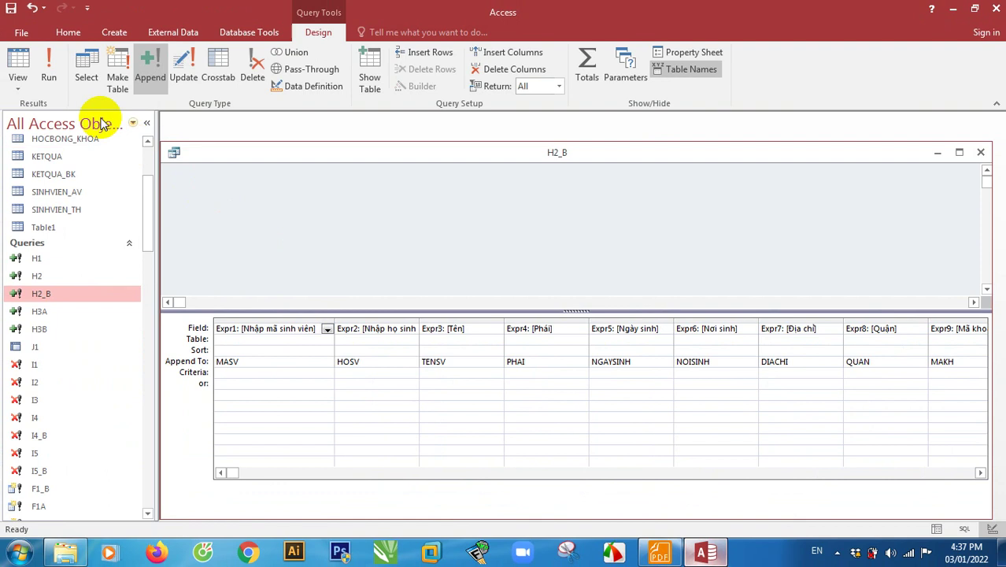
# Run H2_B to try its parameter prompts, entering a sample student code and cancelling at the student surname prompt.
pyautogui.click(49, 76)
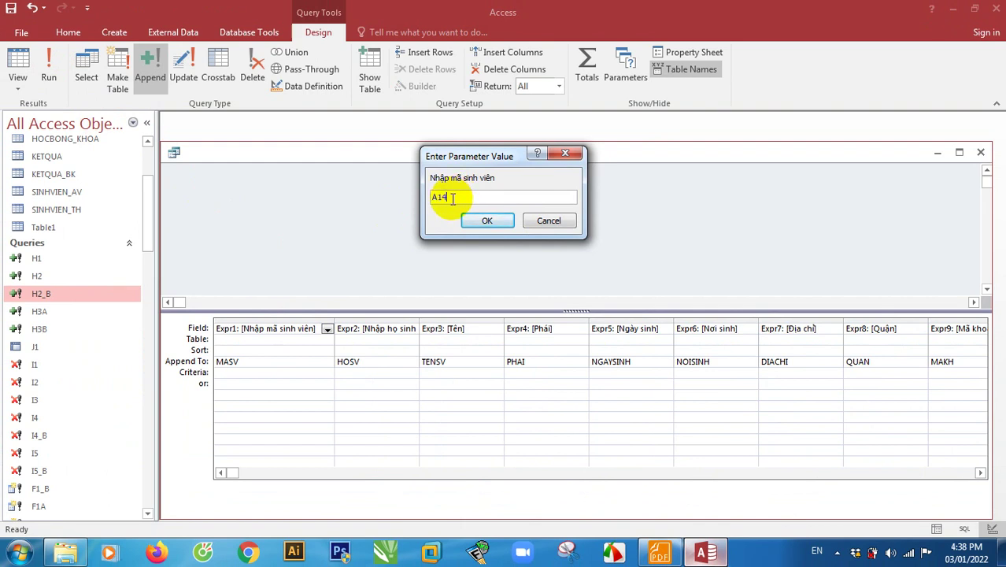
pyautogui.write('A14')
pyautogui.click(487, 220)
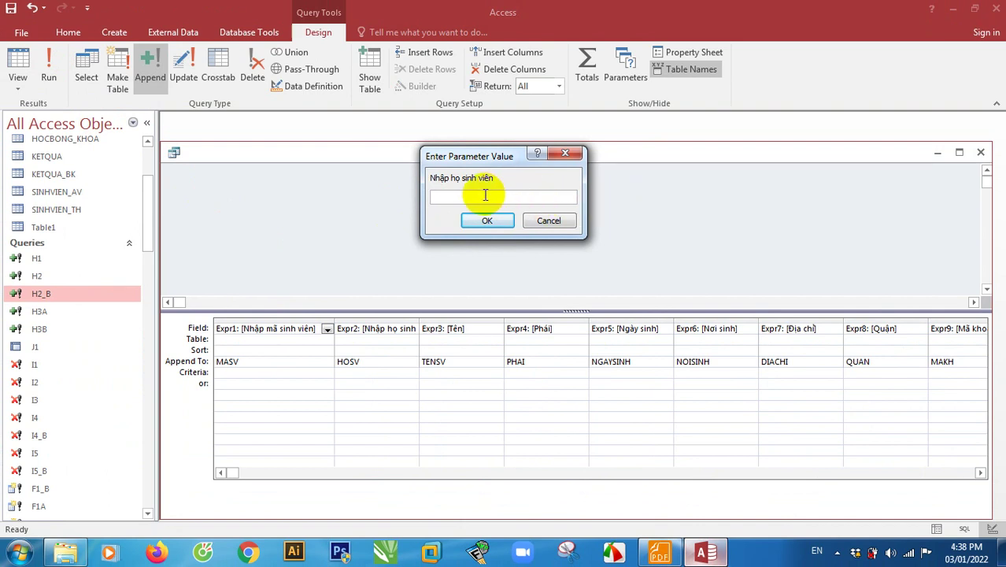
pyautogui.click(552, 220)
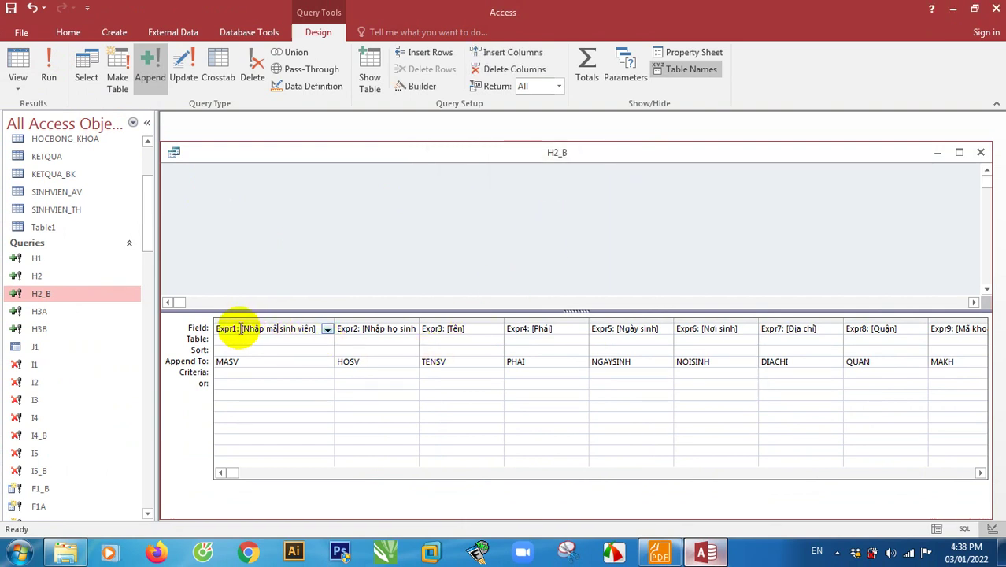
# Run H2_B again, look up the new students' data in the PDF exercise, and cancel the student code prompt.
pyautogui.moveTo(239, 329); pyautogui.dragTo(326, 328)
pyautogui.click(318, 270)
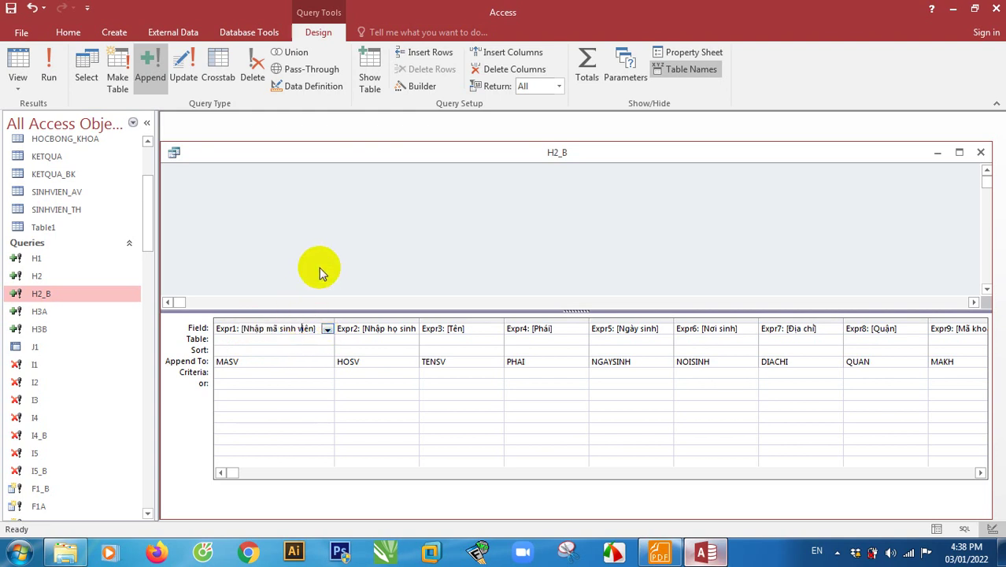
pyautogui.click(48, 76)
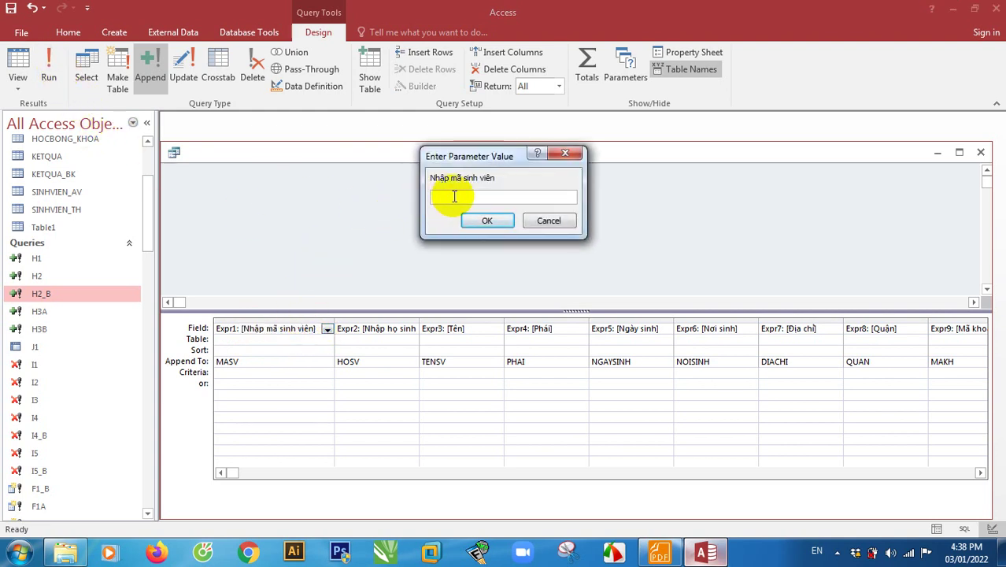
pyautogui.click(660, 553)
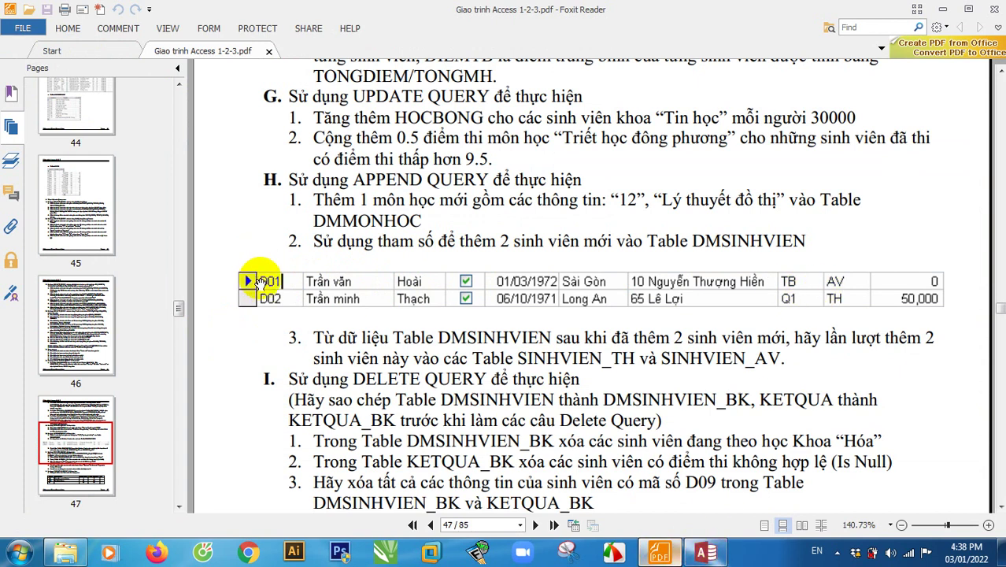
pyautogui.hotkey('alt', 'Tab')
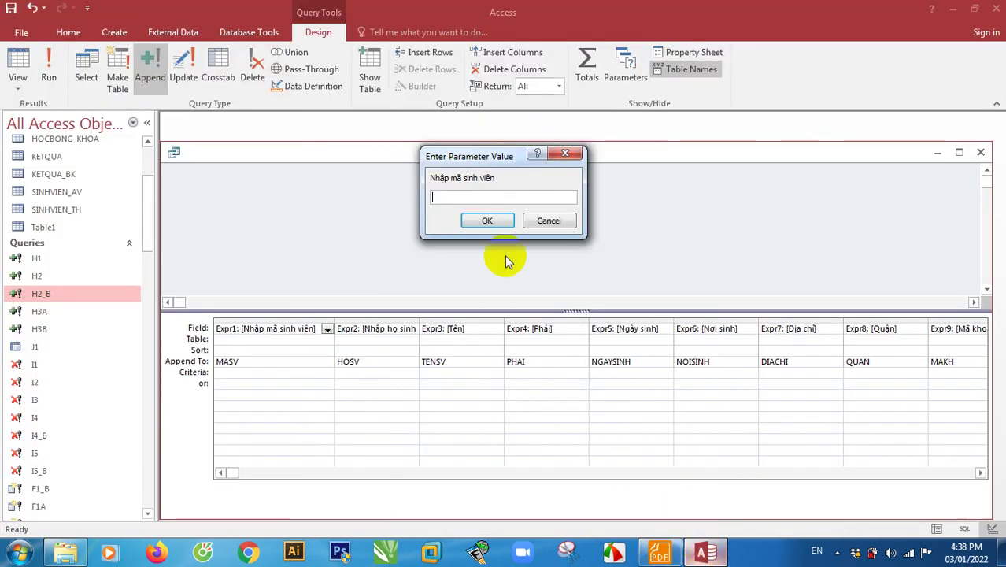
pyautogui.click(551, 222)
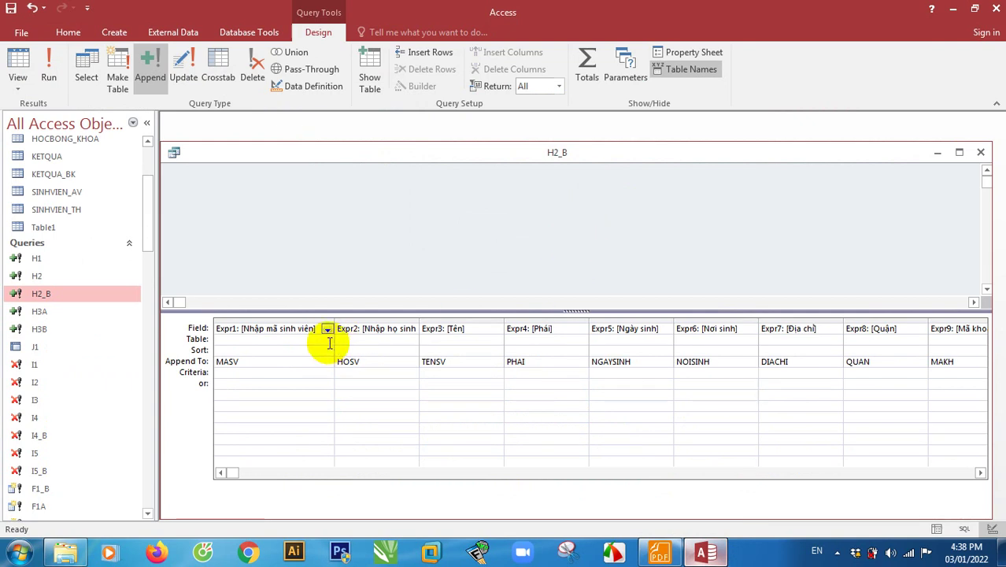
# Examine the bracketed prompt [Nhập mã sinh viên] in the first column's Field expression of H2_B.
pyautogui.click(272, 327)
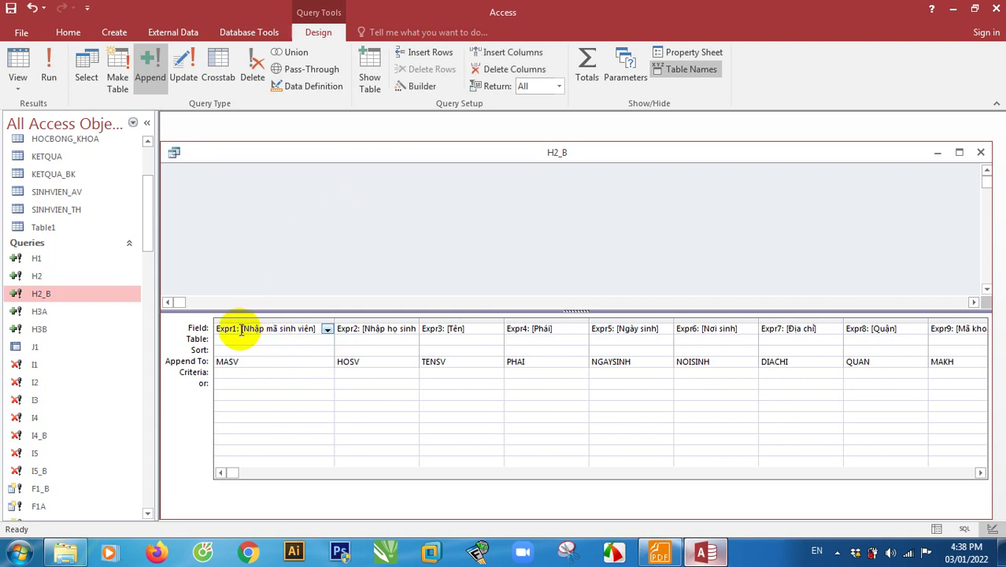
pyautogui.moveTo(240, 330); pyautogui.dragTo(319, 329)
pyautogui.click(289, 327)
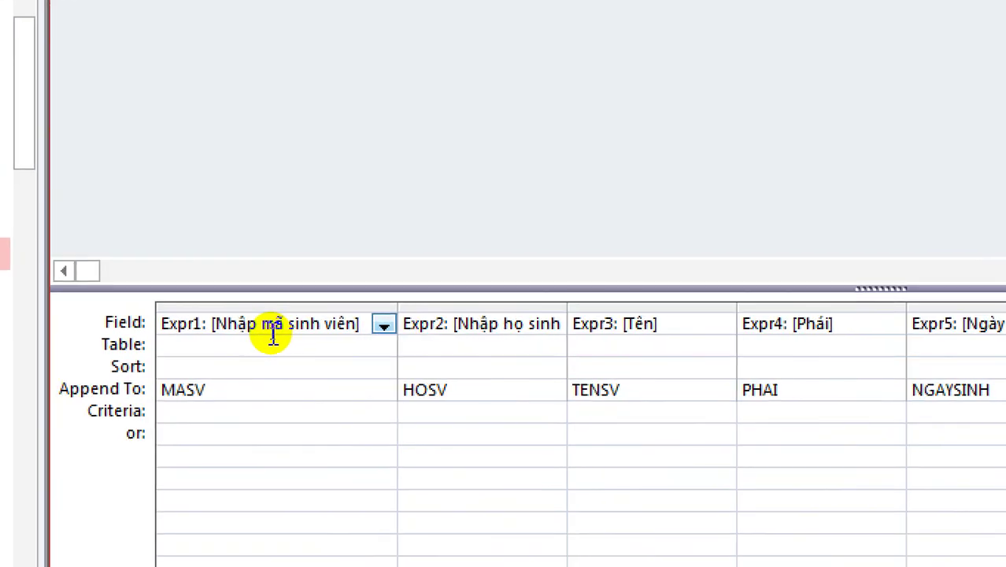
pyautogui.moveTo(265, 328); pyautogui.dragTo(244, 328)
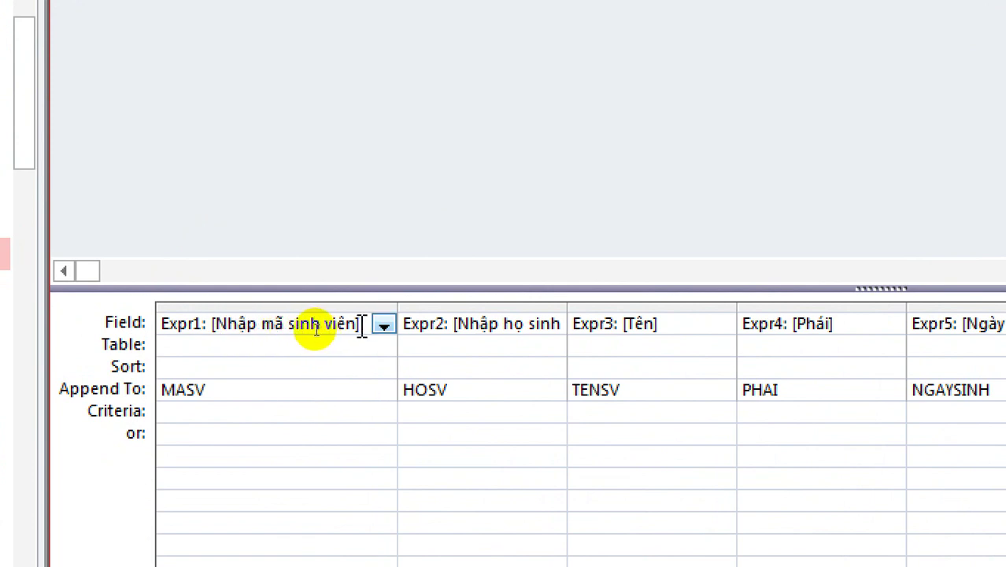
pyautogui.moveTo(360, 327); pyautogui.dragTo(285, 326)
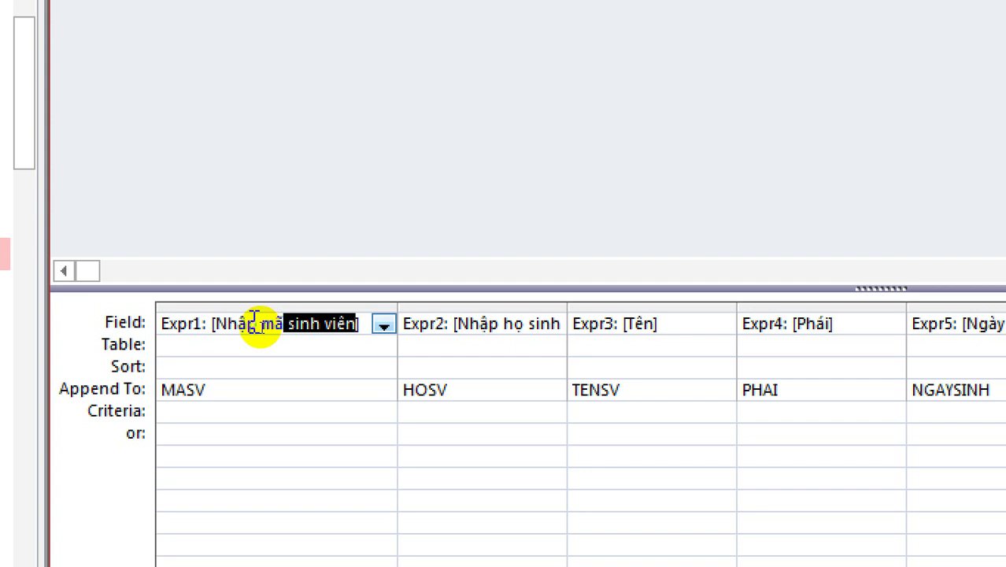
pyautogui.click(246, 325)
pyautogui.moveTo(364, 326); pyautogui.dragTo(217, 326)
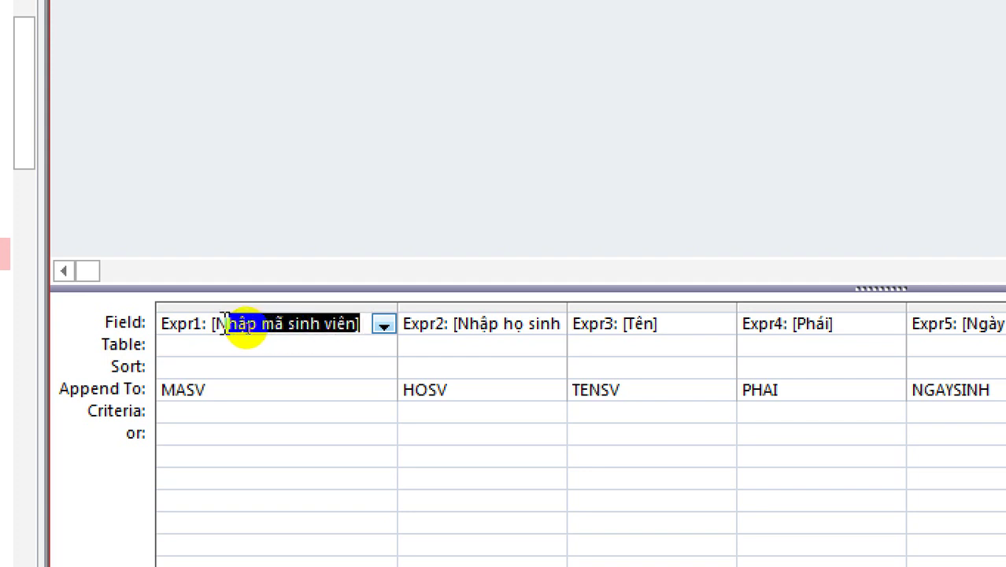
pyautogui.click(237, 323)
pyautogui.click(308, 325)
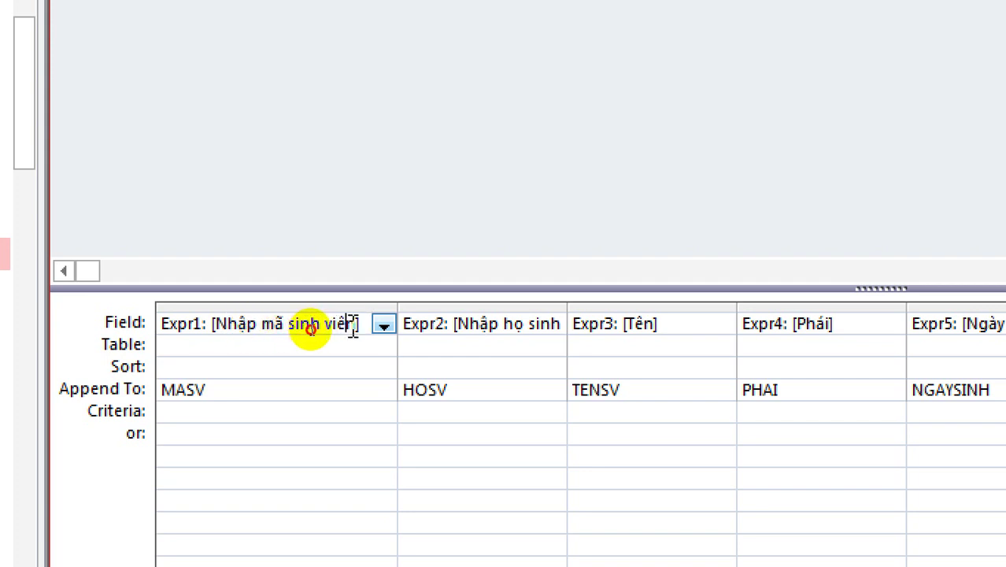
pyautogui.moveTo(357, 327); pyautogui.dragTo(225, 322)
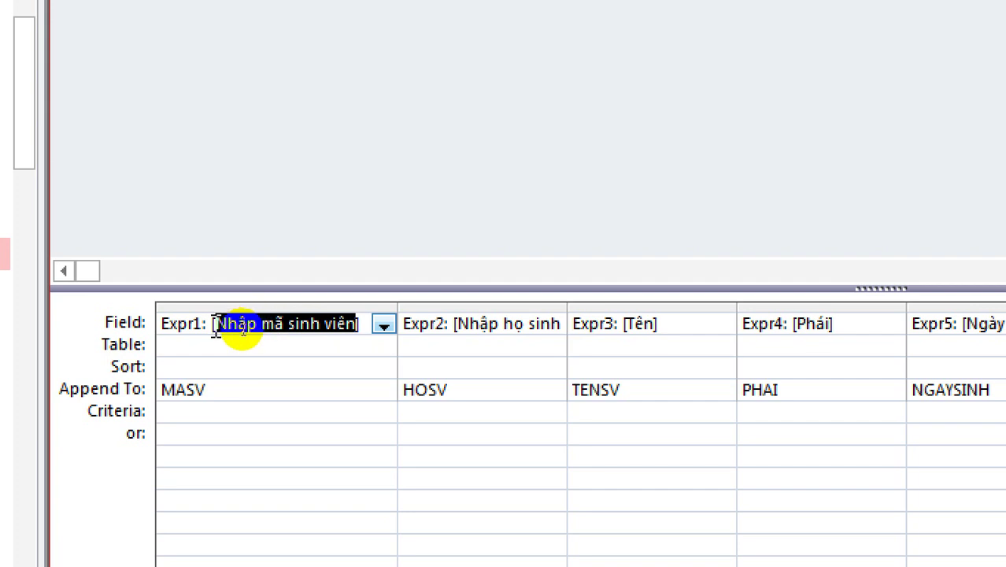
pyautogui.click(294, 326)
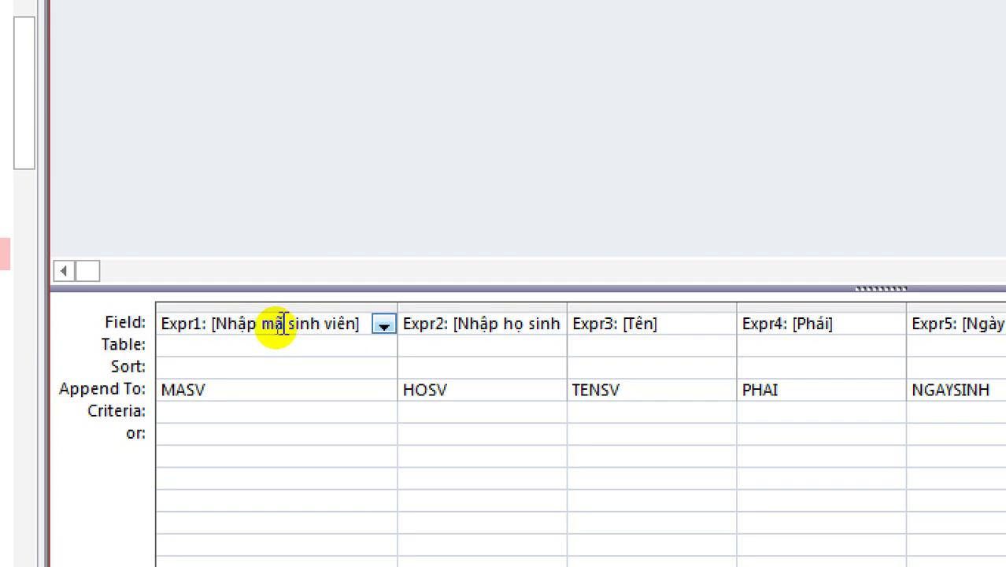
pyautogui.click(285, 326)
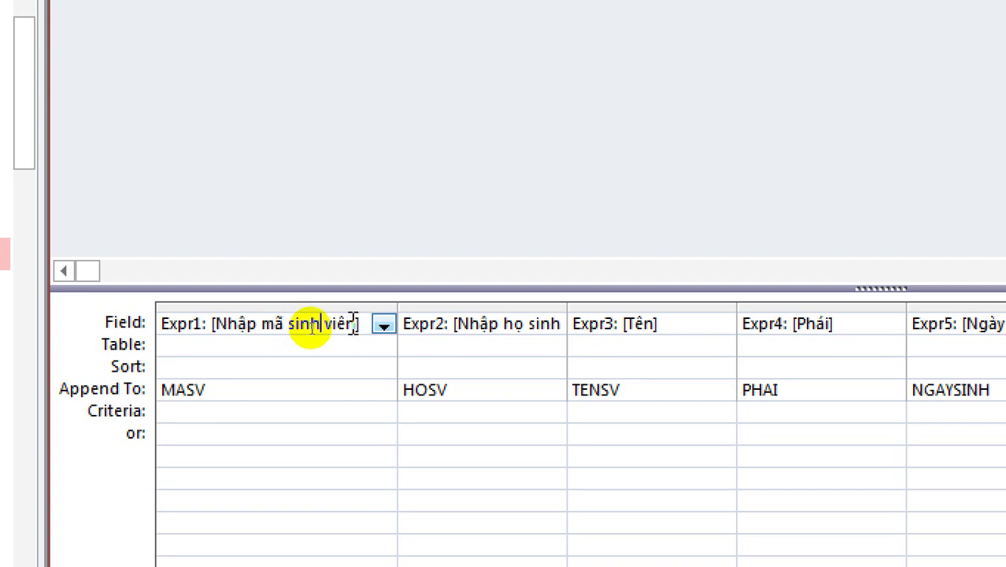
pyautogui.moveTo(345, 325); pyautogui.dragTo(236, 330)
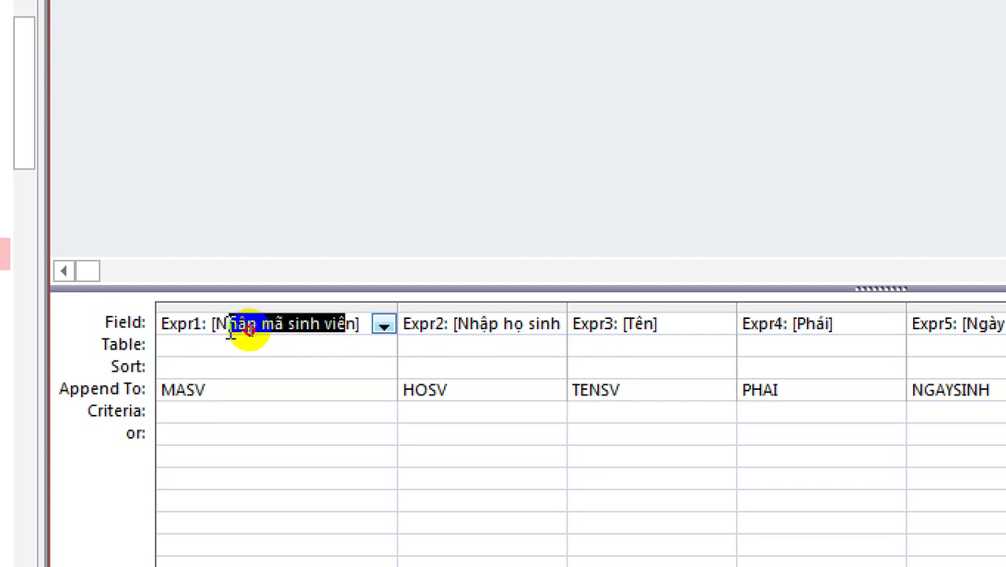
pyautogui.click(318, 324)
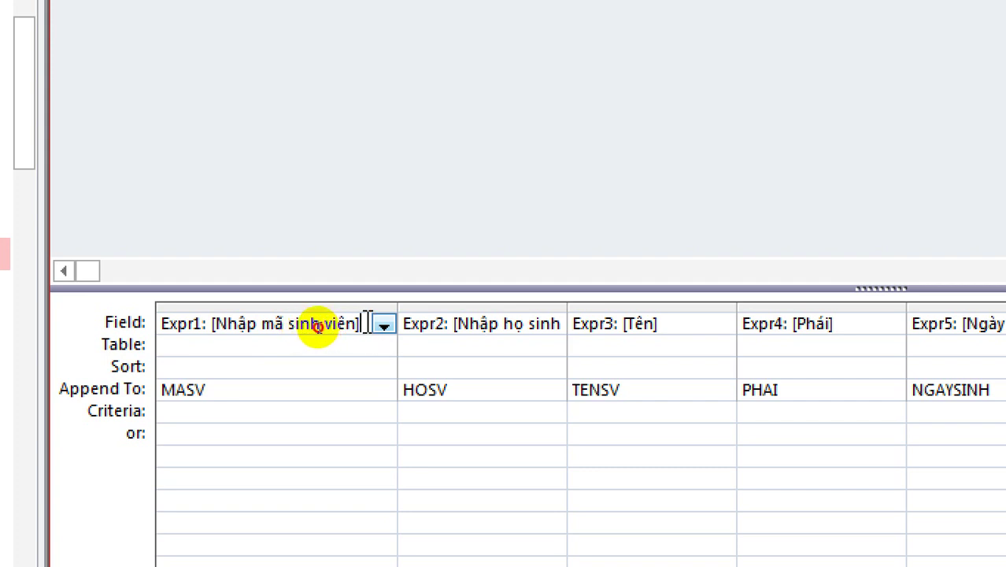
pyautogui.moveTo(367, 324); pyautogui.dragTo(213, 330)
pyautogui.click(216, 331)
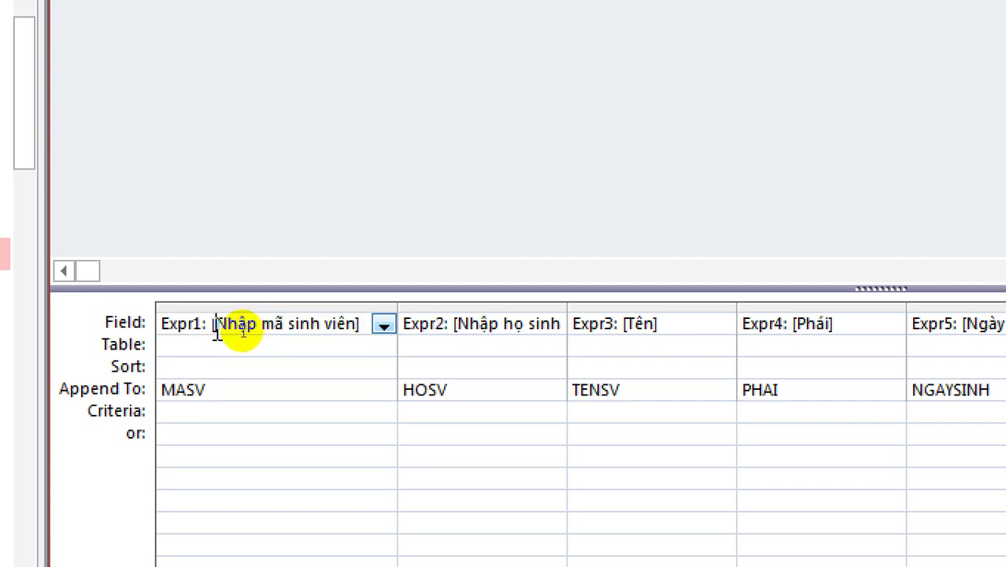
pyautogui.moveTo(213, 327); pyautogui.dragTo(359, 324)
pyautogui.click(322, 332)
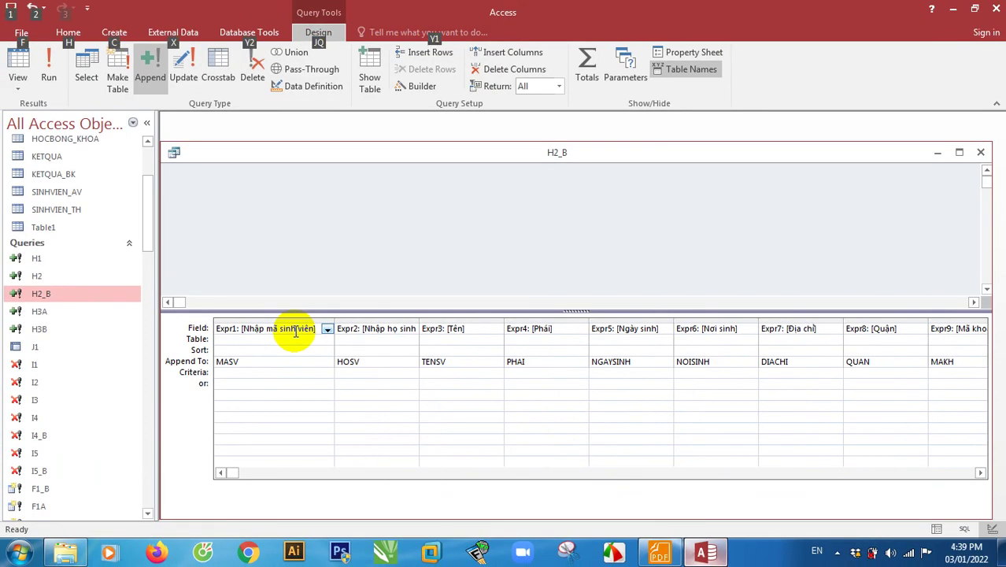
# Close query H2_B and discard its design changes.
pyautogui.click(480, 332)
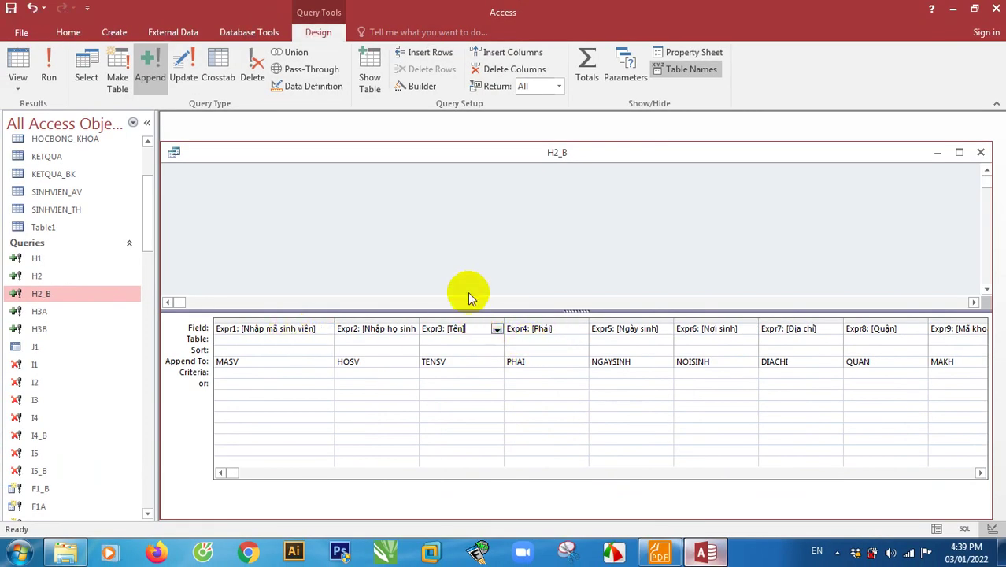
pyautogui.click(981, 151)
pyautogui.click(509, 316)
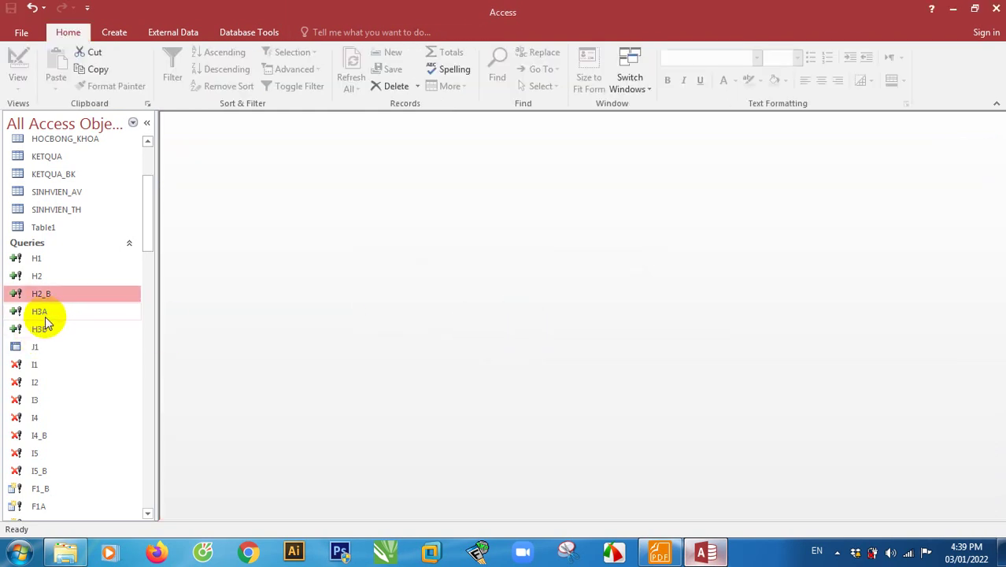
# Switch to the PDF in Foxit Reader to read exercise 3 of section H, and return to Access.
pyautogui.click(660, 551)
pyautogui.scroll(-1, 409, 337)
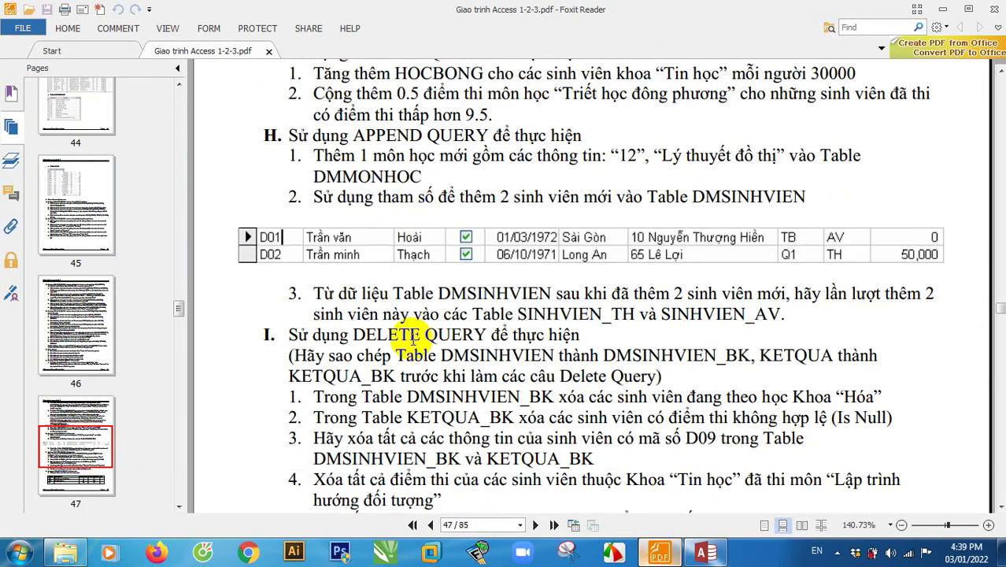
pyautogui.click(704, 552)
# Create a new query in Design view and add the DMSINHVIEN table, checking exercise 3 in the Foxit Reader PDF.
pyautogui.click(112, 32)
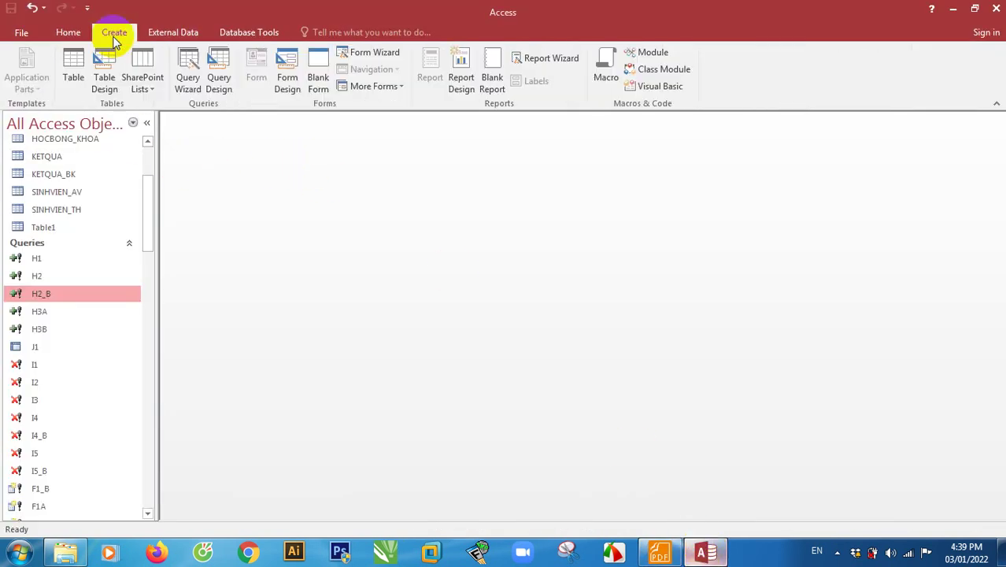
pyautogui.click(219, 83)
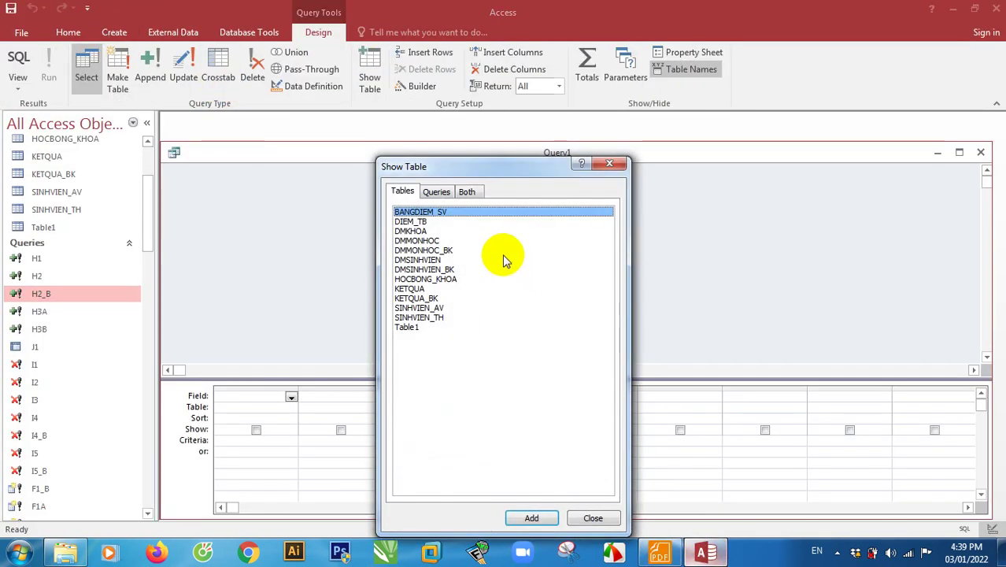
pyautogui.click(657, 553)
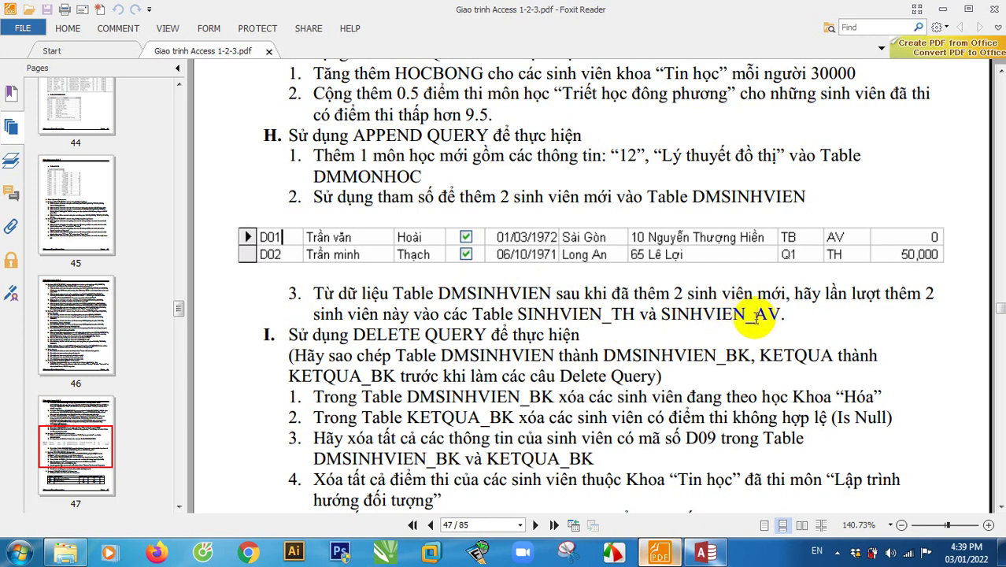
pyautogui.click(705, 553)
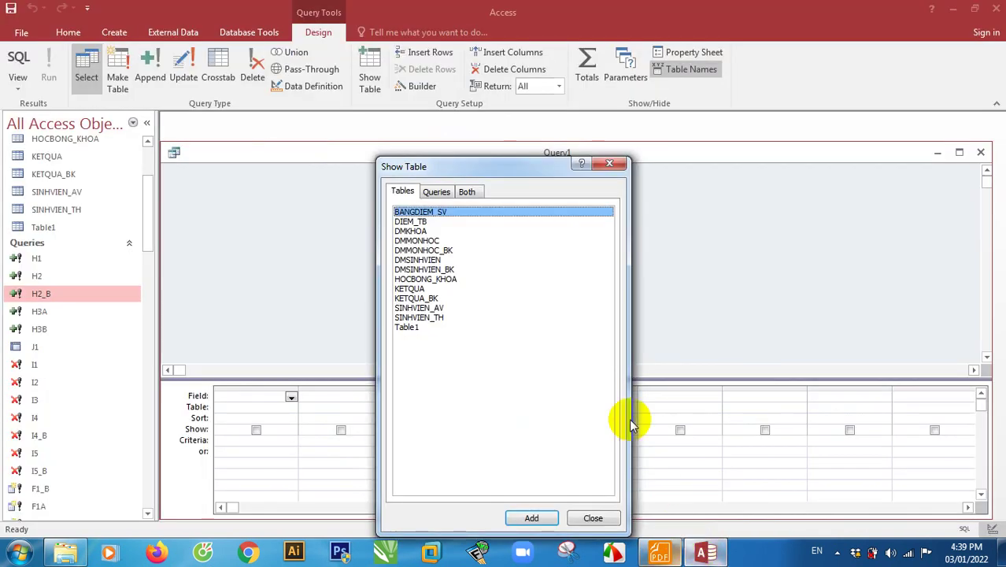
pyautogui.doubleClick(430, 260)
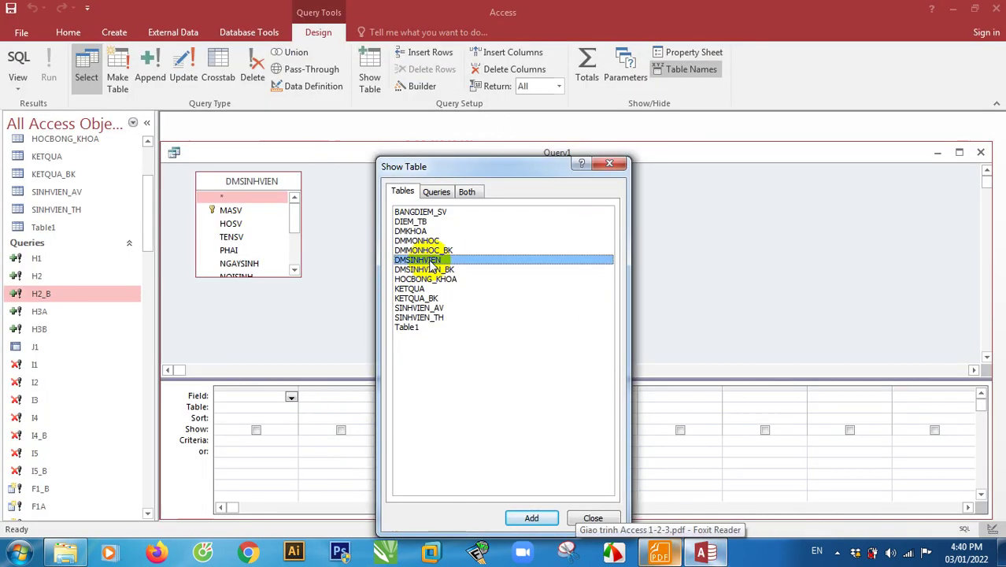
pyautogui.click(614, 162)
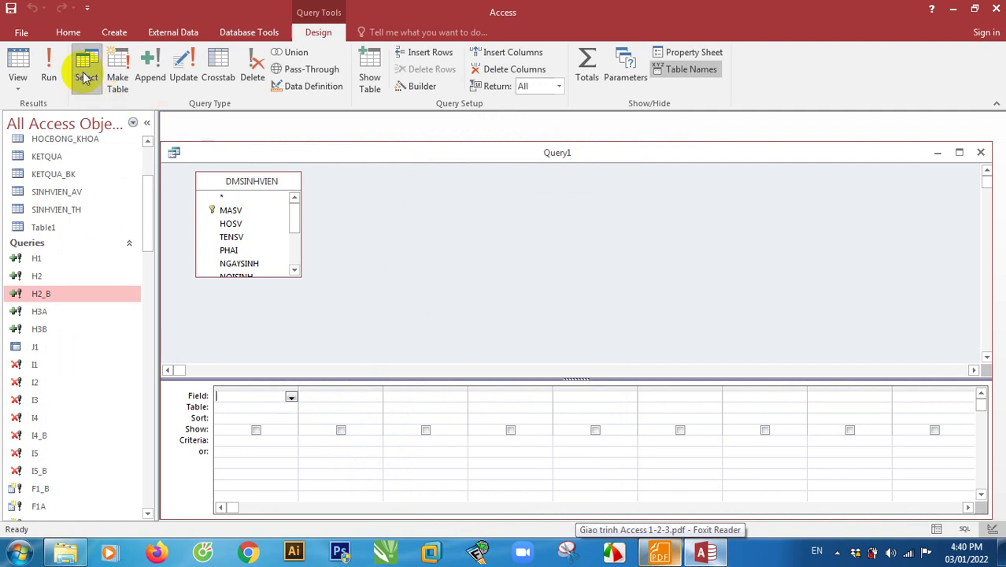
# Turn the query into an append query that targets the SINHVIEN_TH table in the current database.
pyautogui.click(149, 76)
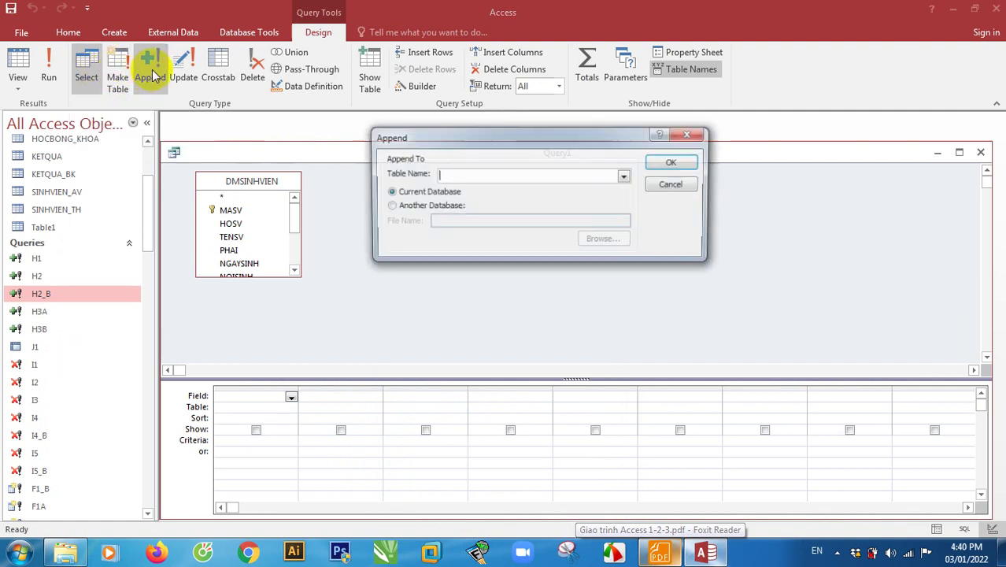
pyautogui.click(625, 178)
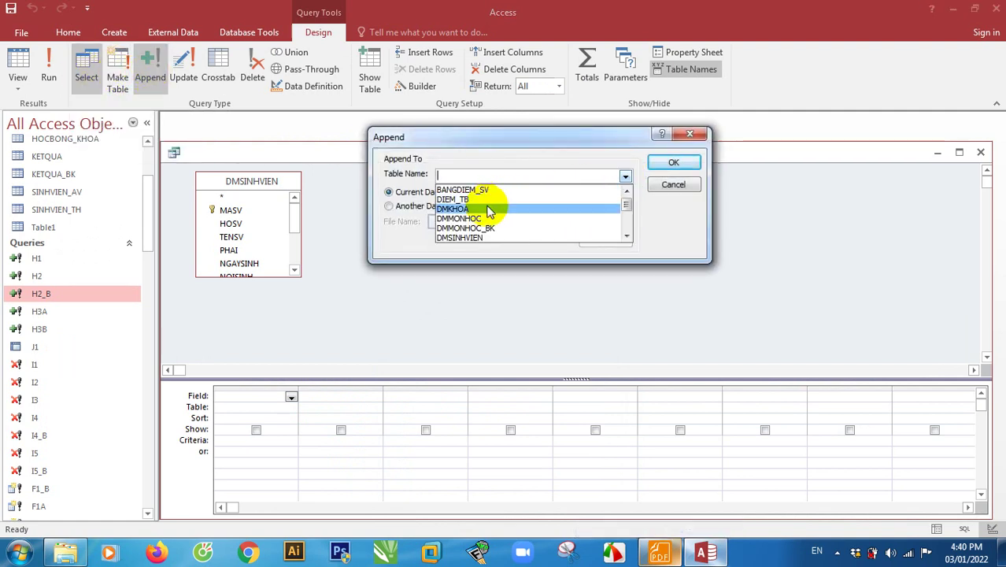
pyautogui.scroll(-1, 504, 220)
pyautogui.scroll(-1, 504, 221)
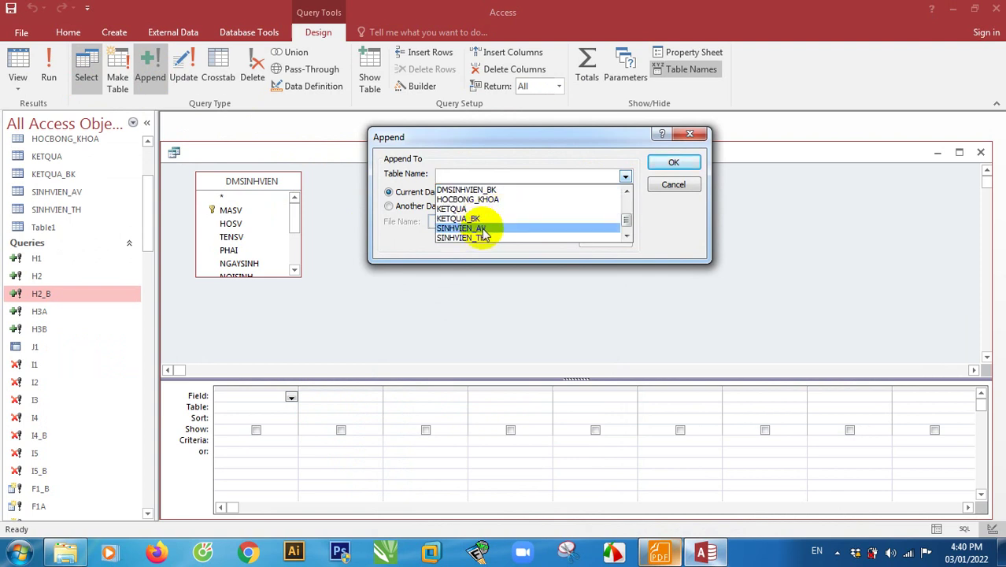
pyautogui.click(484, 236)
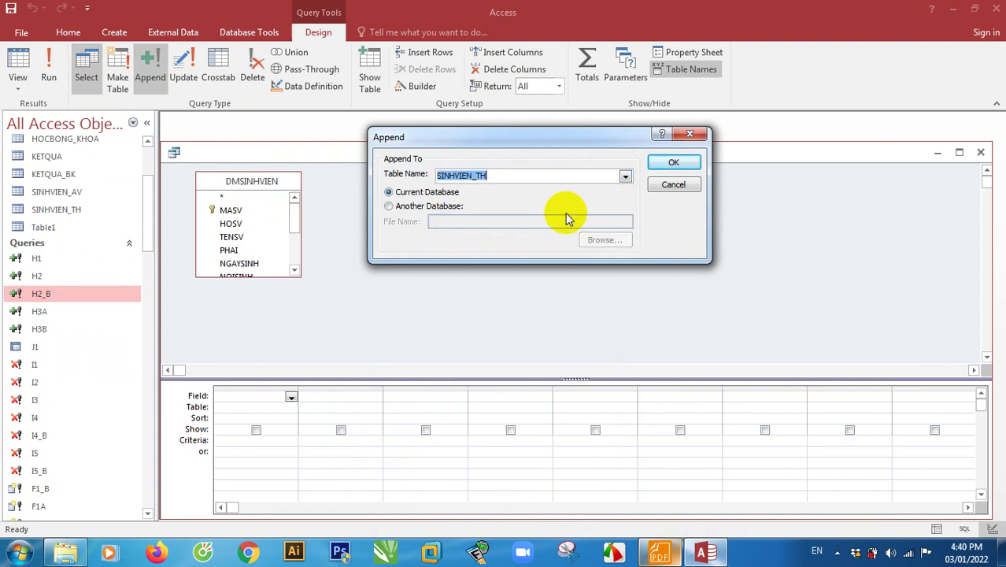
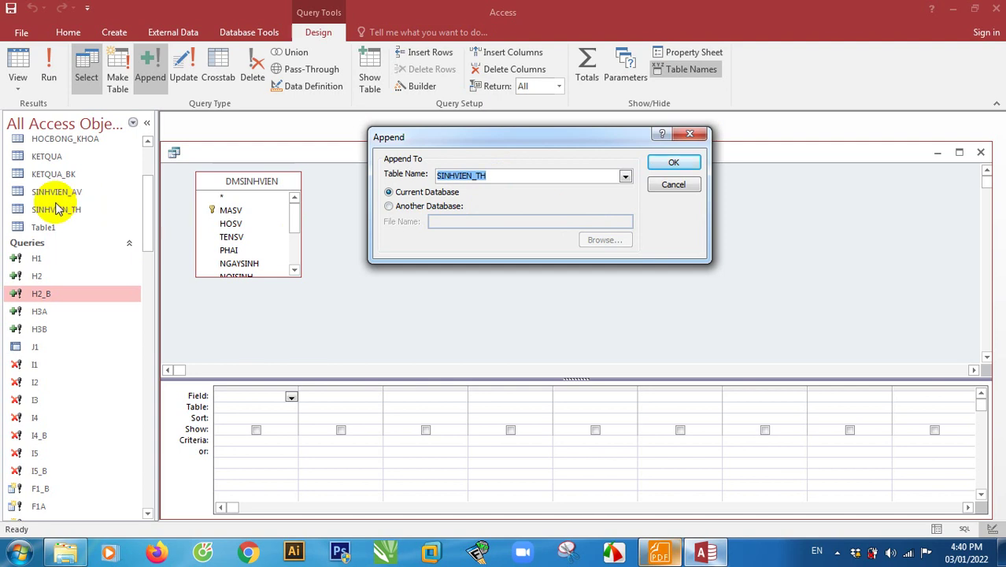
pyautogui.click(669, 163)
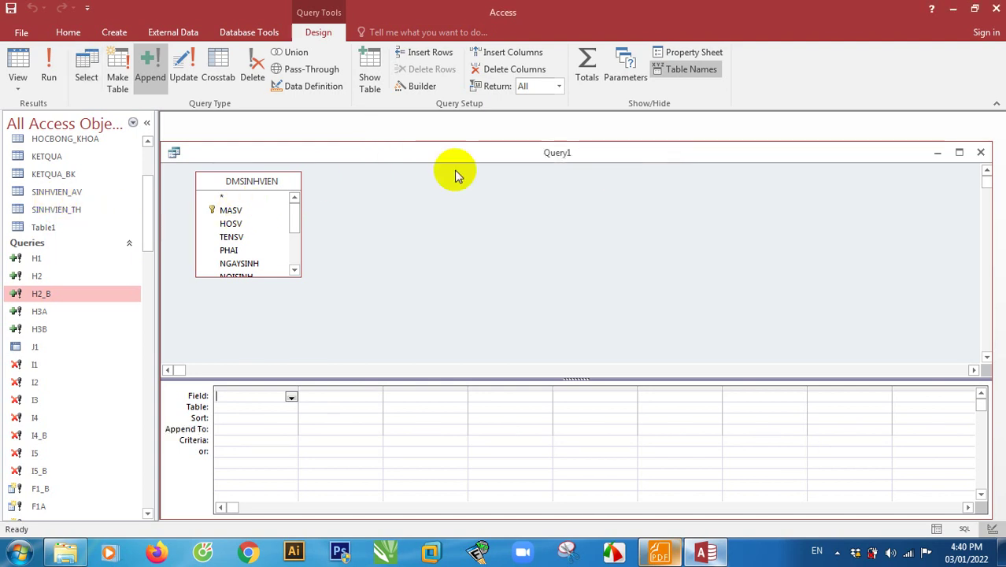
# Reposition the DMSINHVIEN field list in the design area and add its MASV and HOSV fields to the query grid.
pyautogui.click(226, 197)
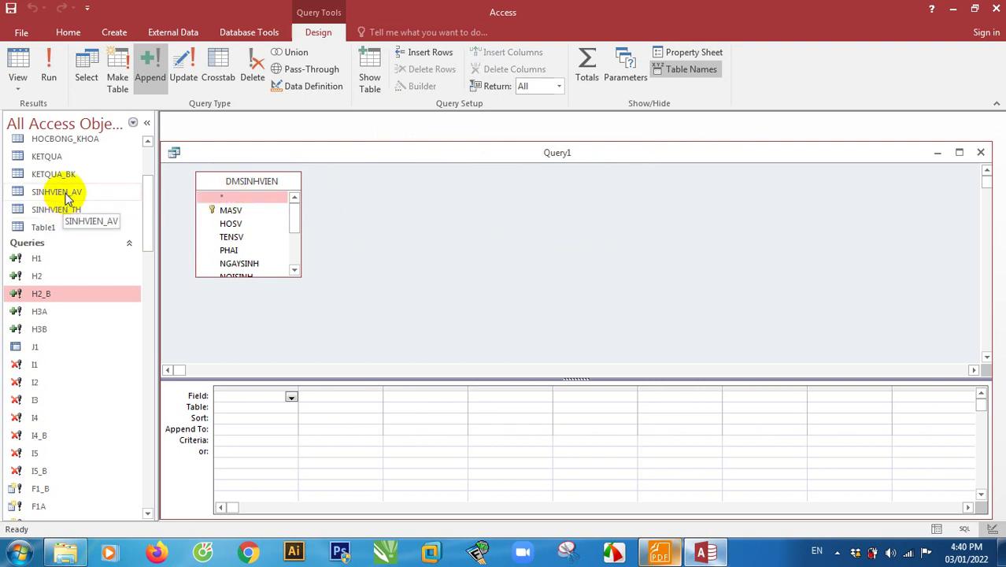
pyautogui.moveTo(254, 182); pyautogui.dragTo(395, 178)
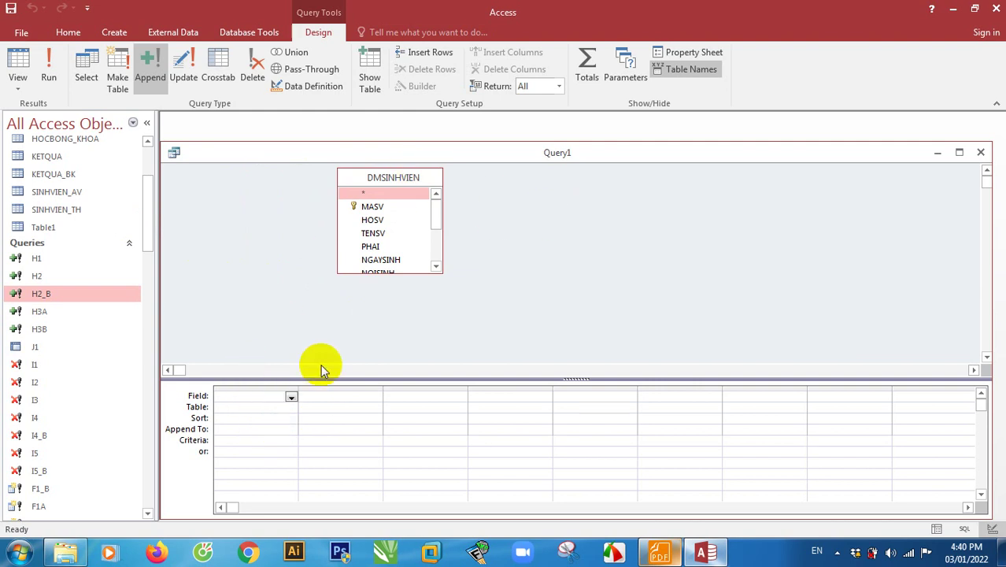
pyautogui.moveTo(437, 221); pyautogui.dragTo(429, 198)
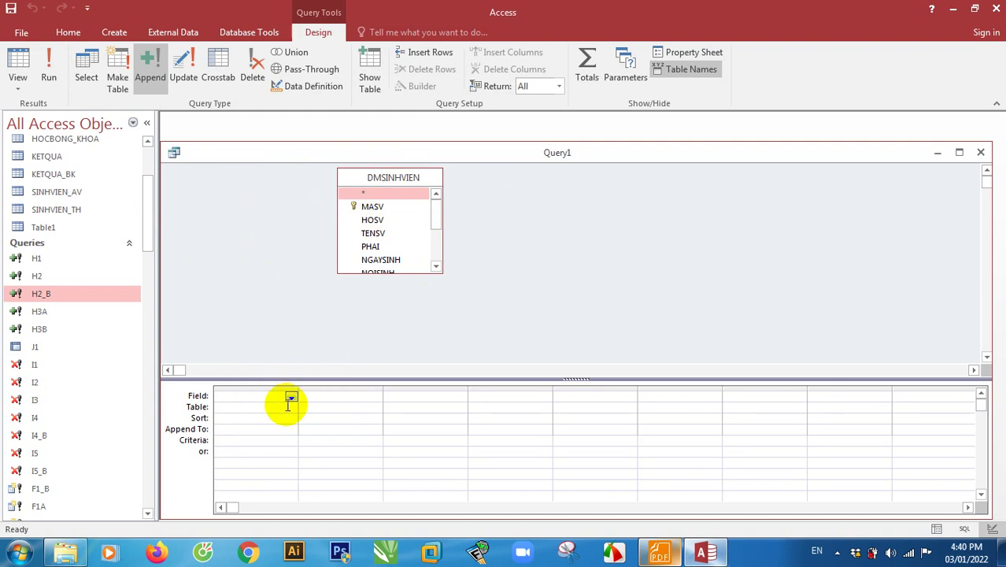
pyautogui.click(268, 429)
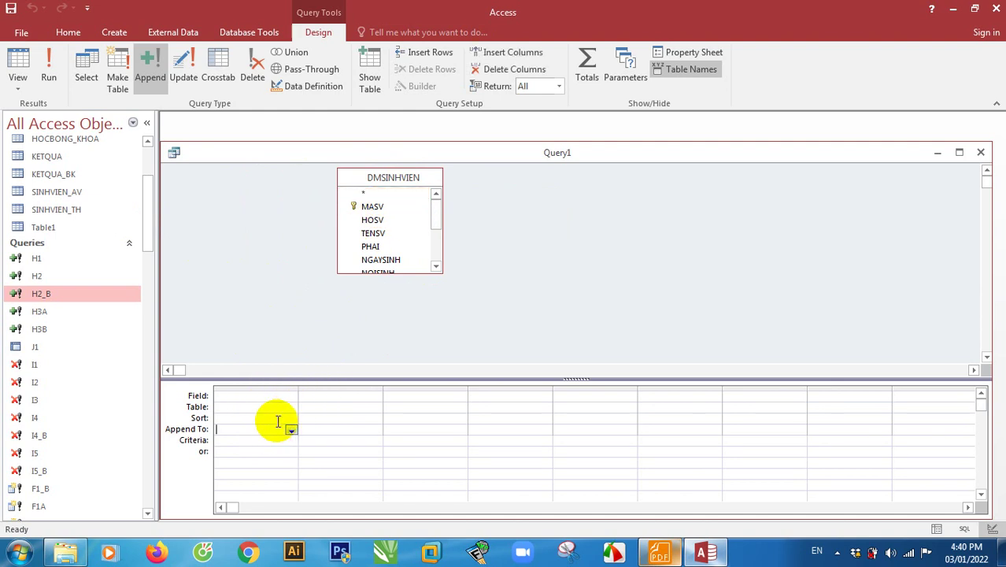
pyautogui.doubleClick(375, 207)
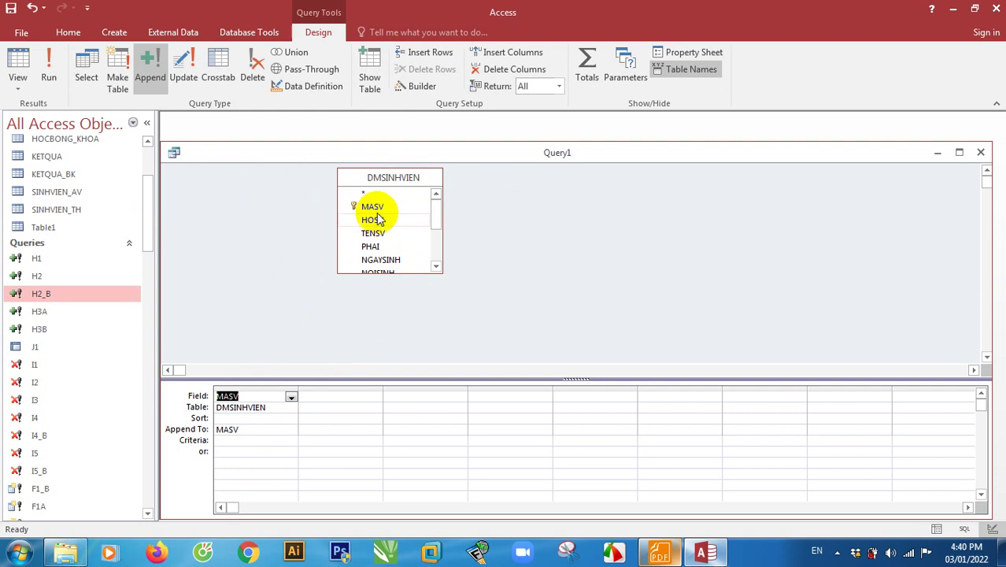
pyautogui.doubleClick(373, 219)
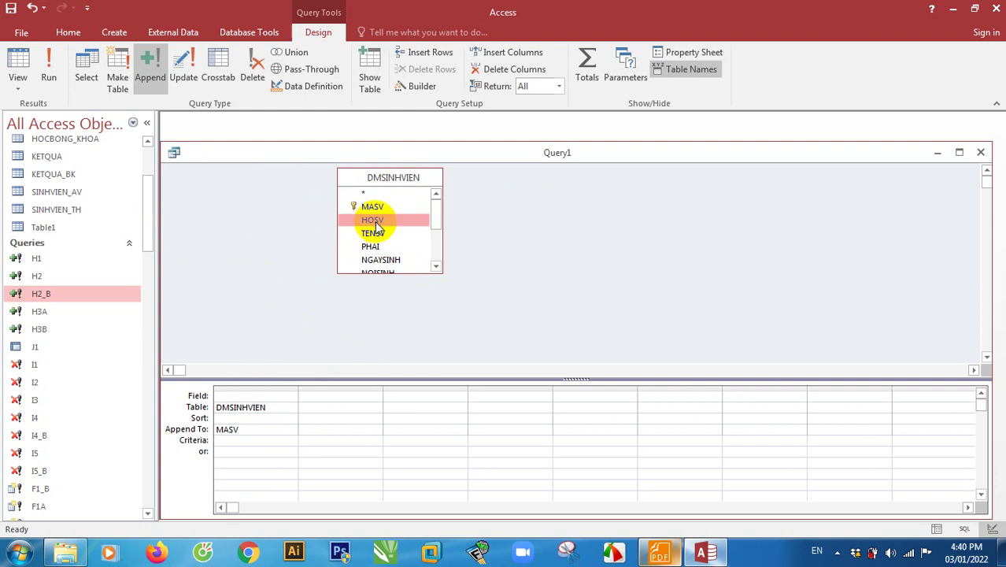
# Choose MASV as both the source field and the Append To field of the query's first column.
pyautogui.click(254, 429)
pyautogui.click(288, 396)
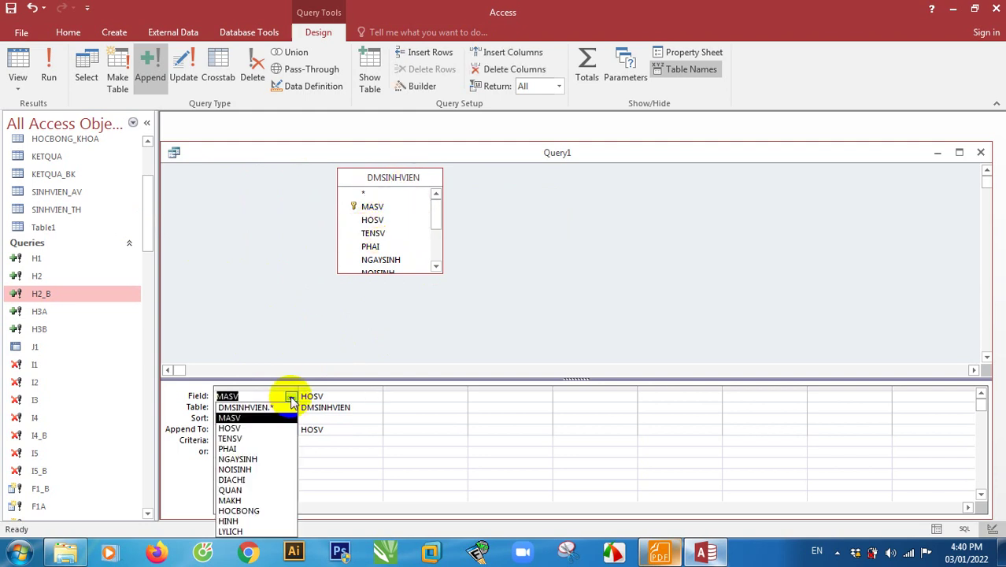
pyautogui.click(263, 417)
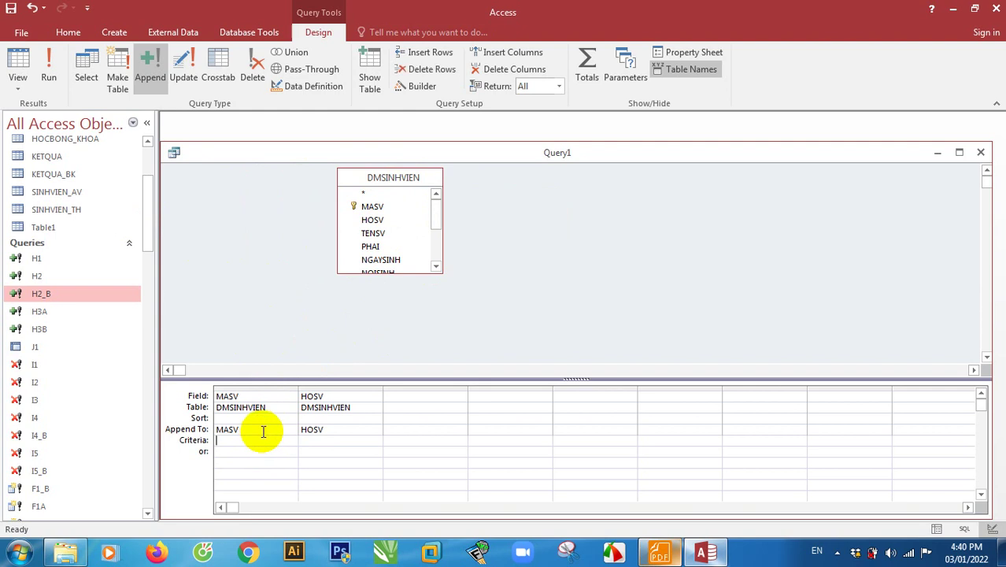
pyautogui.click(264, 431)
pyautogui.click(290, 430)
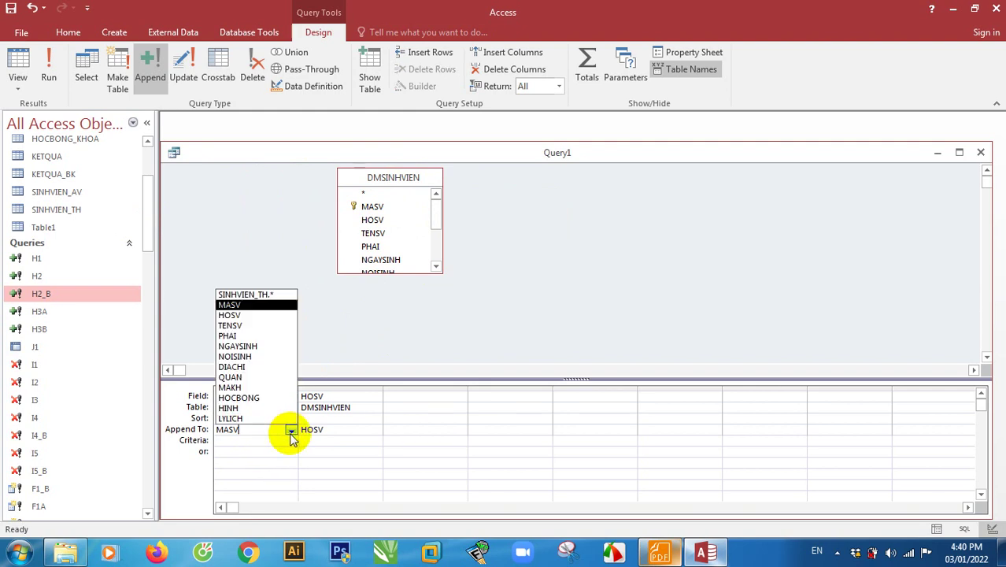
pyautogui.click(261, 306)
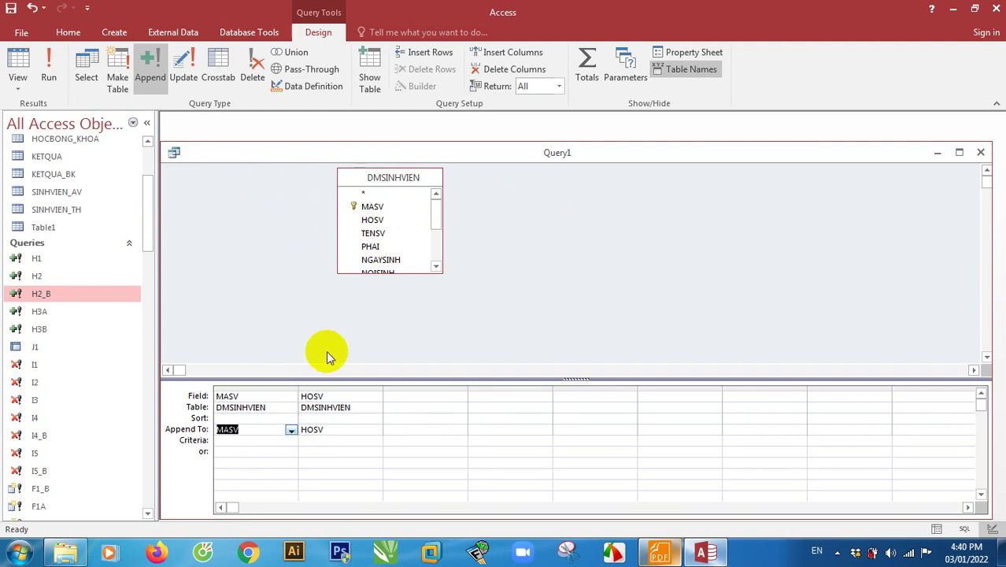
# Add the TENSV, PHAI and NGAYSINH fields of DMSINHVIEN to the query grid.
pyautogui.click(404, 398)
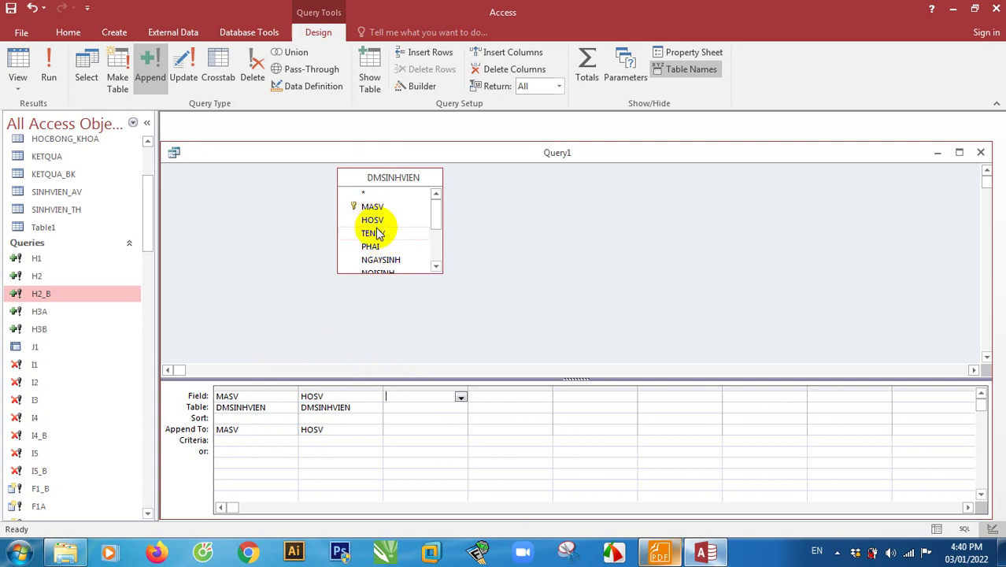
pyautogui.doubleClick(377, 236)
pyautogui.doubleClick(373, 247)
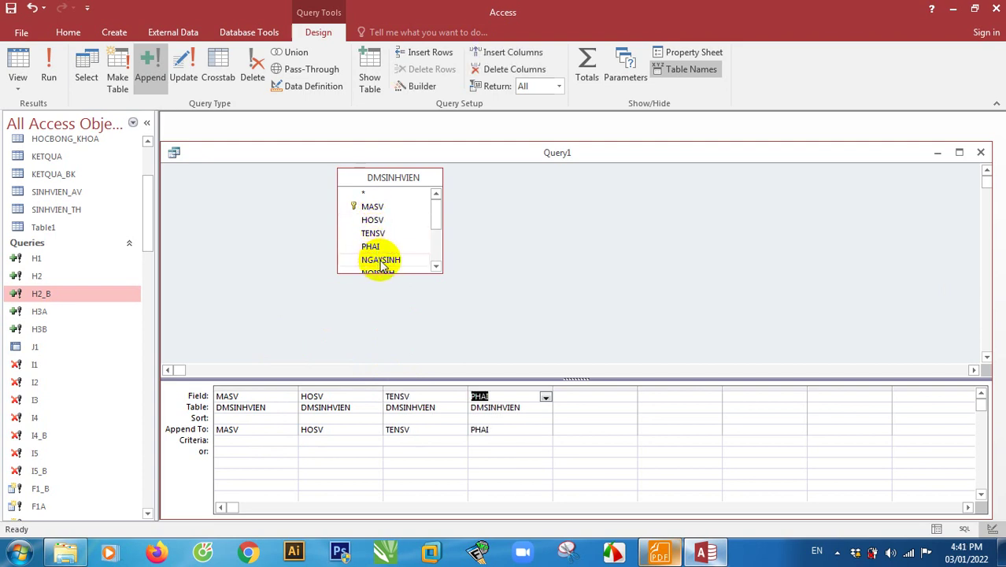
pyautogui.doubleClick(398, 261)
# Add the remaining DMSINHVIEN fields NOISINH, DIACHI, QUAN, MAKH, HOCBONG, HINH and LYLICH to the query grid.
pyautogui.moveTo(435, 218); pyautogui.dragTo(440, 236)
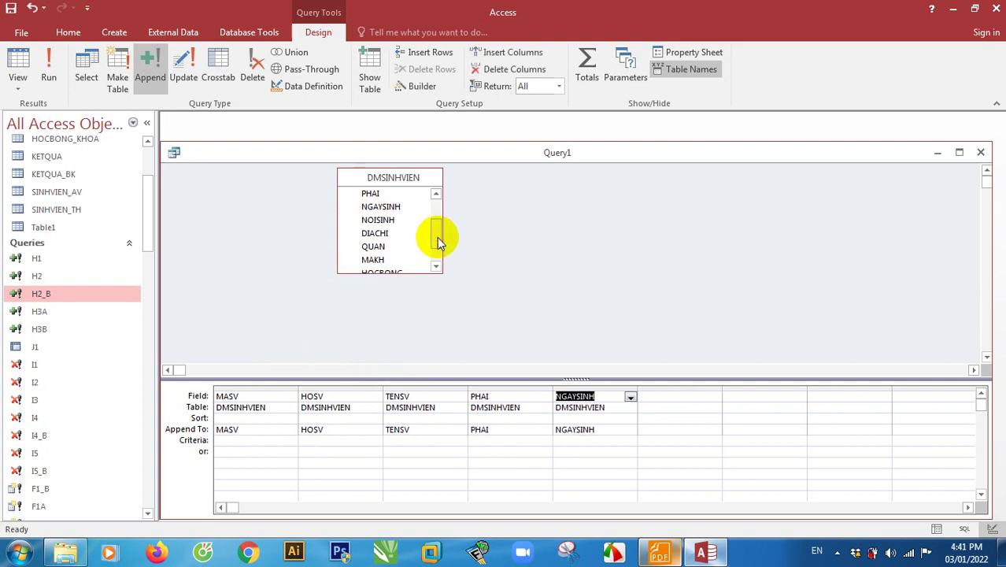
pyautogui.doubleClick(385, 220)
pyautogui.doubleClick(383, 235)
pyautogui.doubleClick(377, 245)
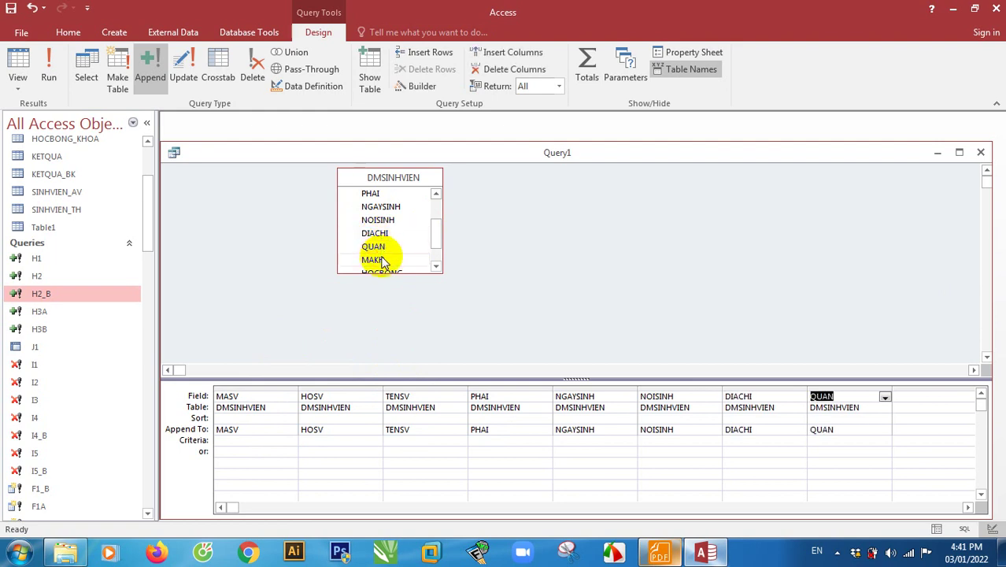
pyautogui.doubleClick(386, 260)
pyautogui.moveTo(434, 232); pyautogui.dragTo(433, 249)
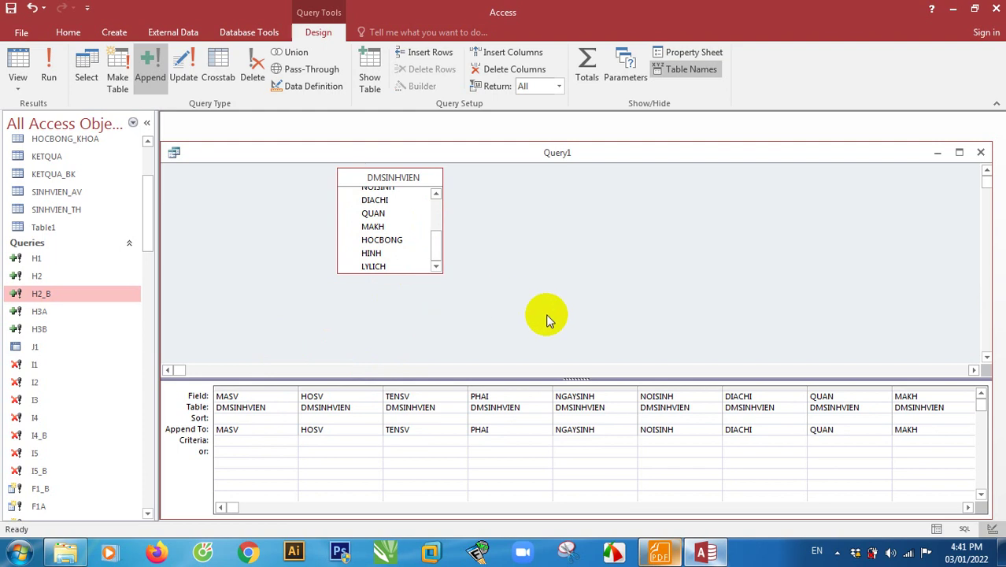
pyautogui.doubleClick(374, 254)
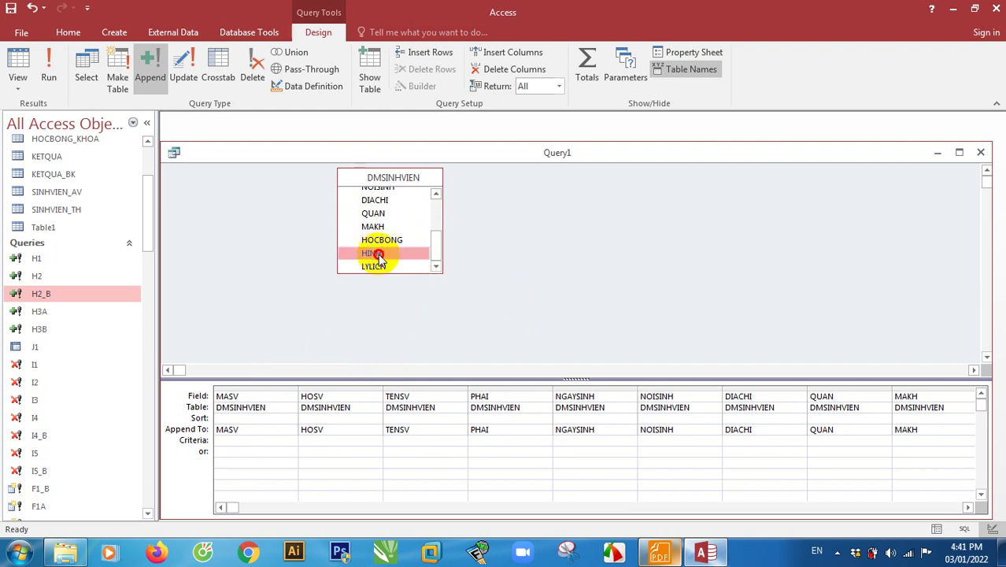
pyautogui.doubleClick(373, 266)
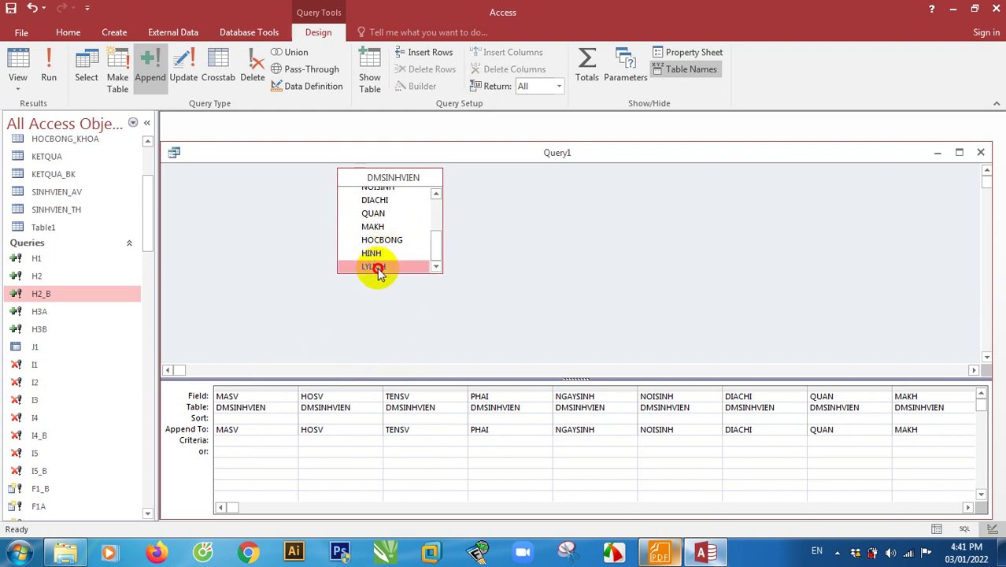
# Review the append field mappings across the design grid against SINHVIEN_TH and select the LYLICH column.
pyautogui.click(467, 508)
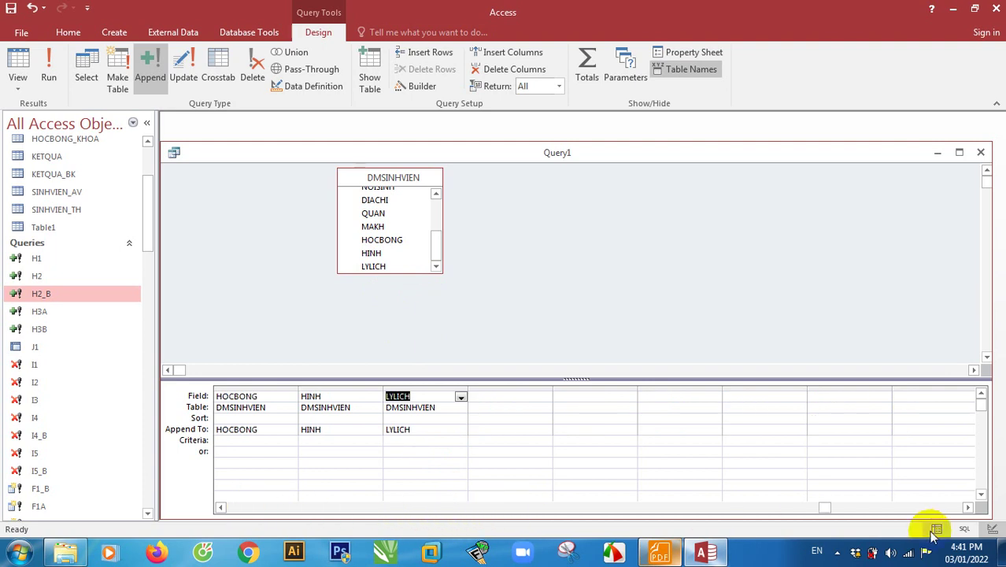
pyautogui.moveTo(826, 510); pyautogui.dragTo(265, 499)
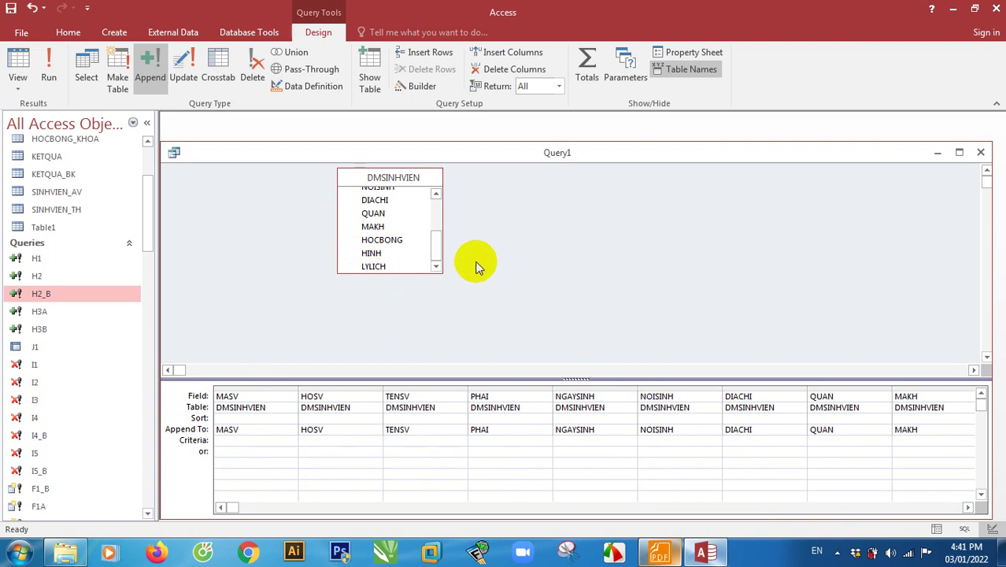
pyautogui.moveTo(434, 234); pyautogui.dragTo(434, 183)
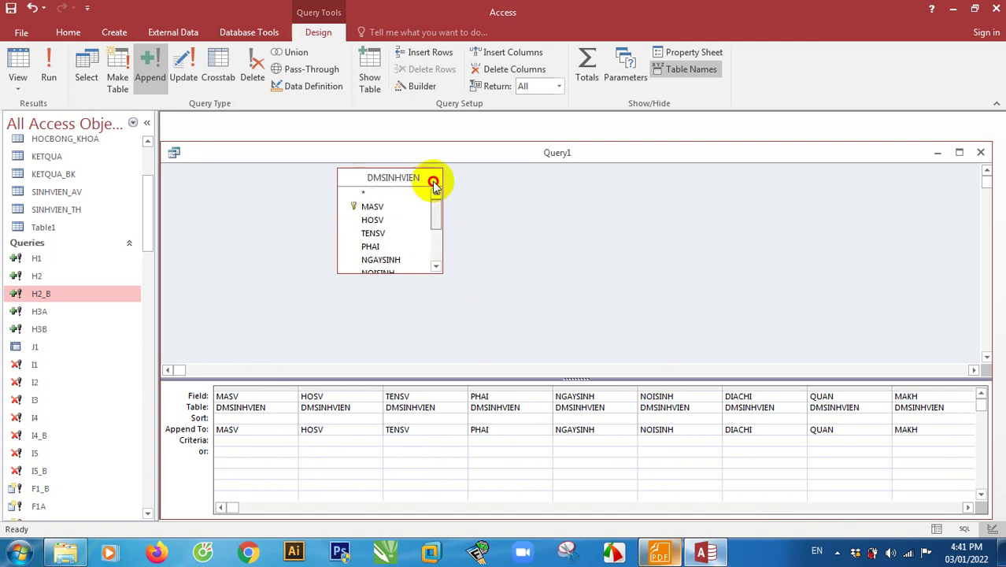
pyautogui.click(69, 209)
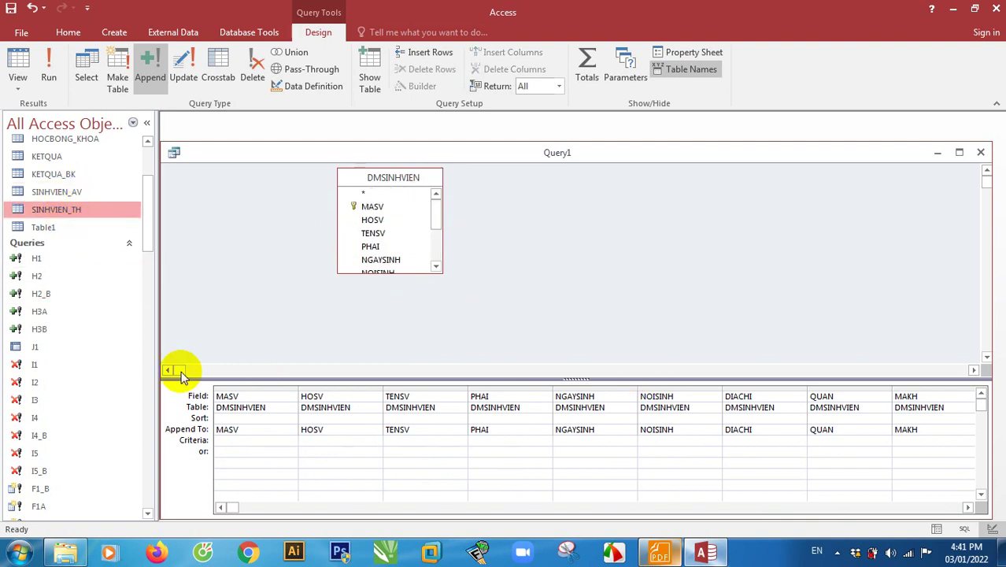
pyautogui.moveTo(235, 508); pyautogui.dragTo(667, 530)
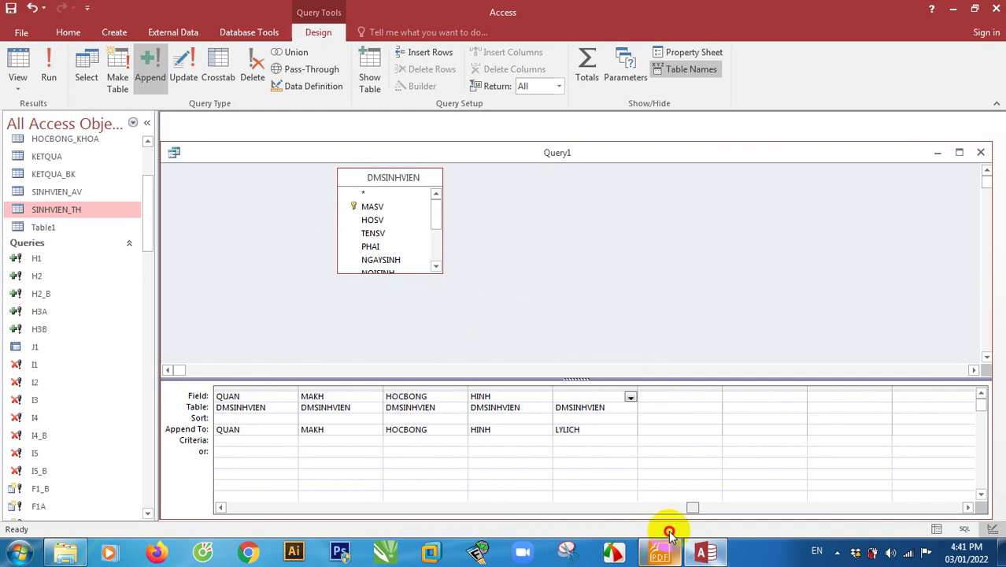
pyautogui.click(603, 386)
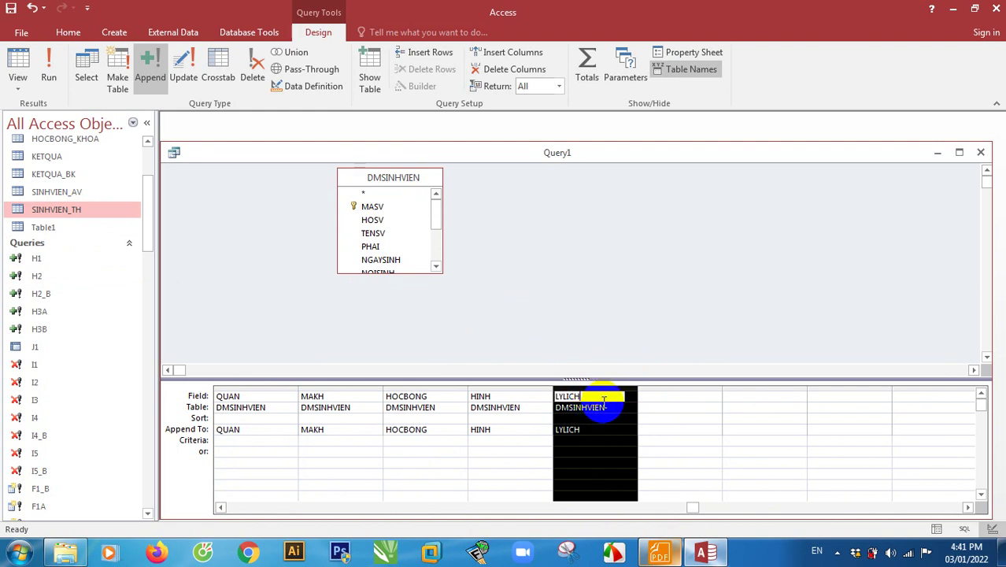
# Check the Append To field choices for the query's LYLICH column, keeping LYLICH as the target.
pyautogui.click(617, 407)
pyautogui.click(611, 430)
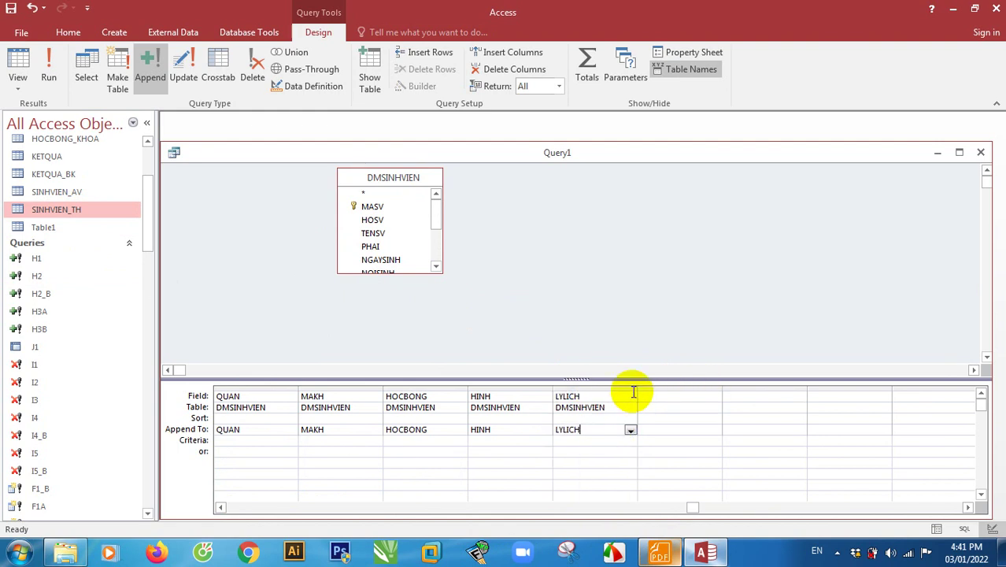
pyautogui.click(627, 394)
pyautogui.click(629, 430)
pyautogui.click(631, 430)
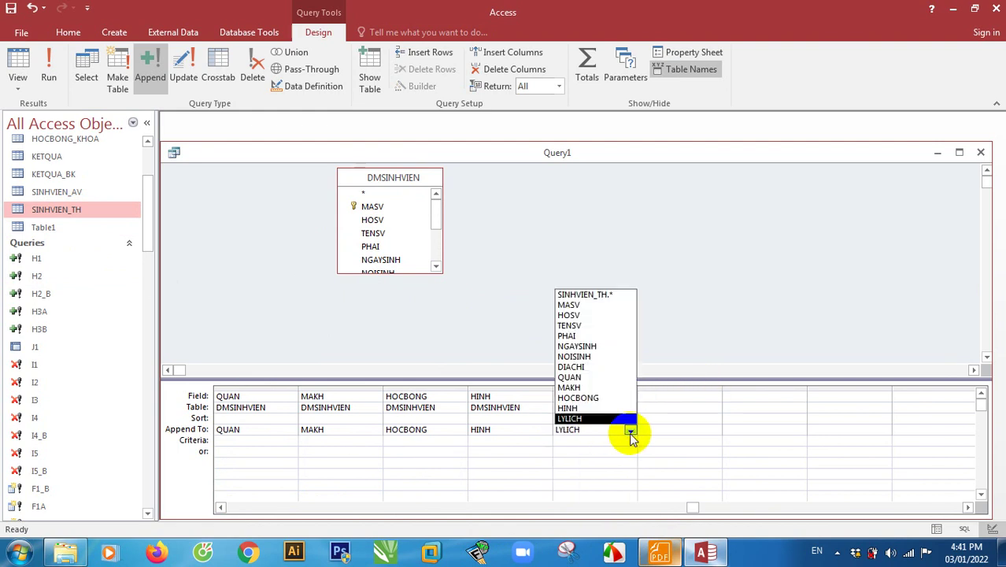
pyautogui.click(631, 430)
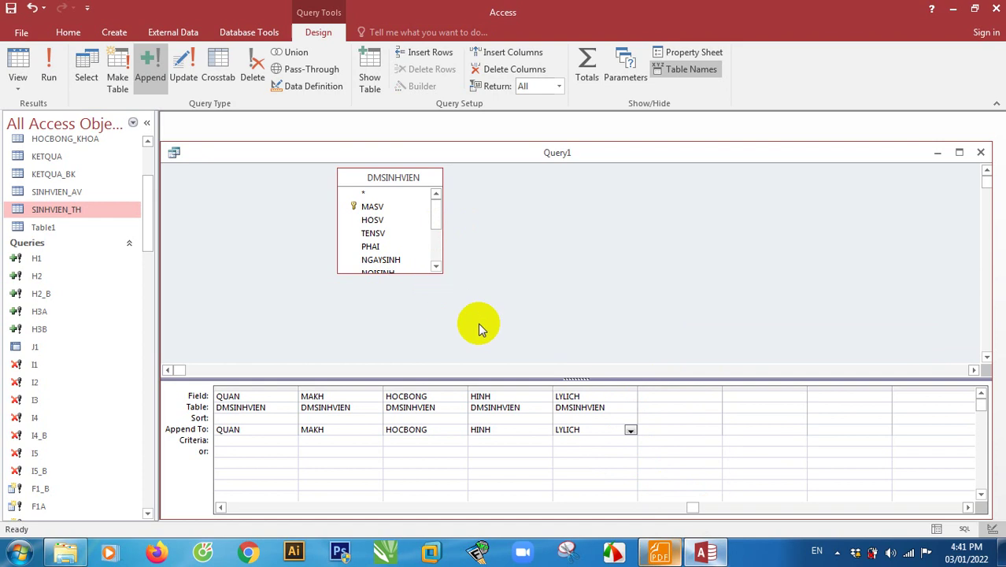
# Check exercise 3 in the PDF and set the MASV column's criteria to "D02" in the Access query.
pyautogui.moveTo(692, 508); pyautogui.dragTo(444, 488)
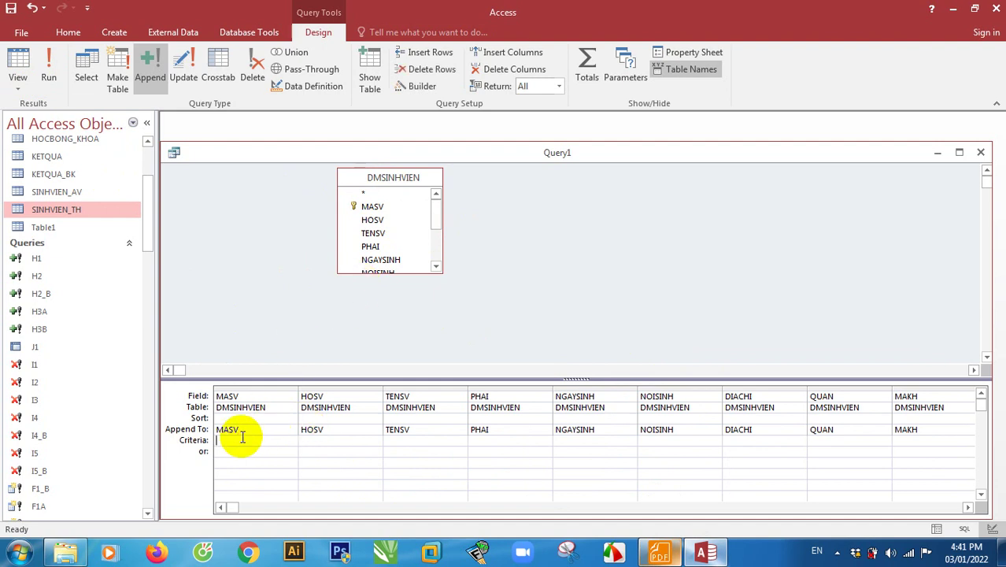
pyautogui.click(660, 553)
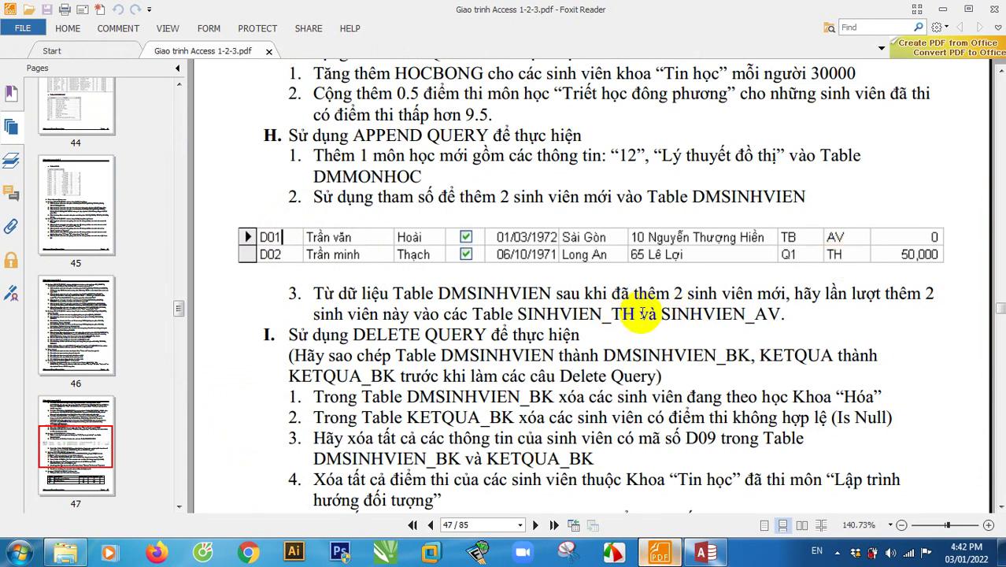
pyautogui.click(707, 553)
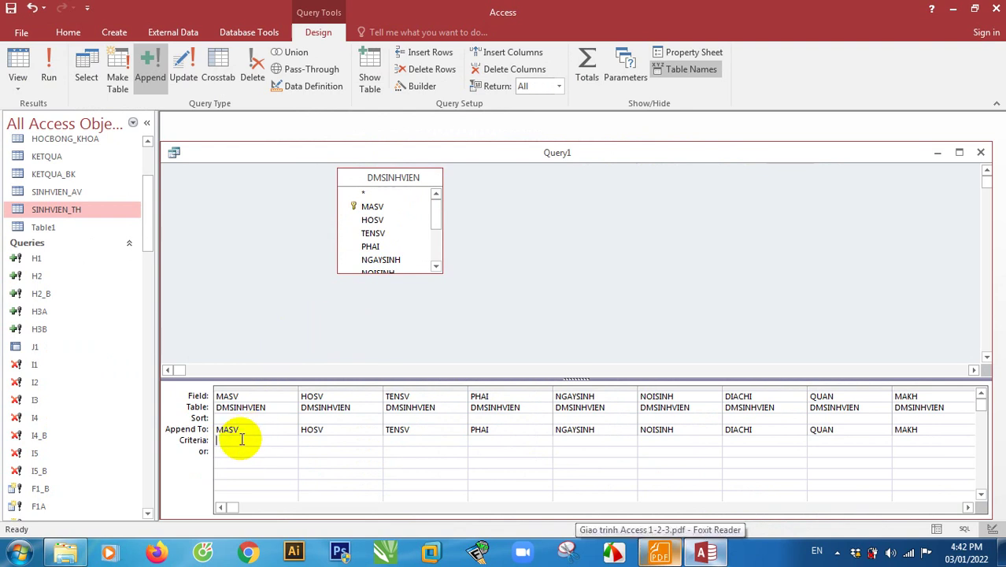
pyautogui.write('02"')
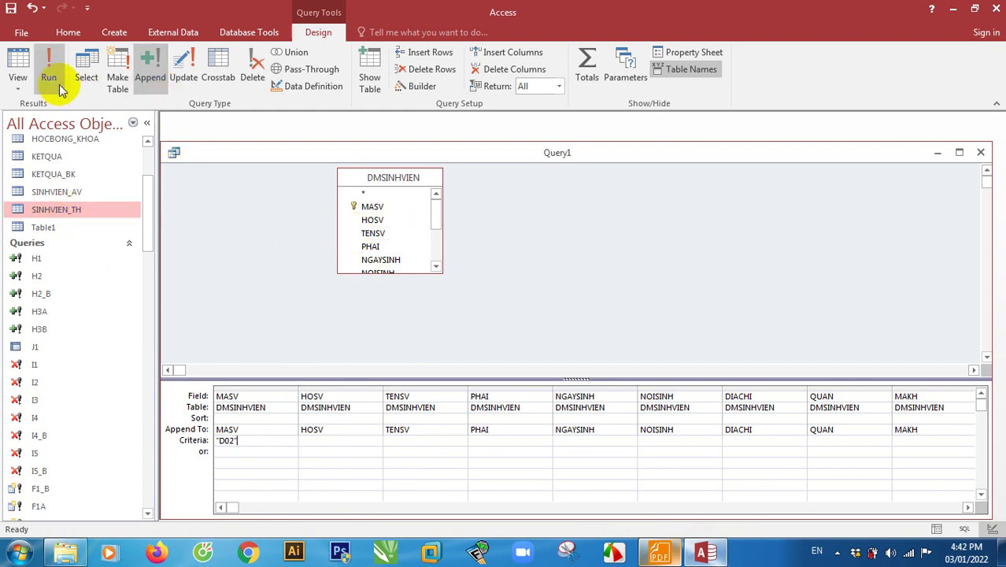
pyautogui.doubleClick(233, 440)
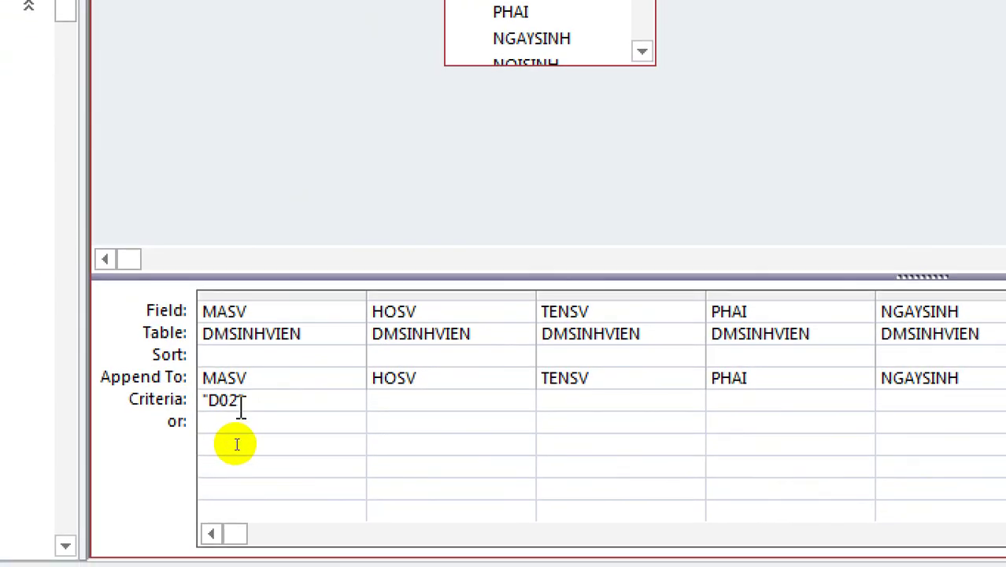
pyautogui.doubleClick(260, 398)
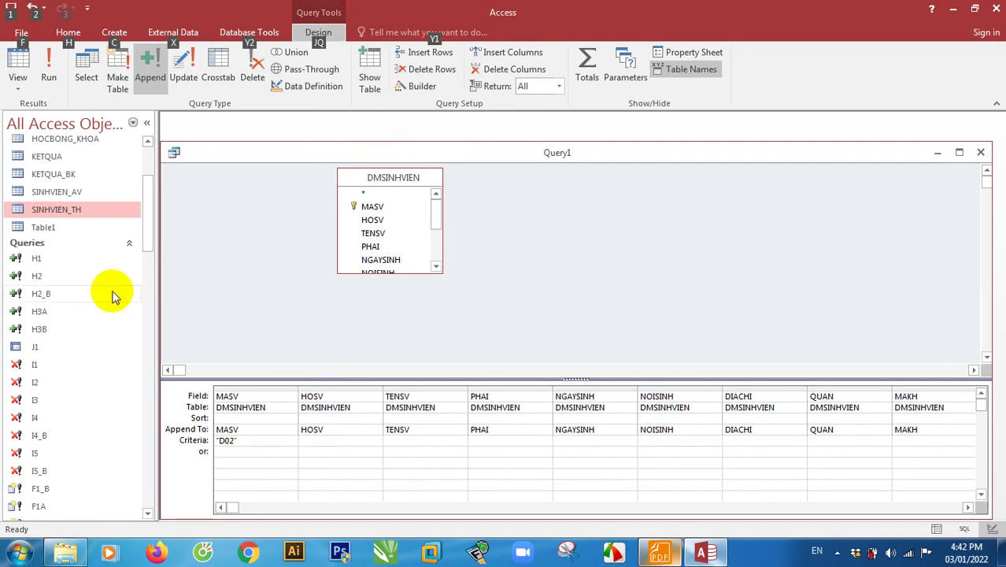
# Review the records of the SINHVIEN_TH and DMSINHVIEN tables in datasheet form, closing each table after viewing it.
pyautogui.doubleClick(59, 210)
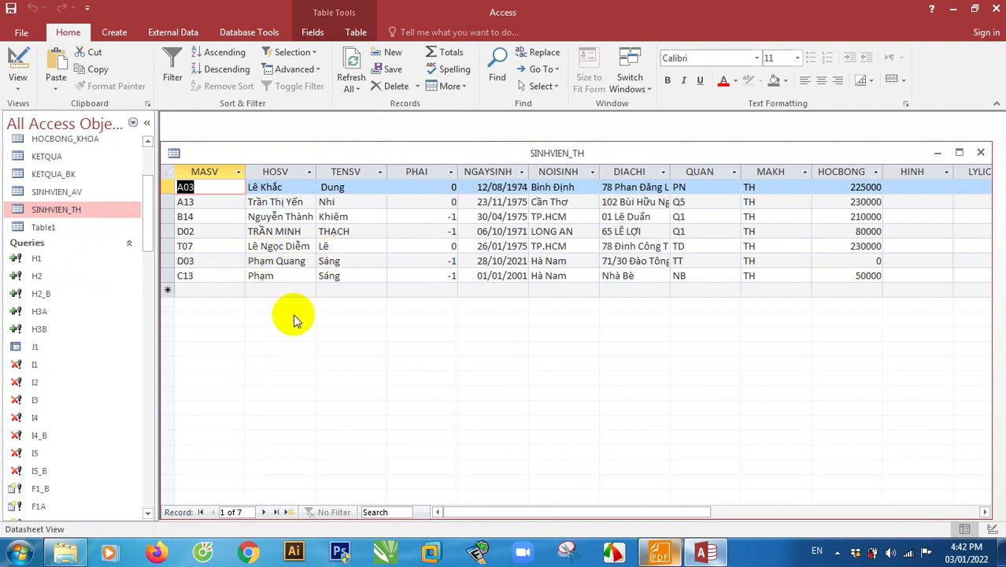
pyautogui.click(981, 152)
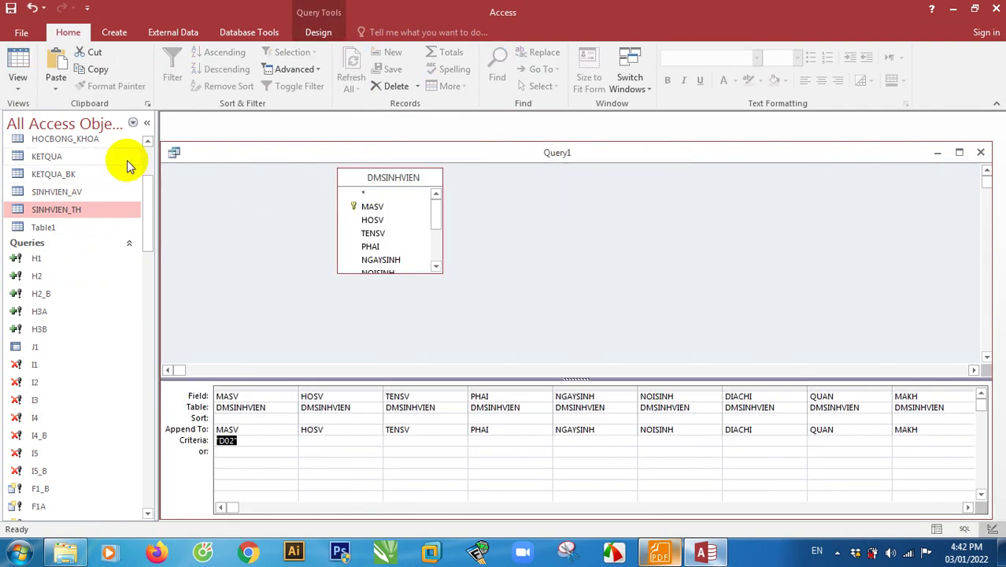
pyautogui.scroll(3, 133, 196)
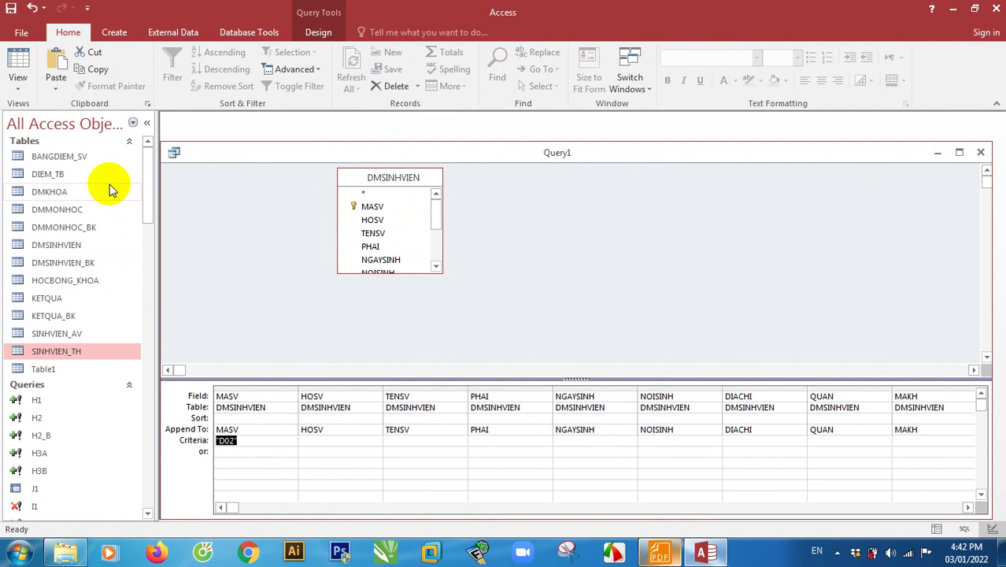
pyautogui.click(59, 248)
pyautogui.doubleClick(59, 247)
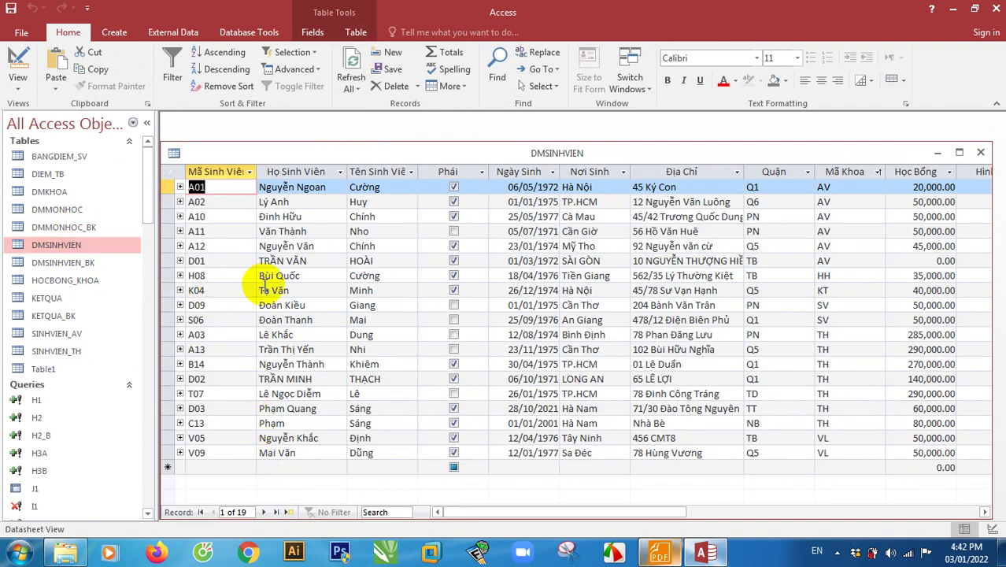
pyautogui.click(981, 152)
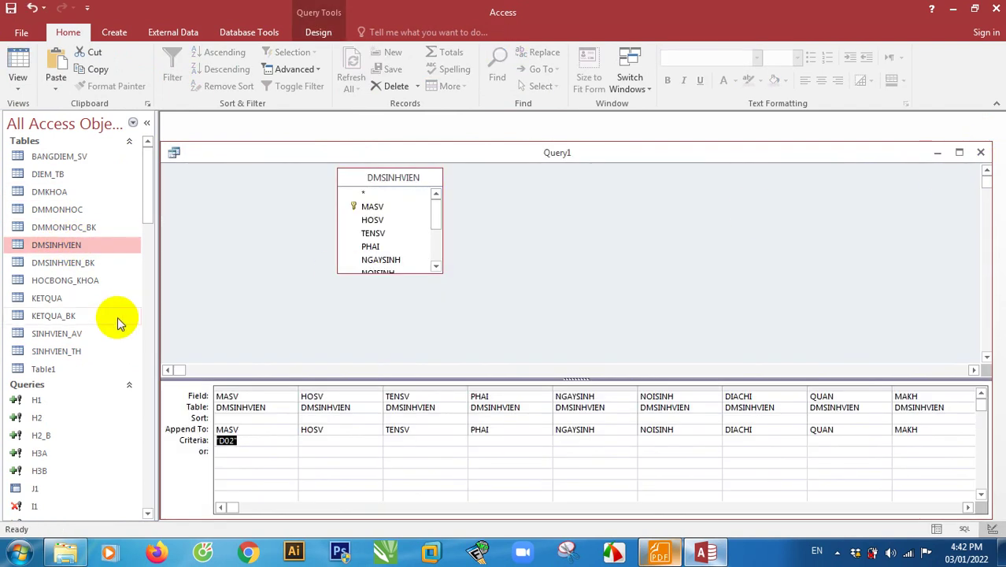
pyautogui.doubleClick(75, 351)
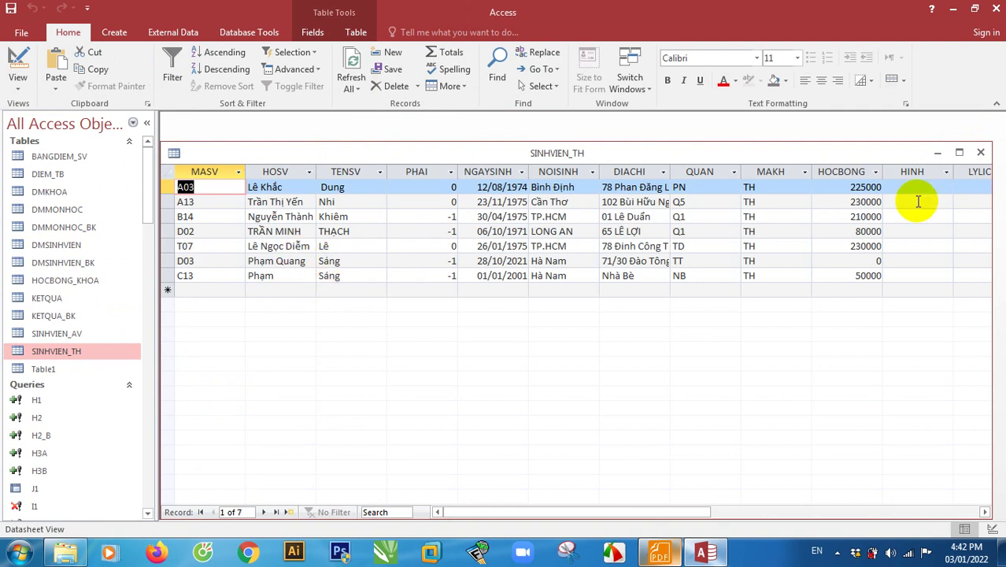
pyautogui.click(981, 152)
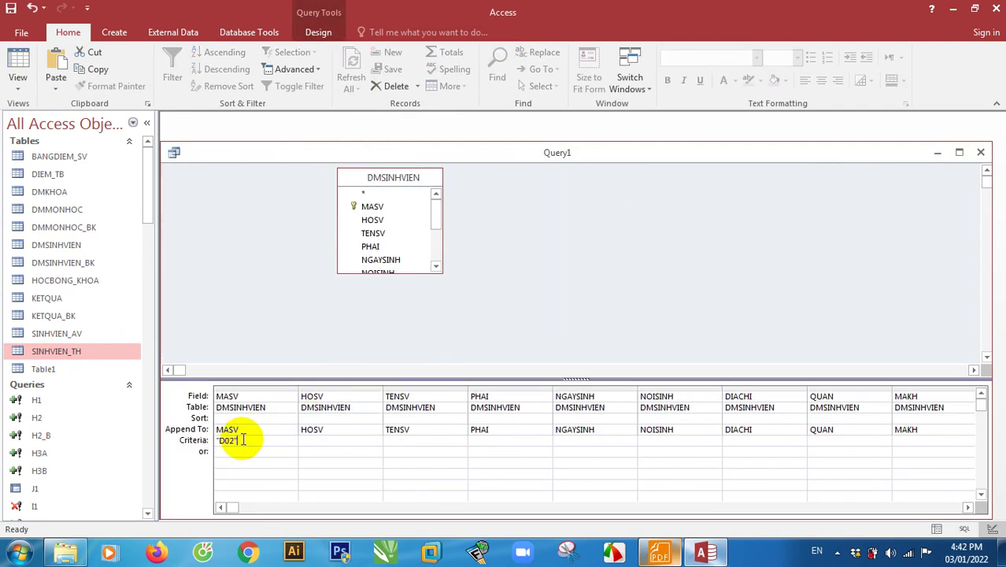
# Compare the D02 student record in DMSINHVIEN with the matching record in SINHVIEN_TH, then close both tables.
pyautogui.doubleClick(60, 244)
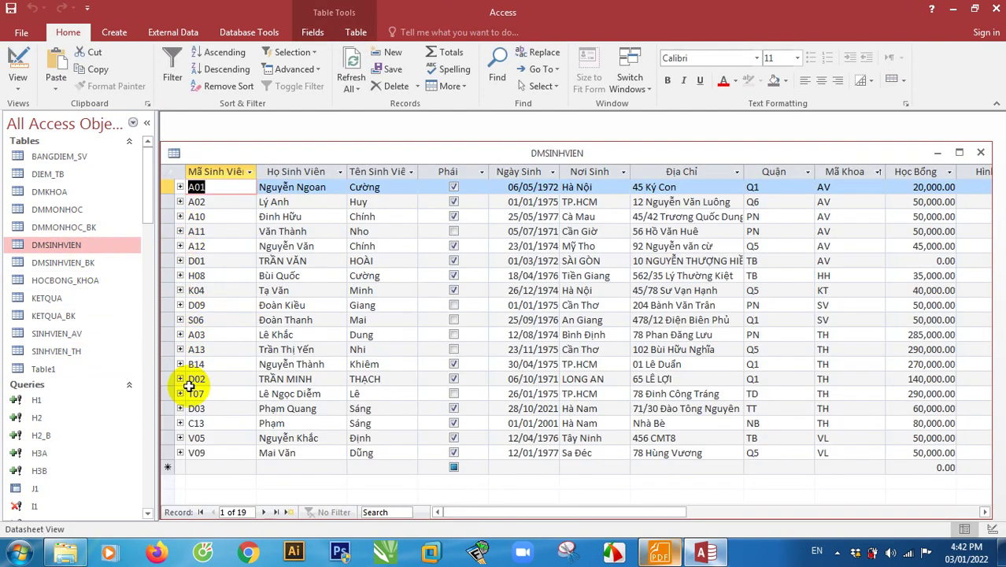
pyautogui.click(190, 382)
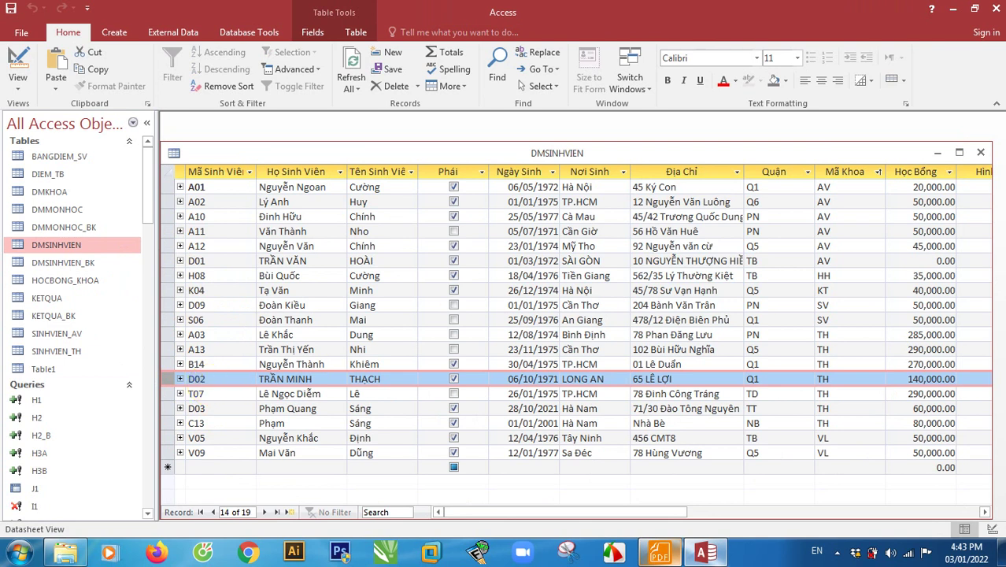
pyautogui.click(985, 153)
pyautogui.doubleClick(67, 348)
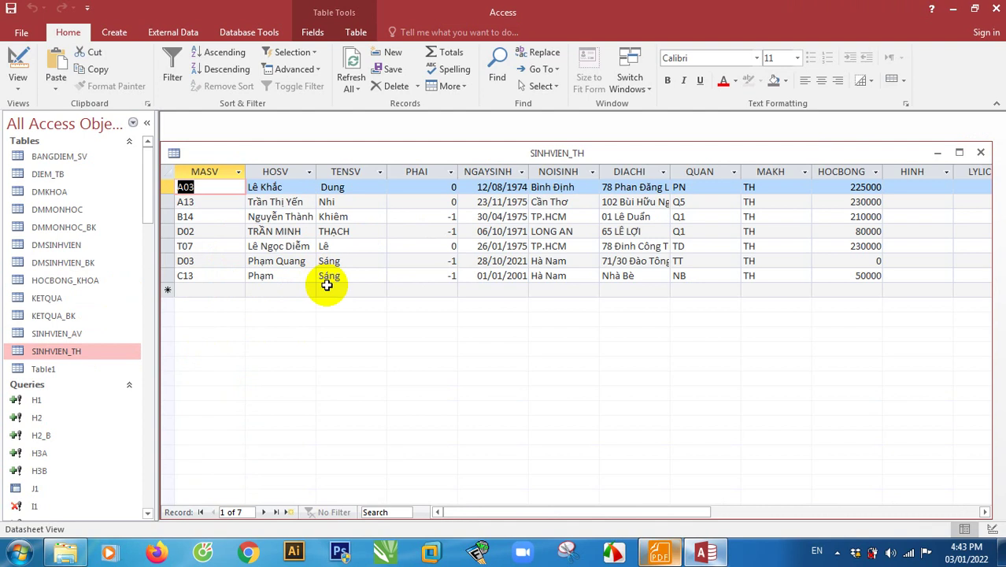
pyautogui.click(171, 233)
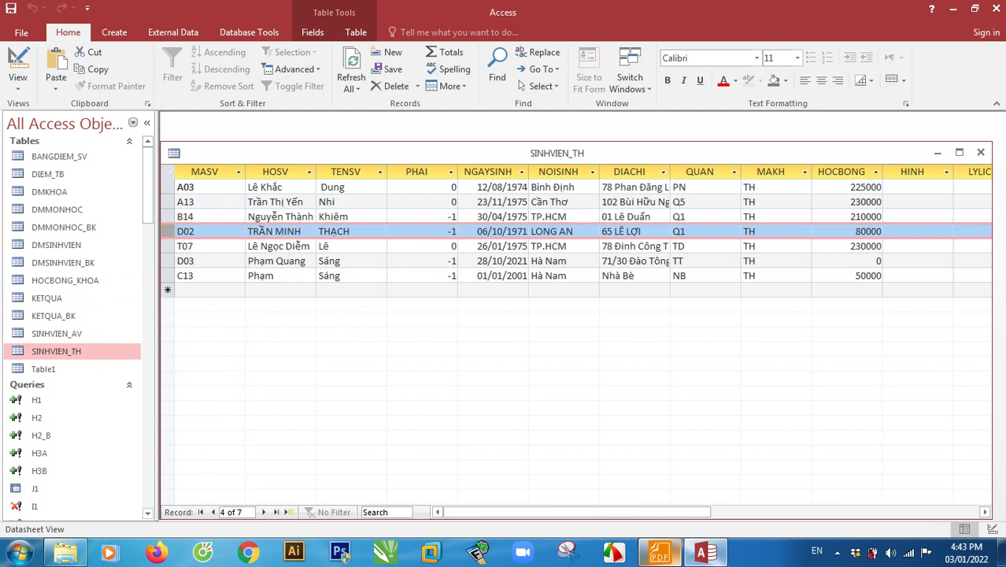
pyautogui.click(984, 154)
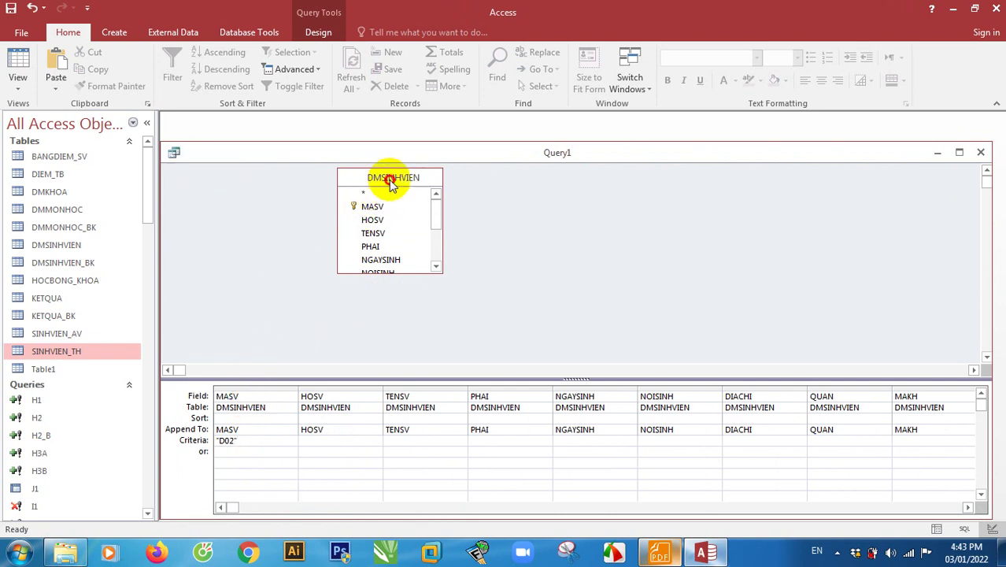
# Check the append query's target table without changing it, and close Query1 without saving its design.
pyautogui.moveTo(389, 180); pyautogui.dragTo(367, 217)
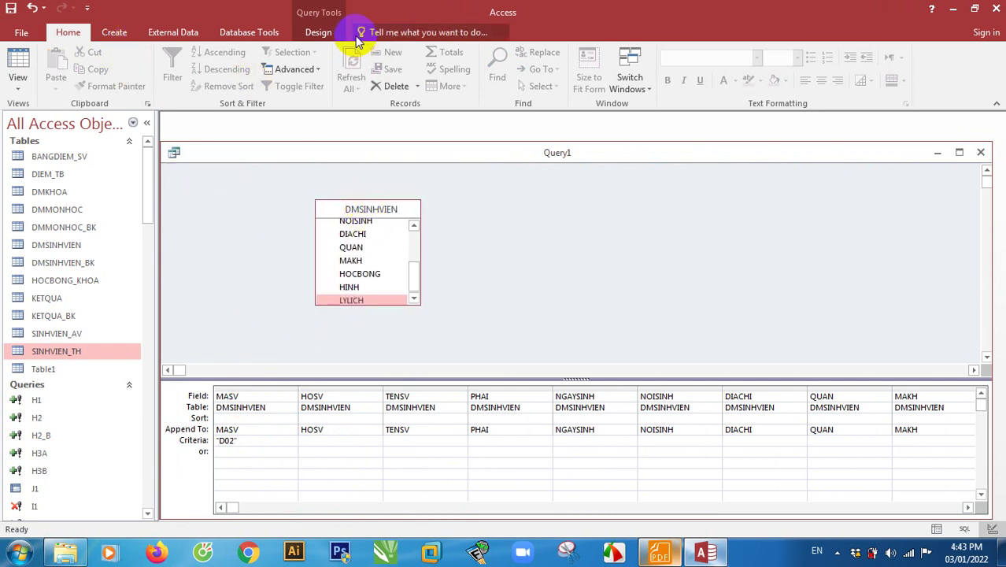
pyautogui.click(319, 33)
pyautogui.click(150, 78)
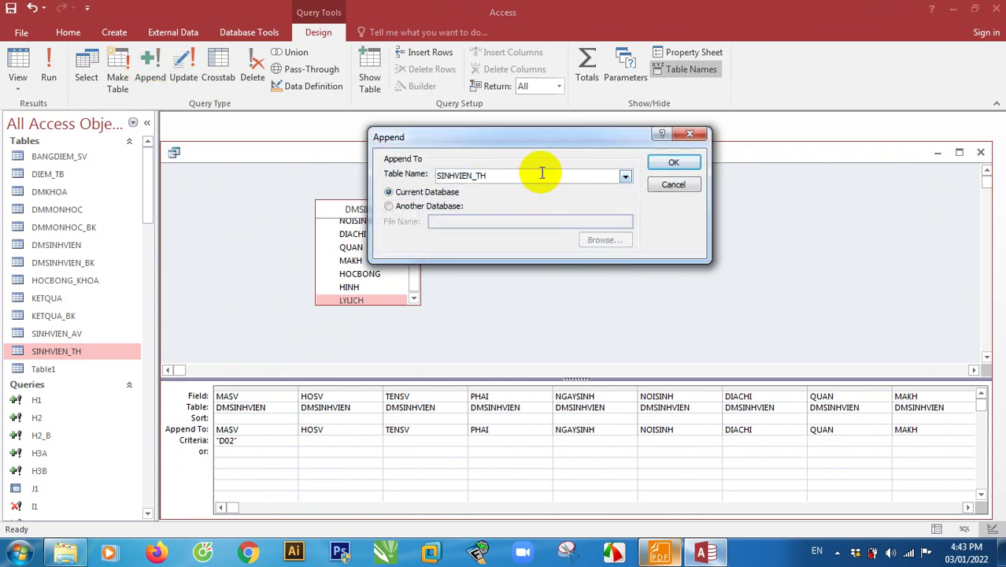
pyautogui.click(690, 190)
pyautogui.click(981, 153)
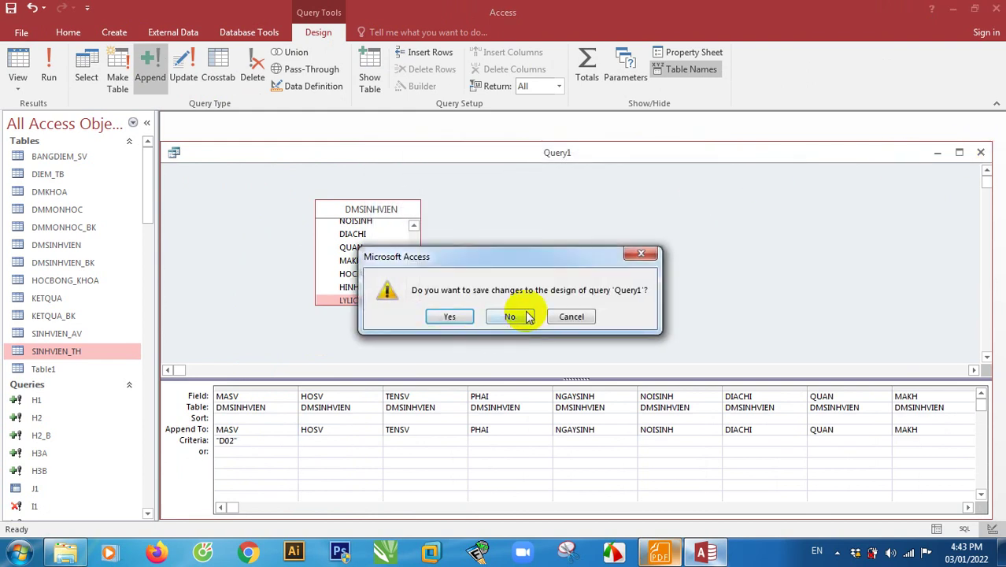
pyautogui.click(513, 315)
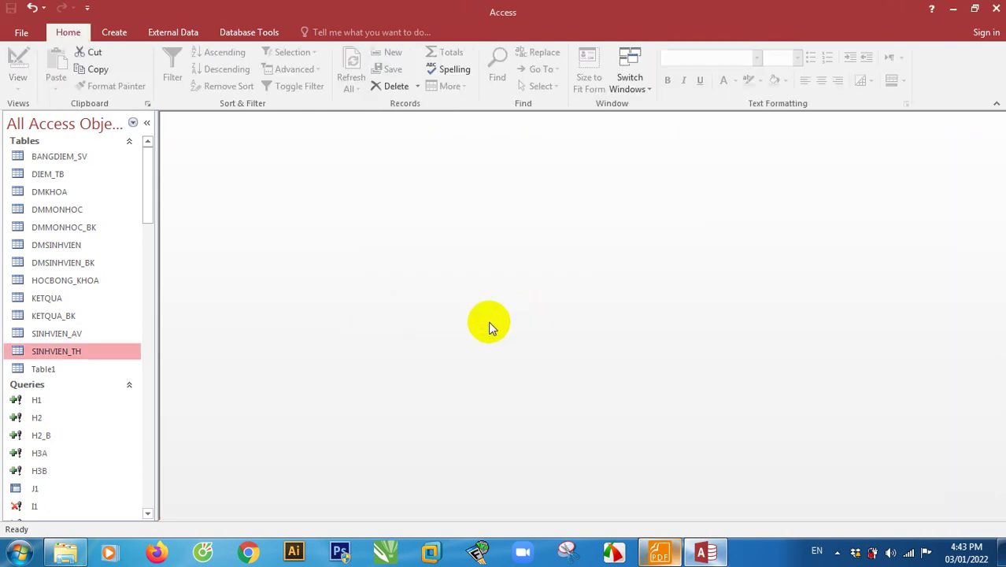
# Open the saved query H3A in Design View to examine its MASV criteria, and close it.
pyautogui.rightClick(39, 455)
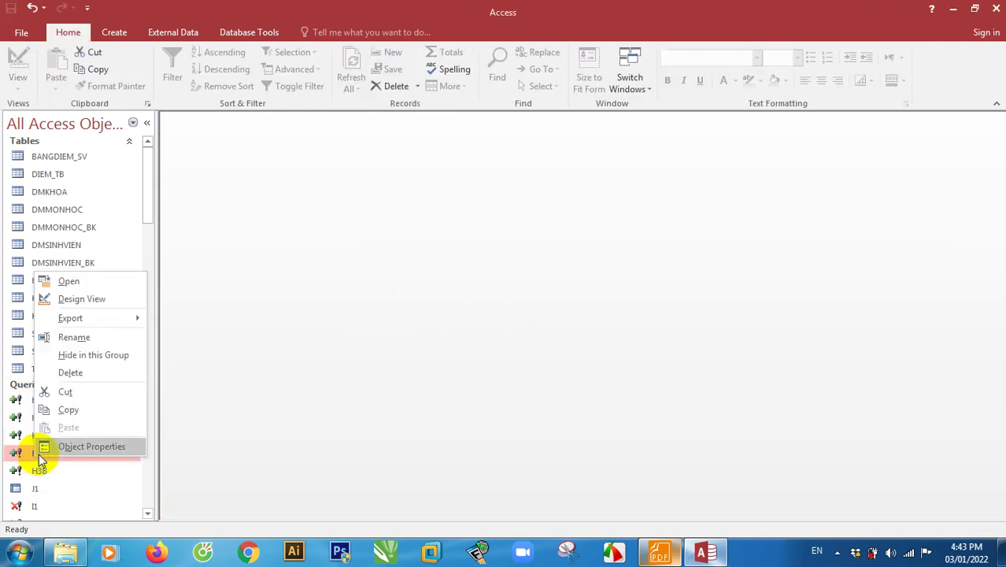
pyautogui.click(115, 300)
pyautogui.click(249, 299)
pyautogui.click(212, 299)
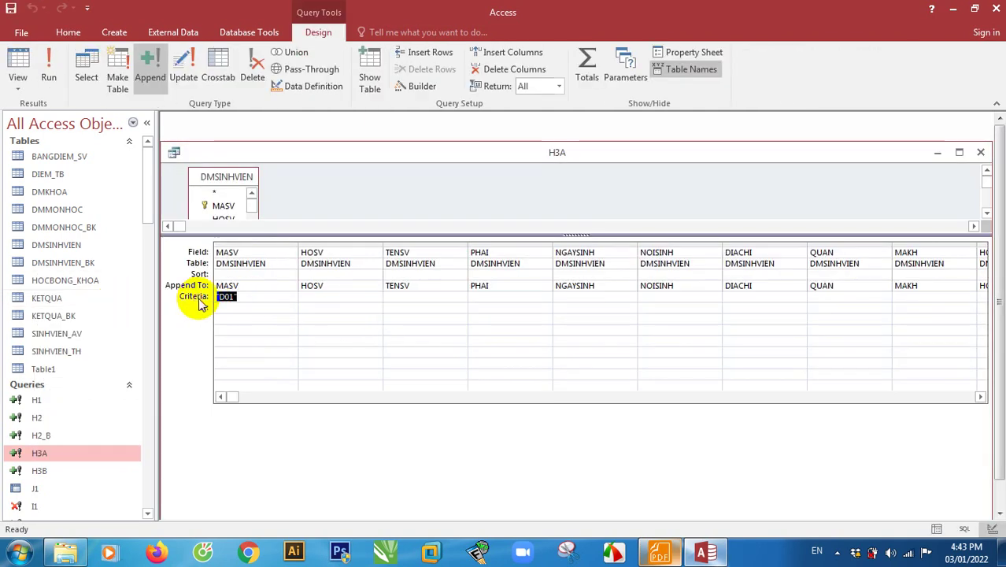
pyautogui.click(981, 153)
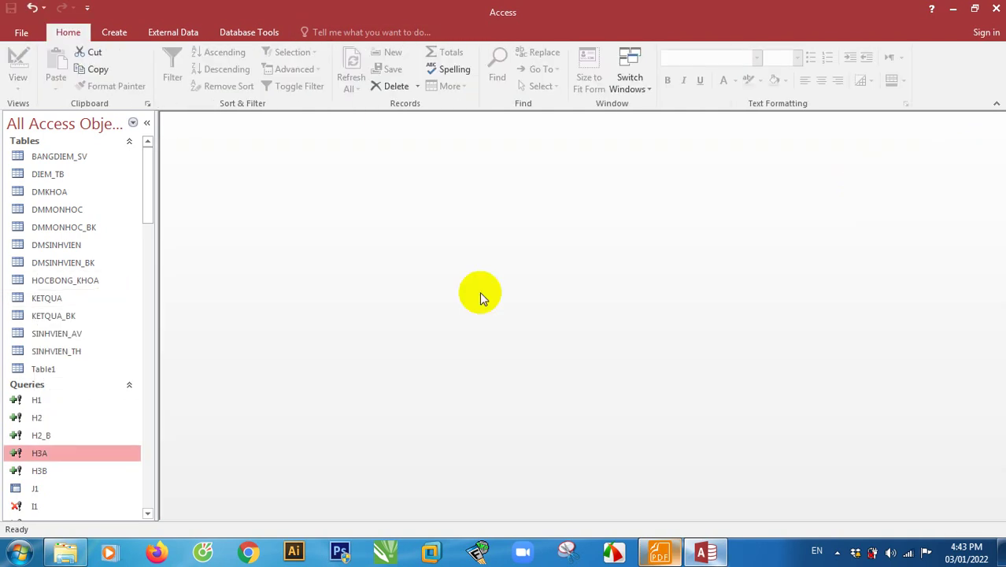
# Open query H3B in Design View, inspect its MASV criteria and append target table, and close it.
pyautogui.rightClick(39, 470)
pyautogui.click(126, 311)
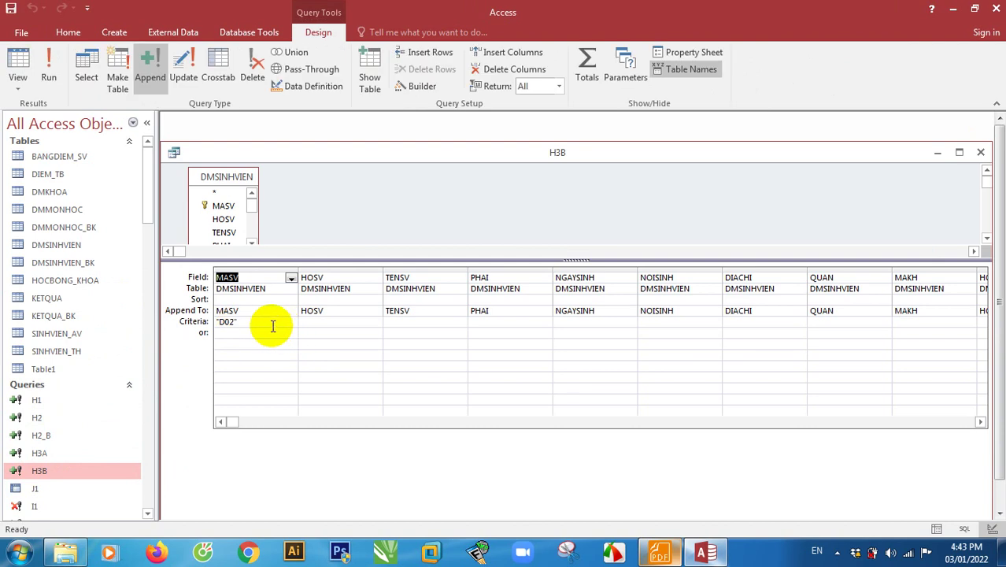
pyautogui.click(214, 321)
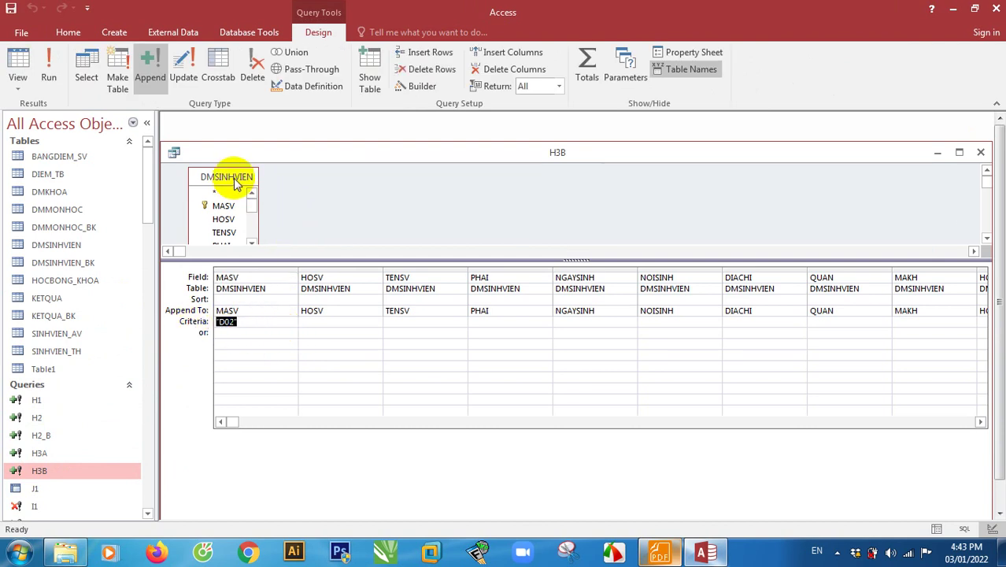
pyautogui.click(150, 71)
pyautogui.write('SINHVIEN_TH')
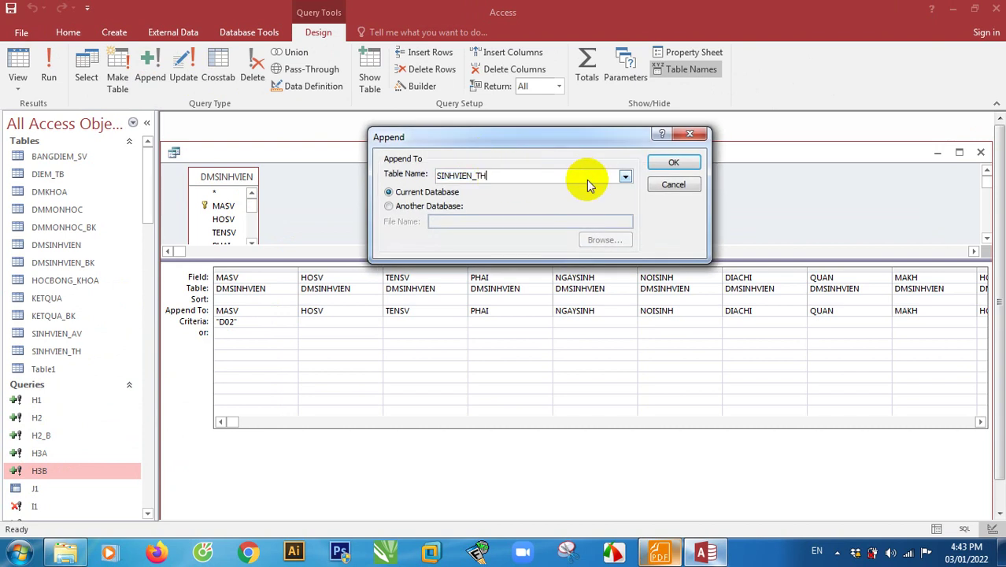
pyautogui.click(673, 162)
pyautogui.click(981, 152)
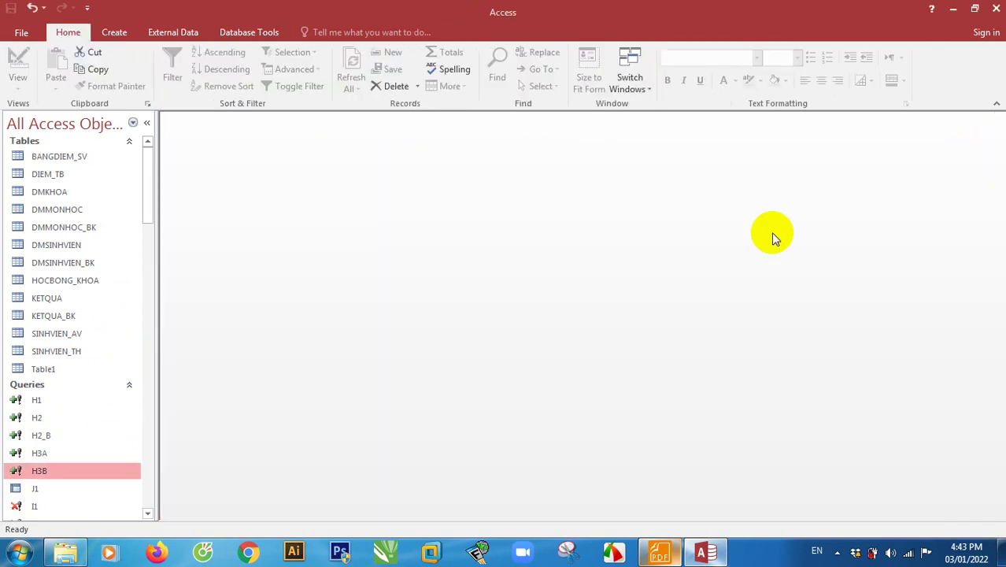
# Reopen query H3A in Design View and check which table it appends to, leaving the target unchanged.
pyautogui.rightClick(37, 451)
pyautogui.click(75, 288)
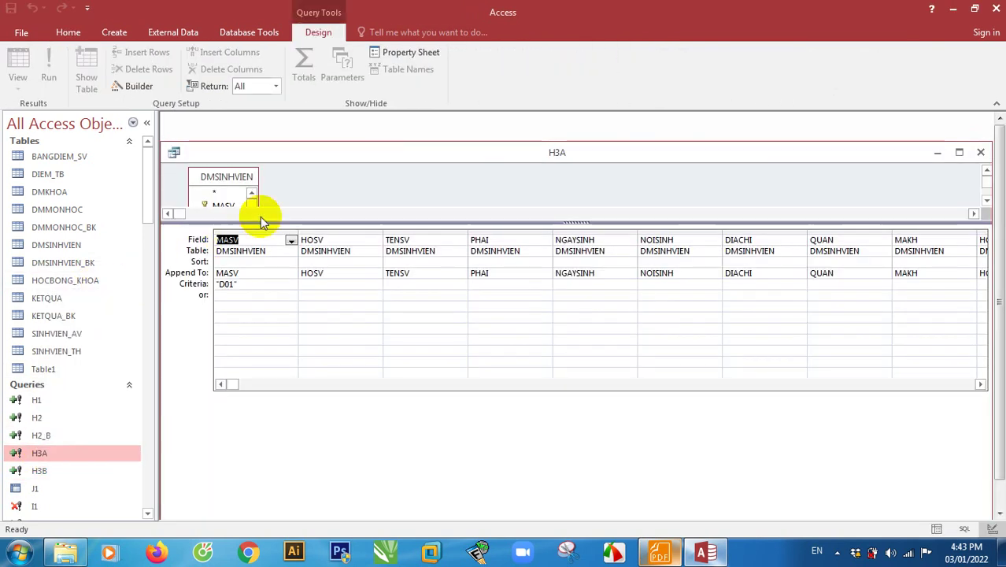
pyautogui.click(148, 69)
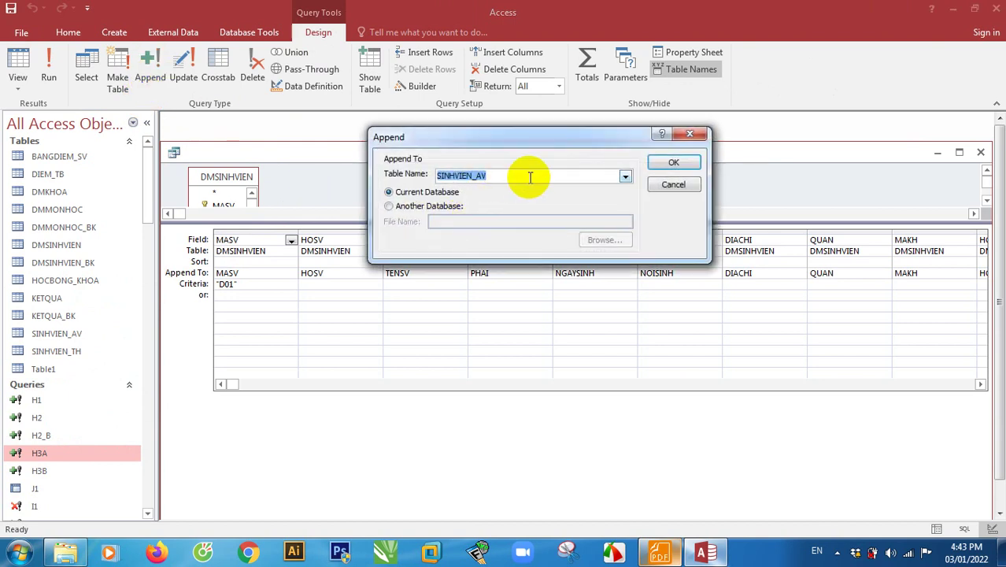
pyautogui.click(674, 183)
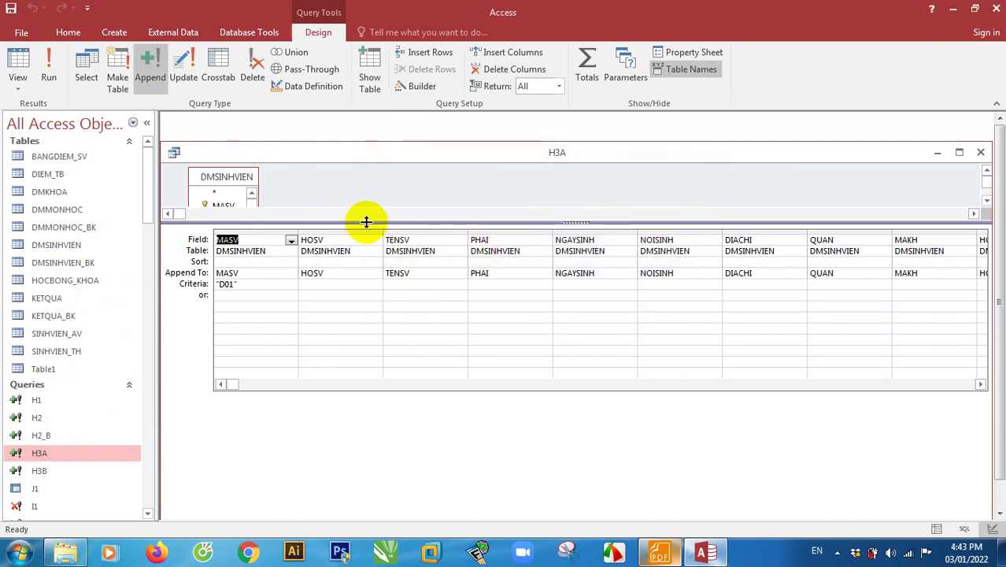
# Enlarge the table area in query H3A's design, and close the query without saving the layout change.
pyautogui.moveTo(374, 220); pyautogui.dragTo(370, 256)
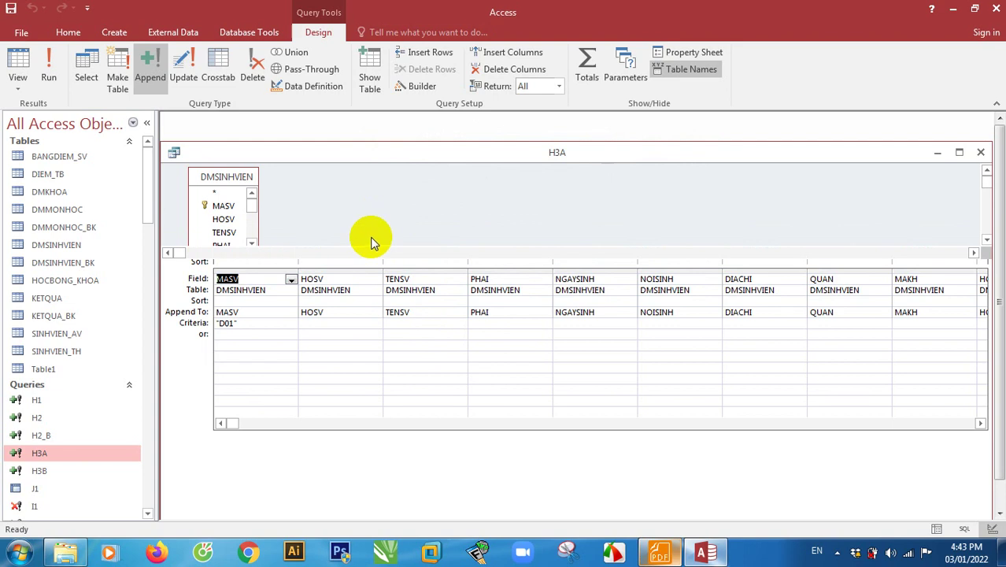
pyautogui.click(981, 152)
pyautogui.click(470, 317)
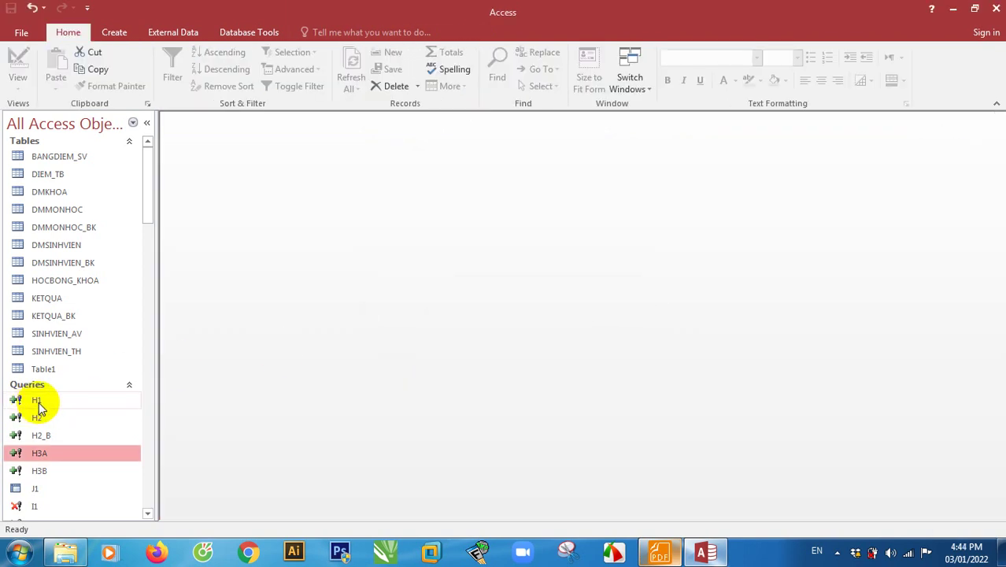
# Open query H1 in Design View to examine its constant expressions and append fields, and close it.
pyautogui.rightClick(39, 400)
pyautogui.click(86, 245)
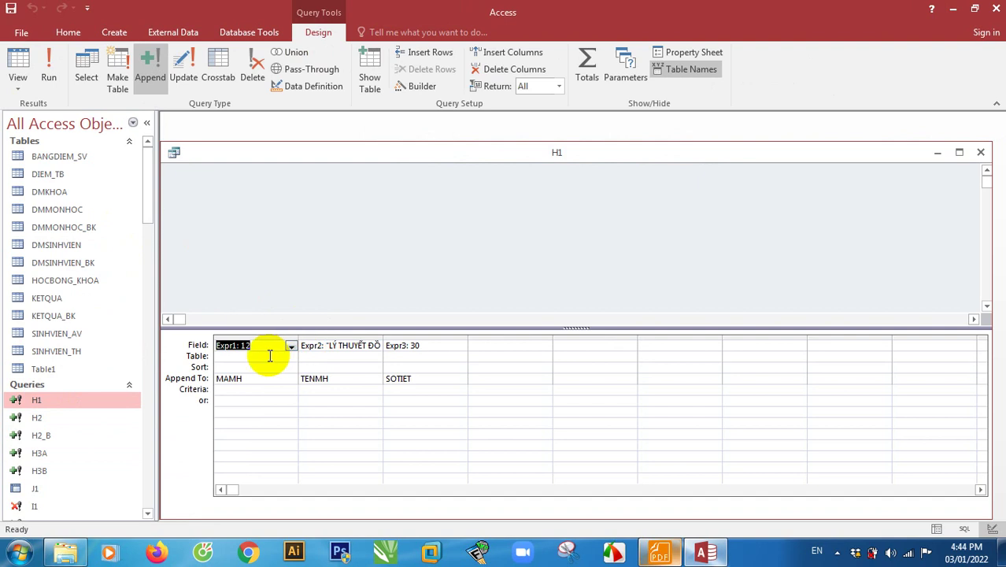
pyautogui.click(981, 152)
# Open query H2_B in Design View to examine its parameter prompts and append fields, and close it.
pyautogui.rightClick(35, 419)
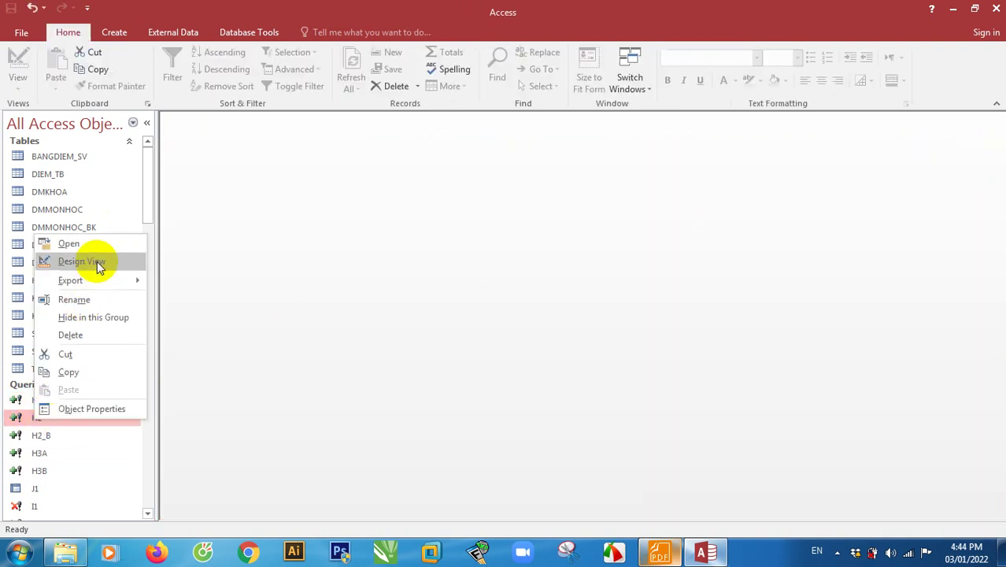
pyautogui.rightClick(34, 439)
pyautogui.click(82, 280)
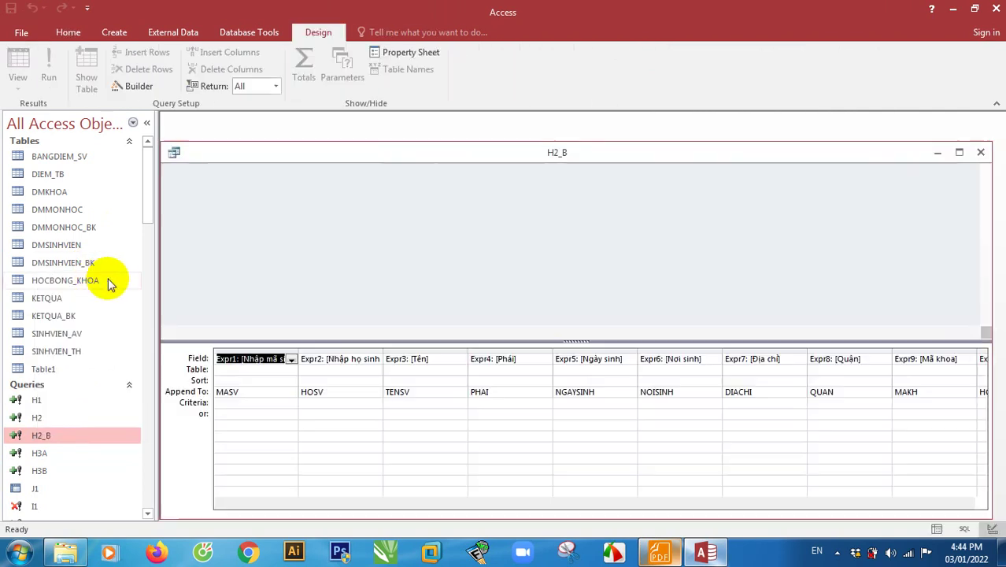
pyautogui.click(517, 360)
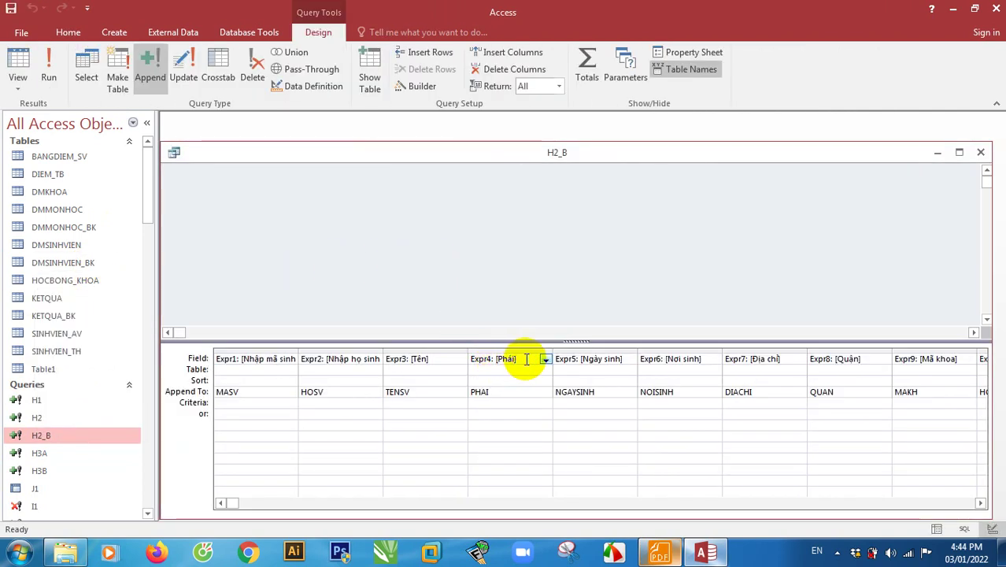
pyautogui.click(981, 152)
# Reopen query H3A in Design View, enlarge its table area to inspect the DMSINHVIEN source and MASV criteria, and close it.
pyautogui.rightClick(37, 452)
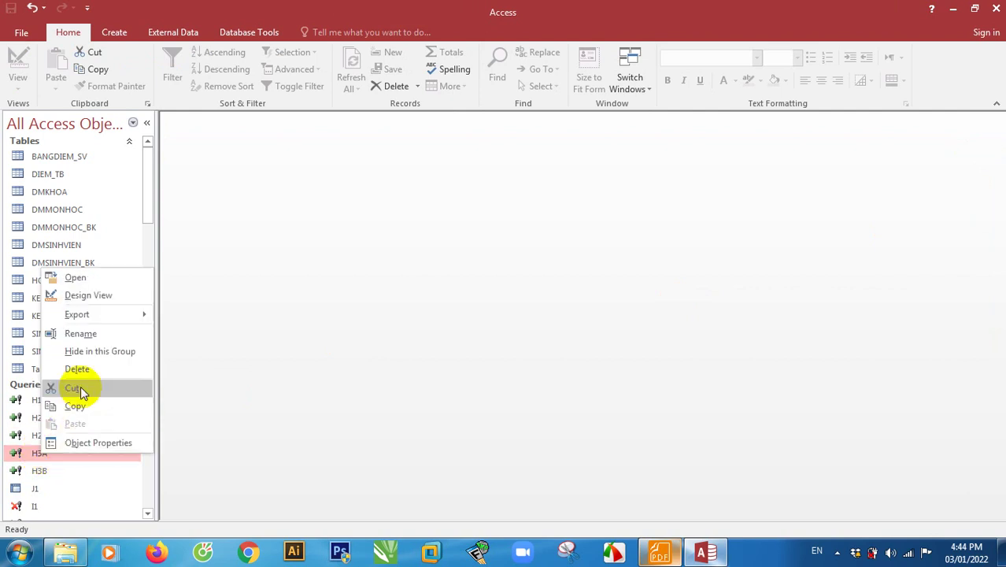
pyautogui.click(124, 296)
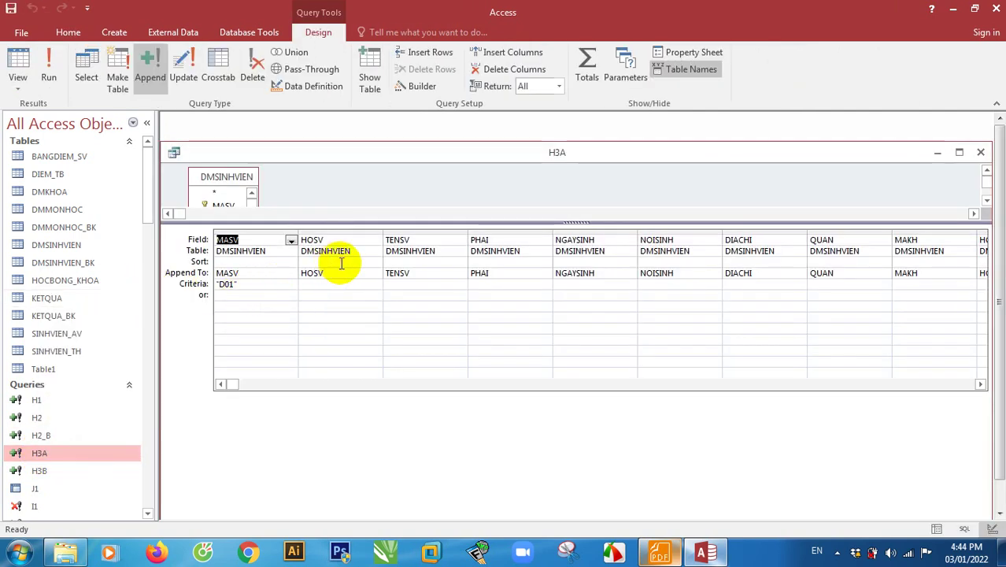
pyautogui.moveTo(383, 220); pyautogui.dragTo(373, 294)
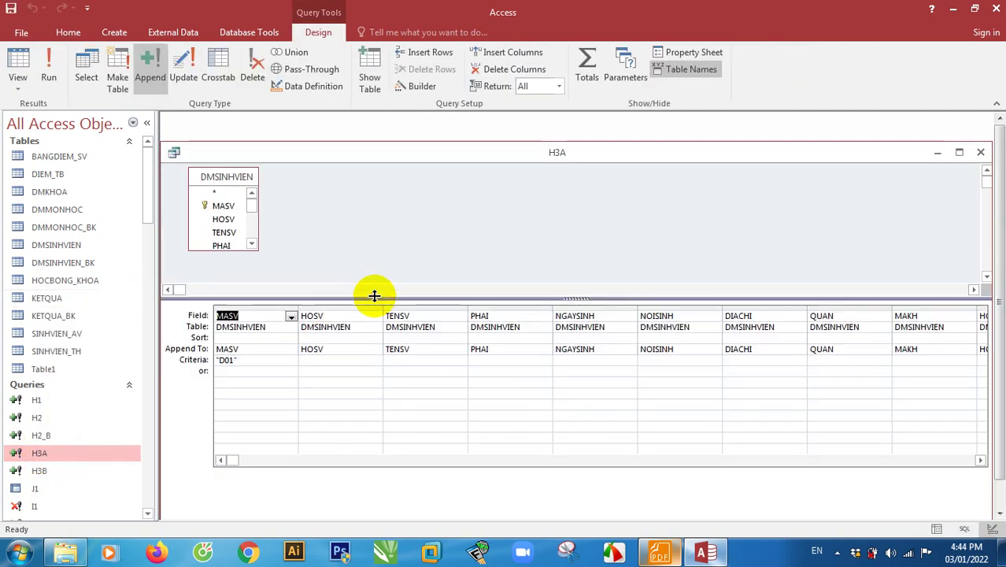
pyautogui.click(251, 359)
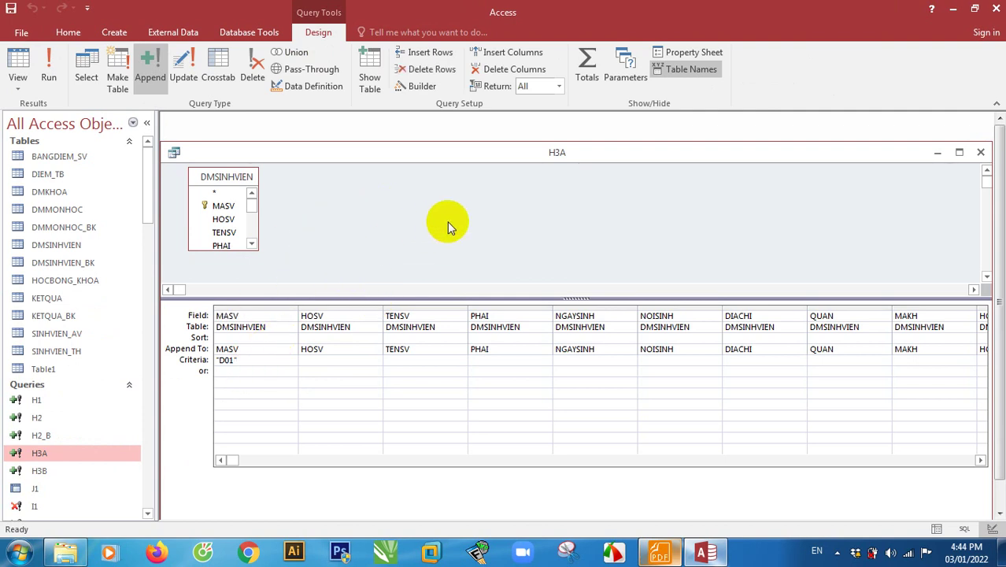
pyautogui.click(980, 152)
pyautogui.click(514, 315)
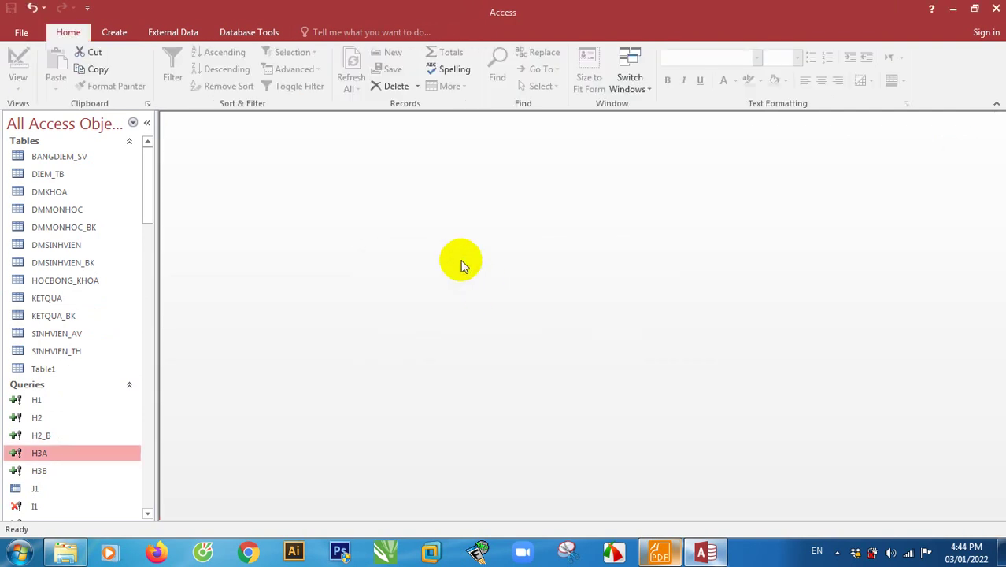
# Switch to the Access textbook PDF in Foxit Reader and review the section H append query exercises 1 to 3.
pyautogui.click(660, 552)
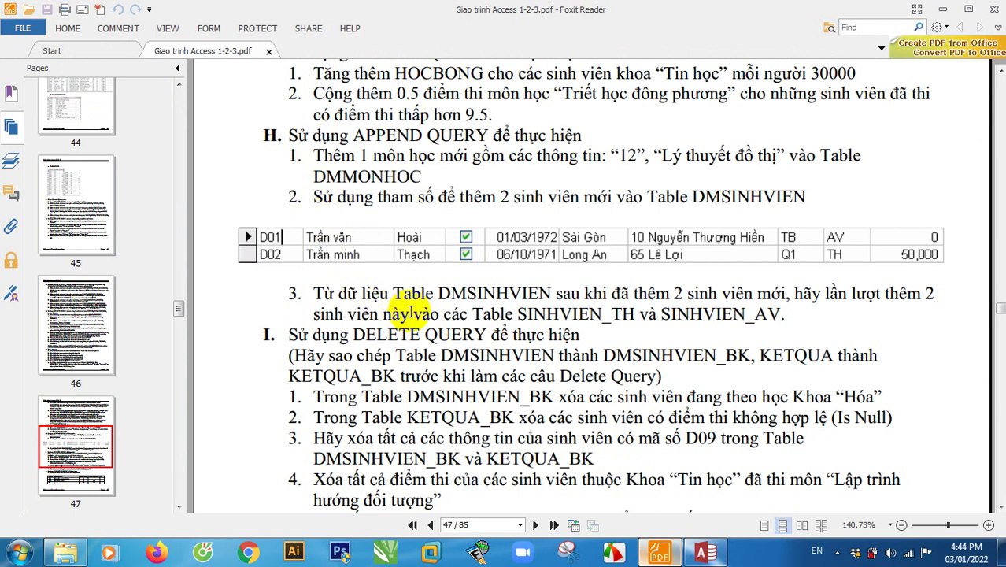
pyautogui.scroll(3, 410, 314)
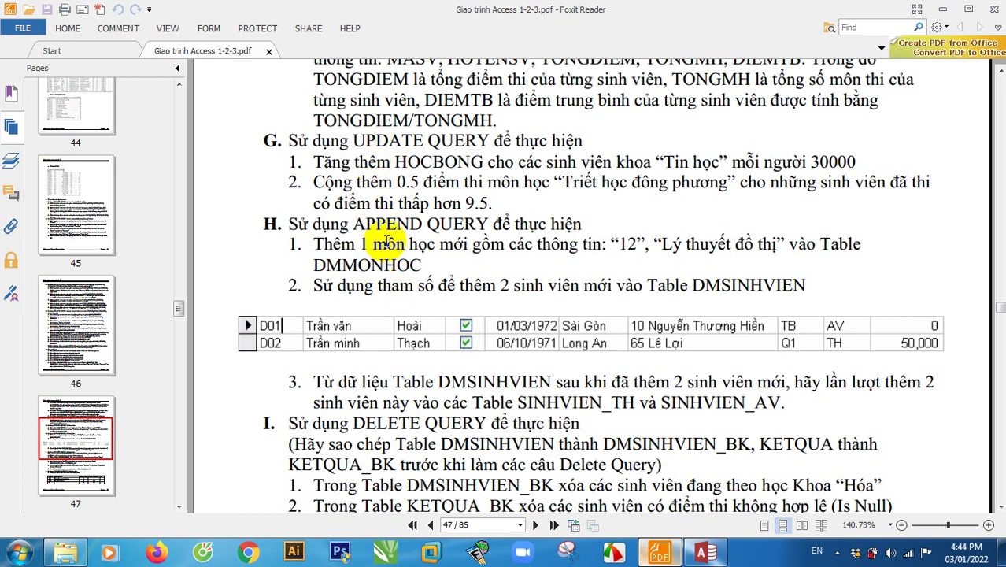
pyautogui.scroll(-1, 387, 244)
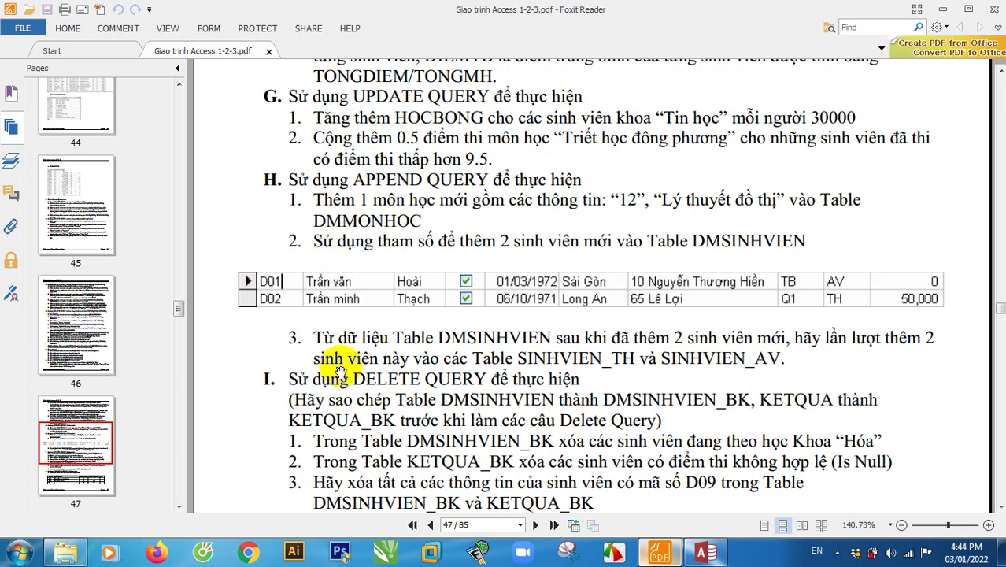
pyautogui.scroll(-3, 334, 368)
pyautogui.scroll(-1, 337, 370)
pyautogui.scroll(7, 360, 413)
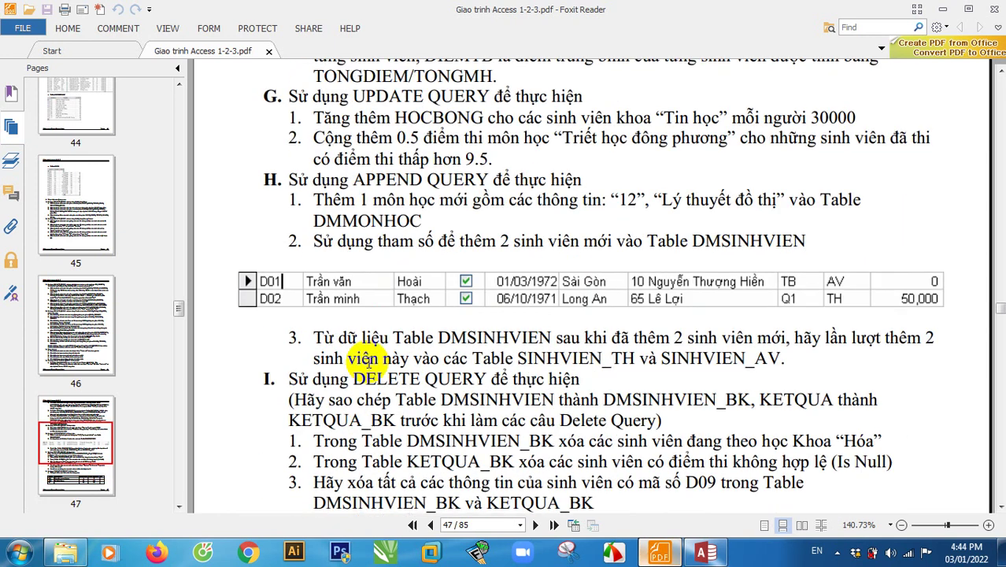
pyautogui.scroll(-2, 362, 378)
pyautogui.scroll(-1, 367, 367)
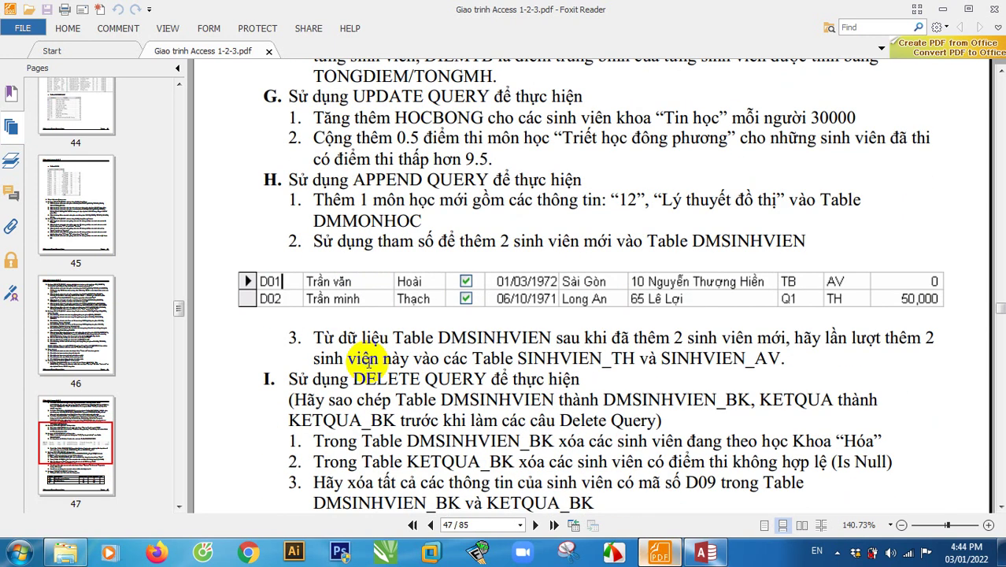